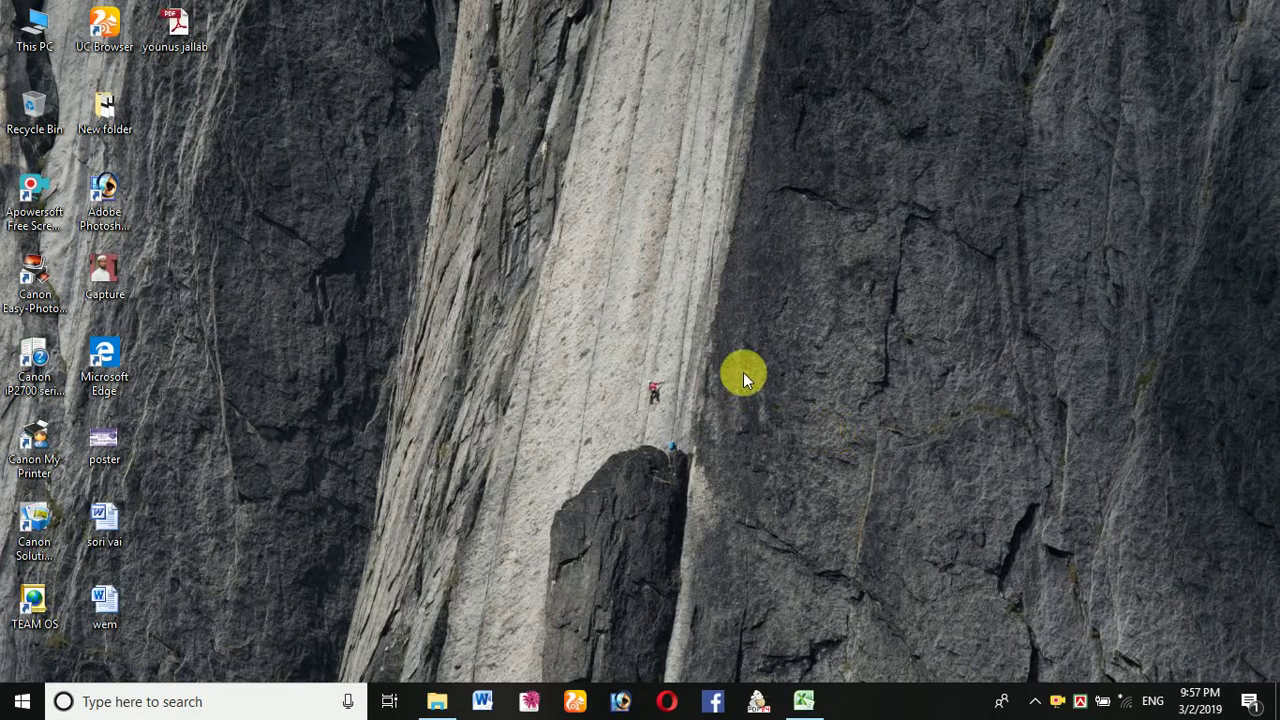
Refresh the desktop several times from its right-click menu.
right_click(814, 147)
click(867, 207)
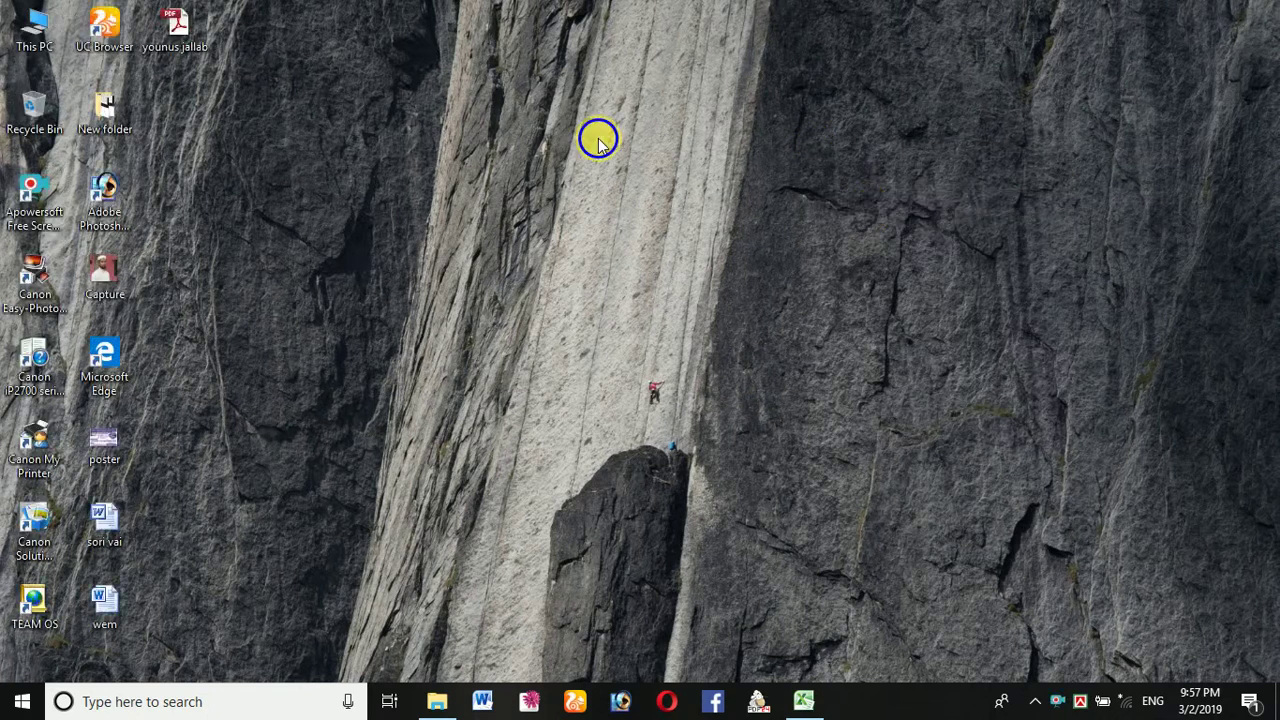
right_click(597, 133)
click(652, 194)
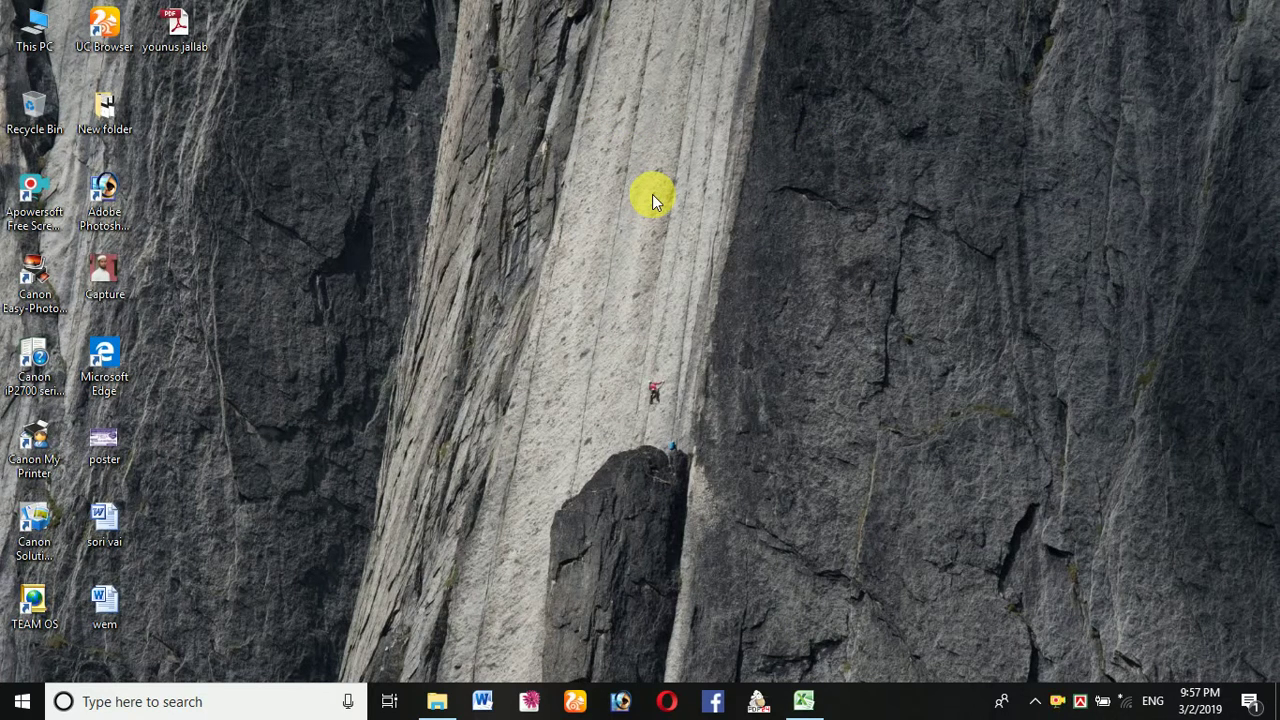
right_click(627, 278)
click(656, 331)
right_click(530, 138)
click(602, 192)
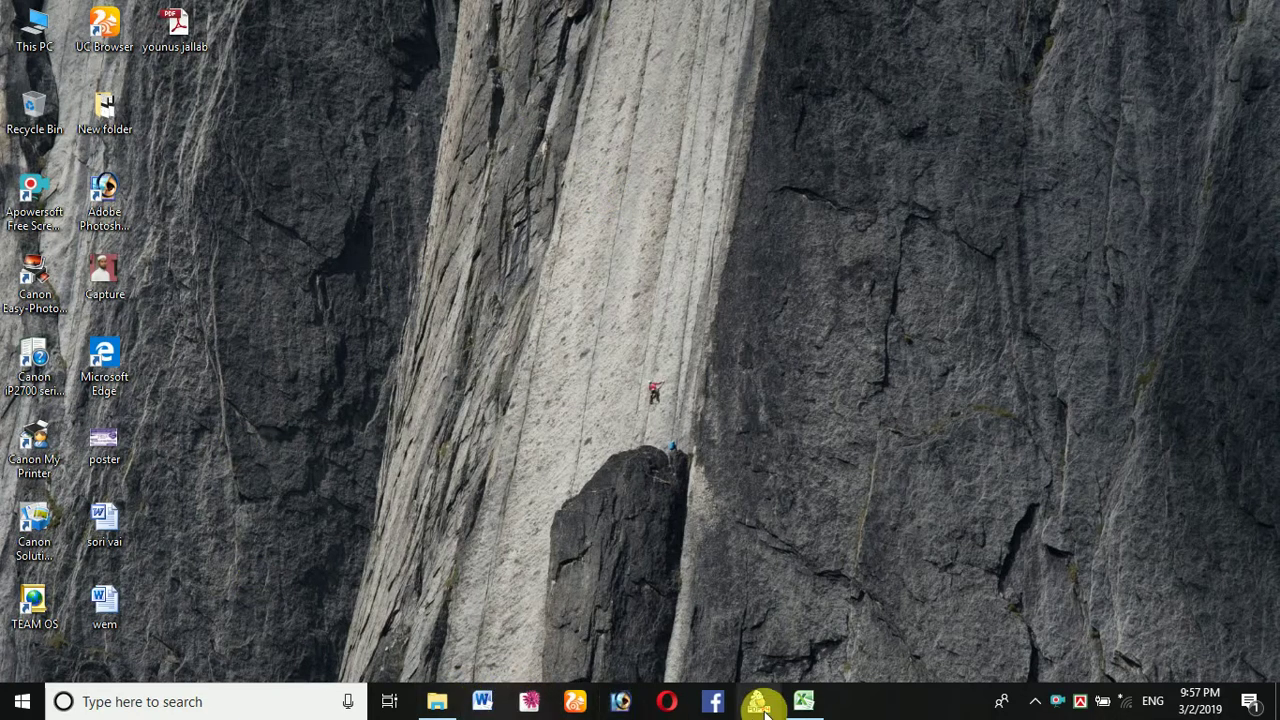
Bring the Book1 salary workbook forward and select its headers, table and Name column to review them.
click(804, 701)
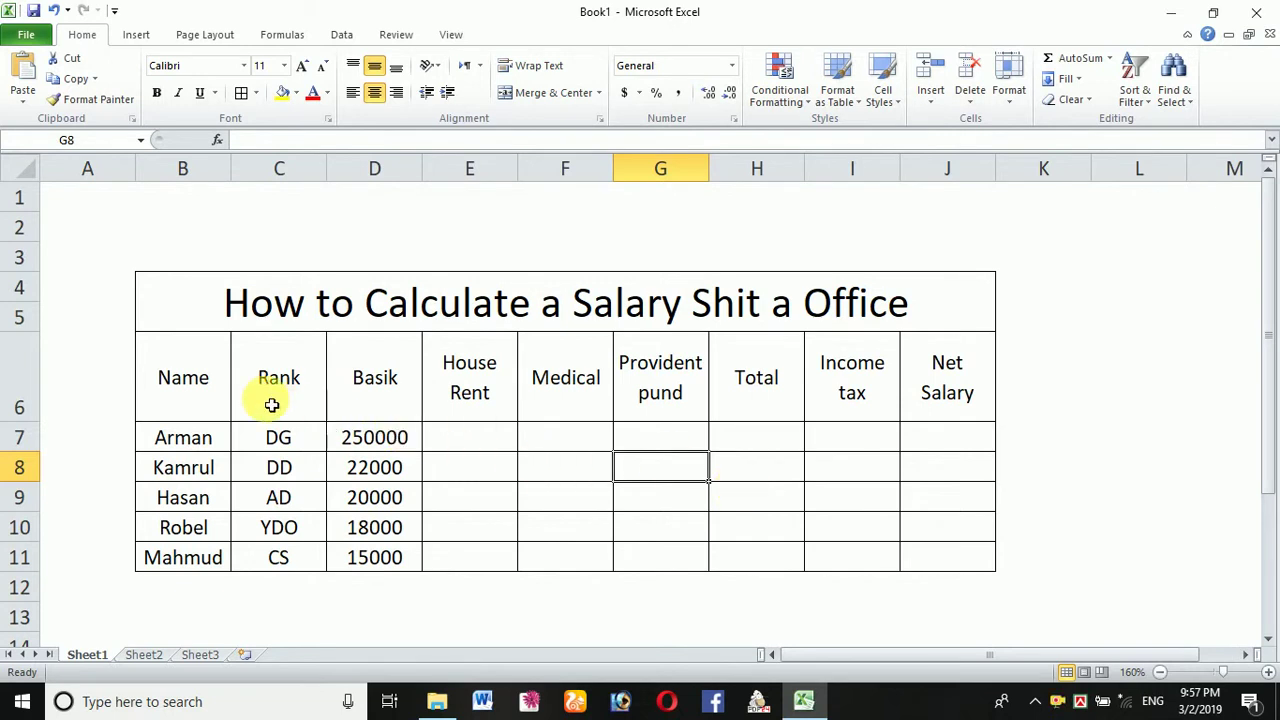
click(205, 383)
mouse_move(228, 385)
mouse_down()
mouse_move(387, 497)
mouse_move(686, 643)
mouse_up()
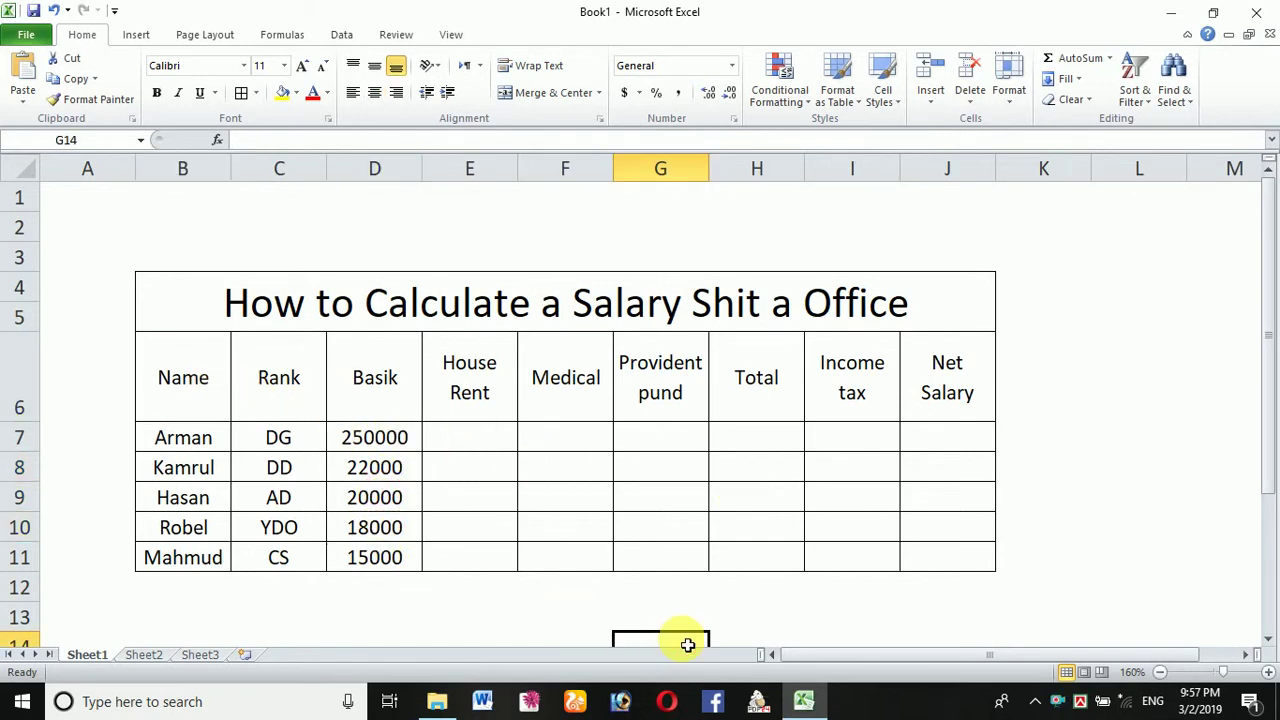
click(300, 392)
drag(190, 302, 546, 523)
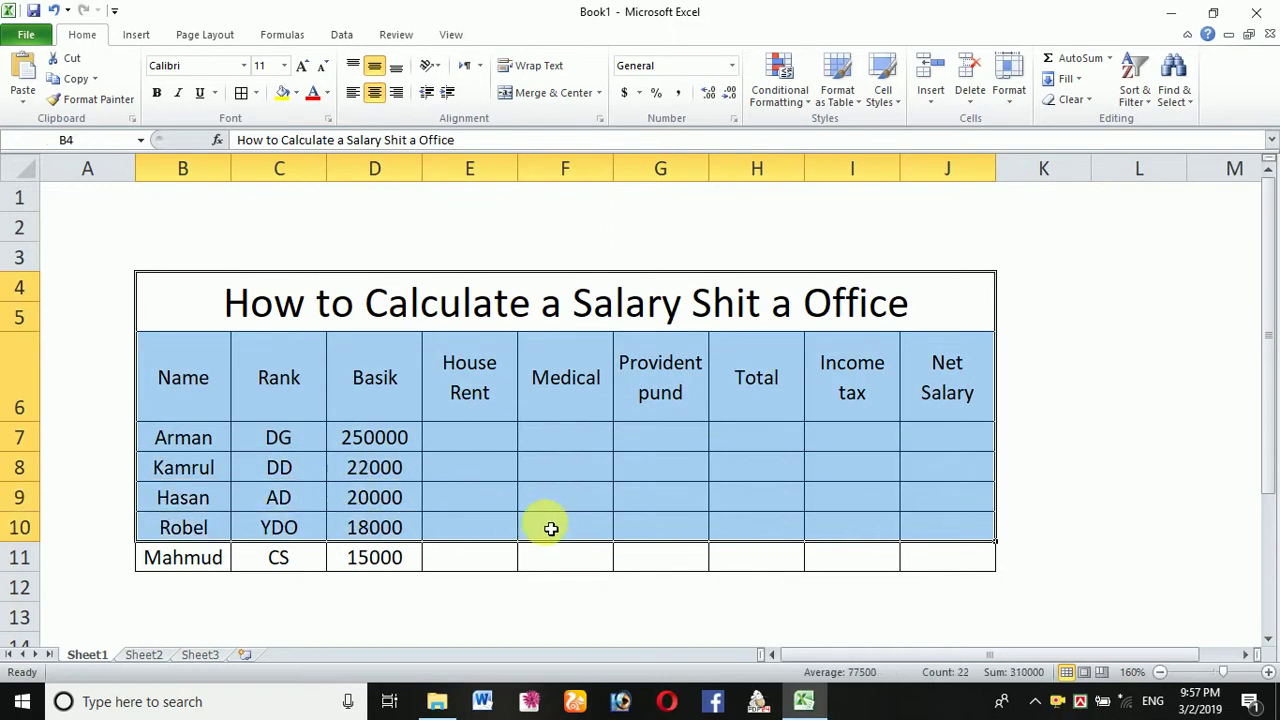
click(665, 590)
drag(946, 558, 240, 305)
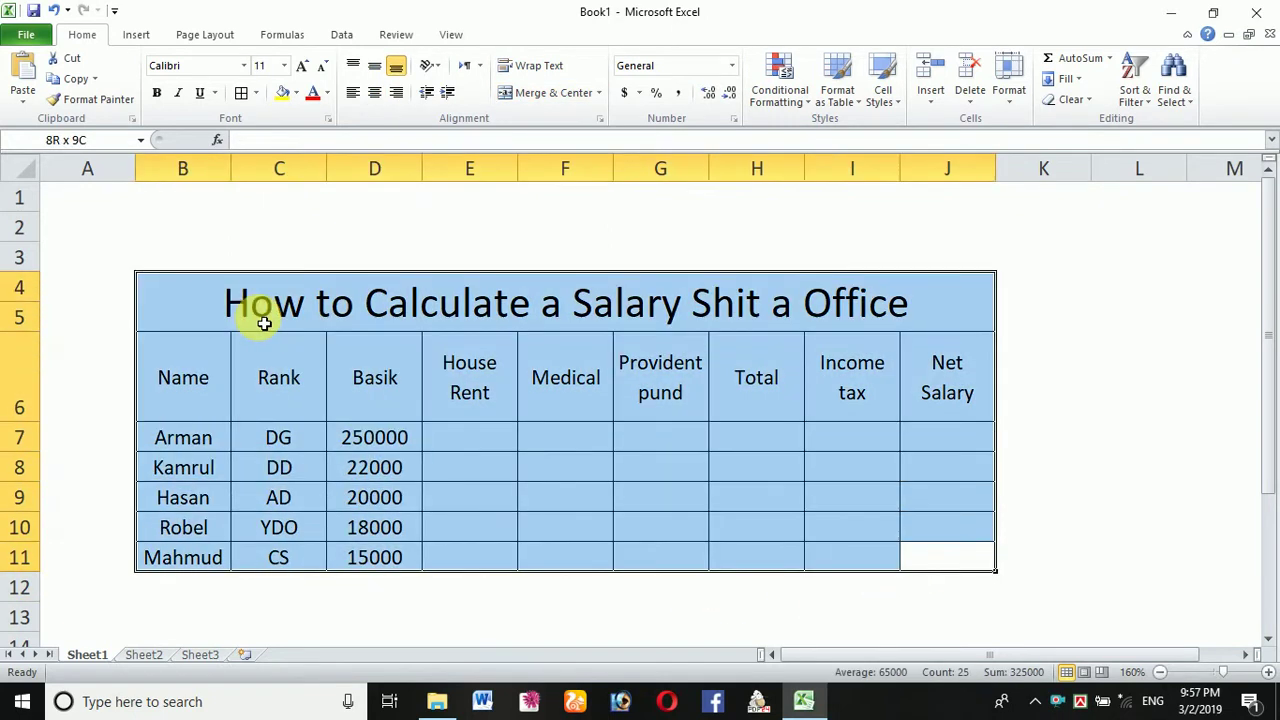
click(548, 612)
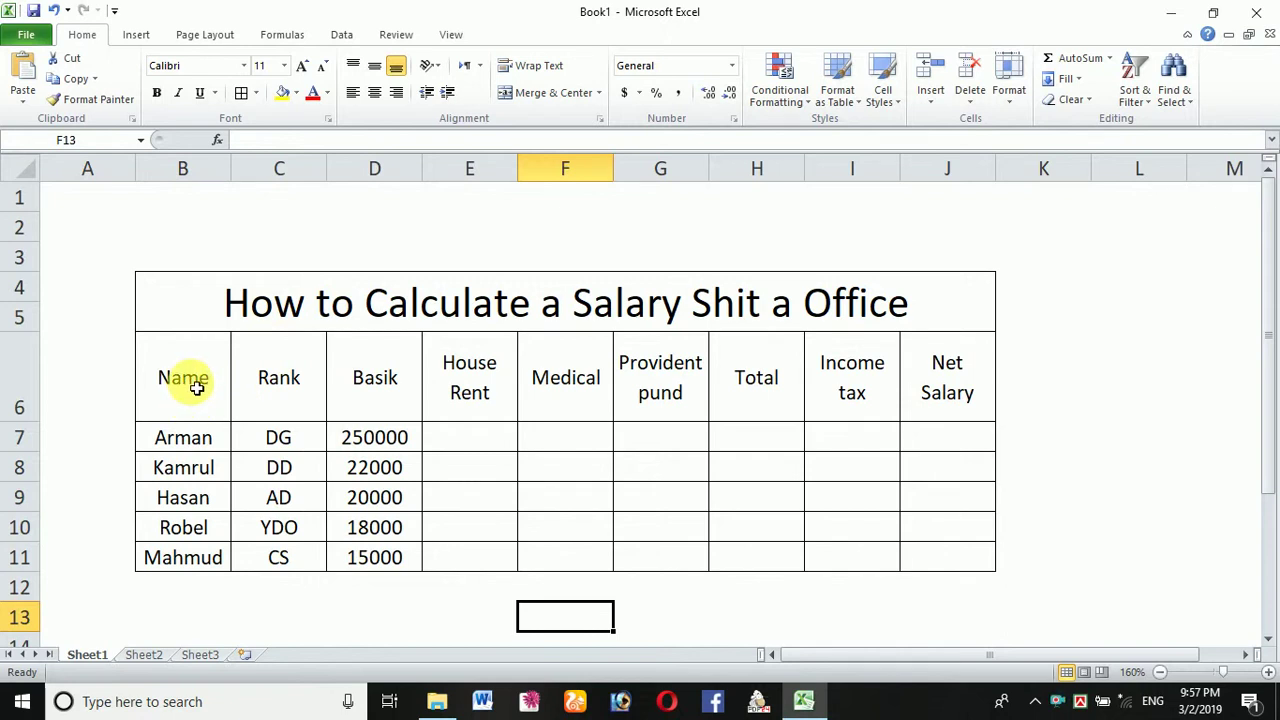
drag(196, 388, 183, 557)
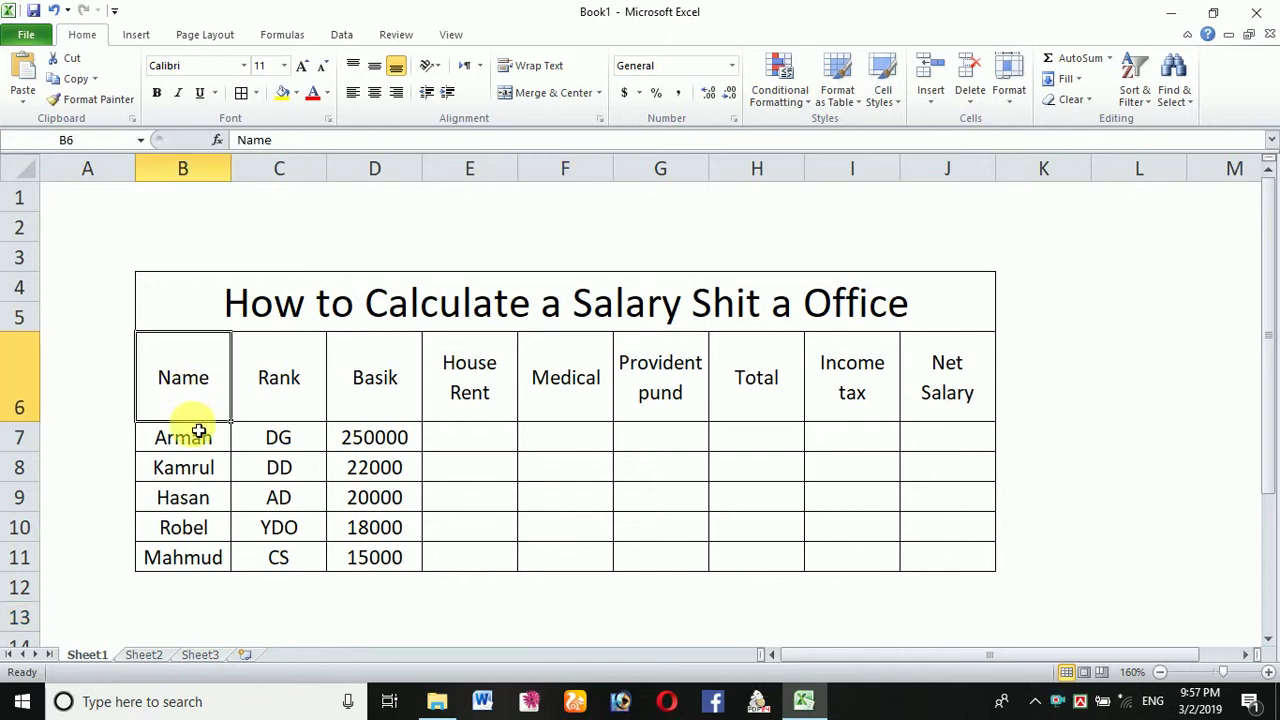
click(306, 600)
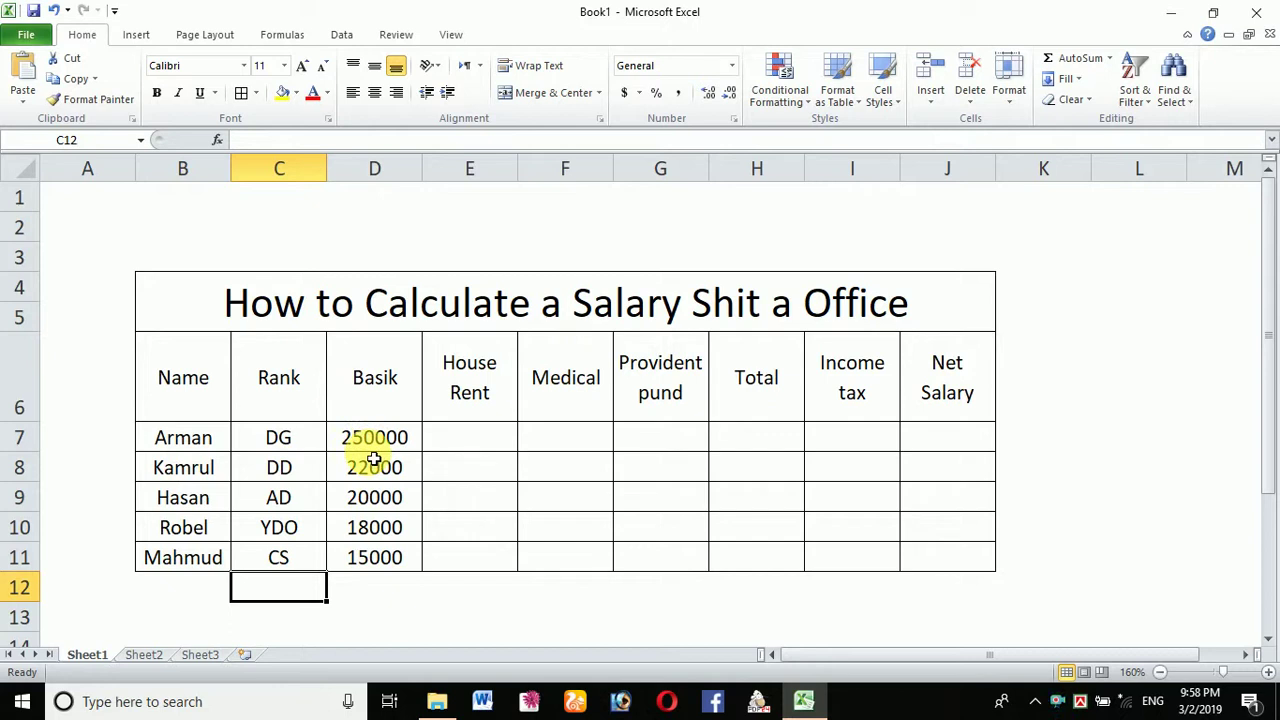
Review the Basik column's basic salaries, from 250000 down to 15000.
click(388, 382)
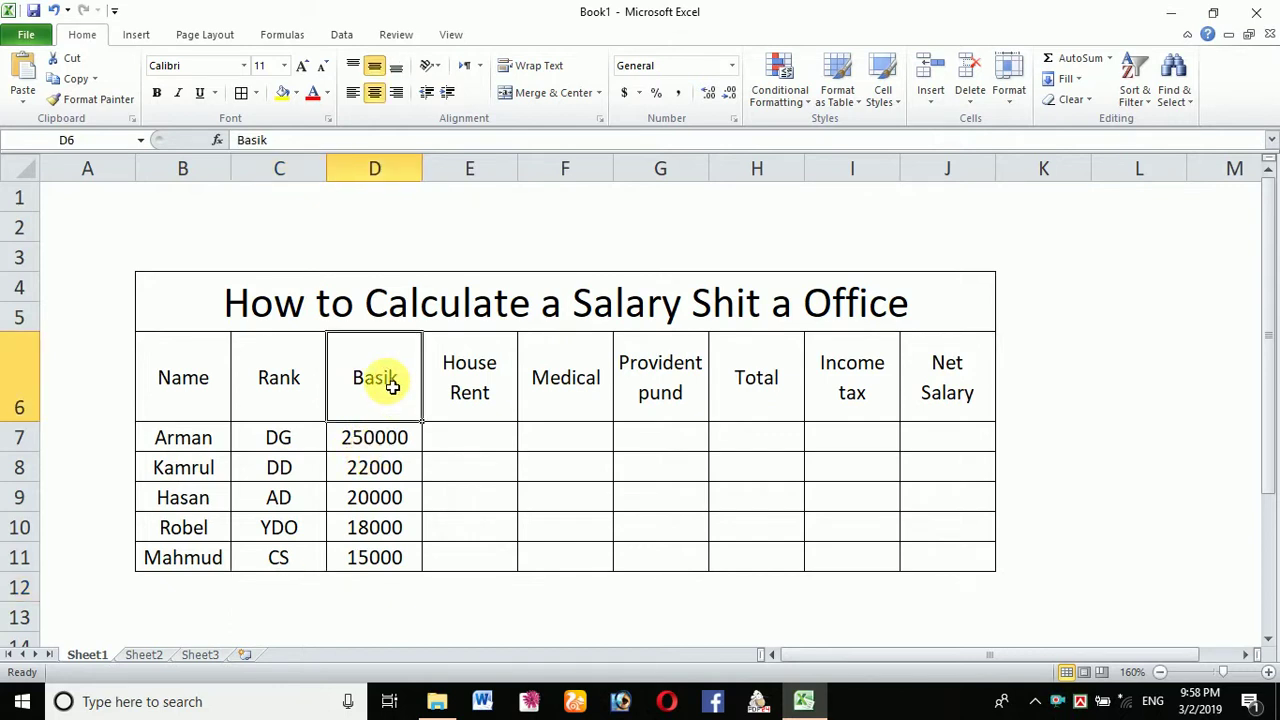
click(374, 560)
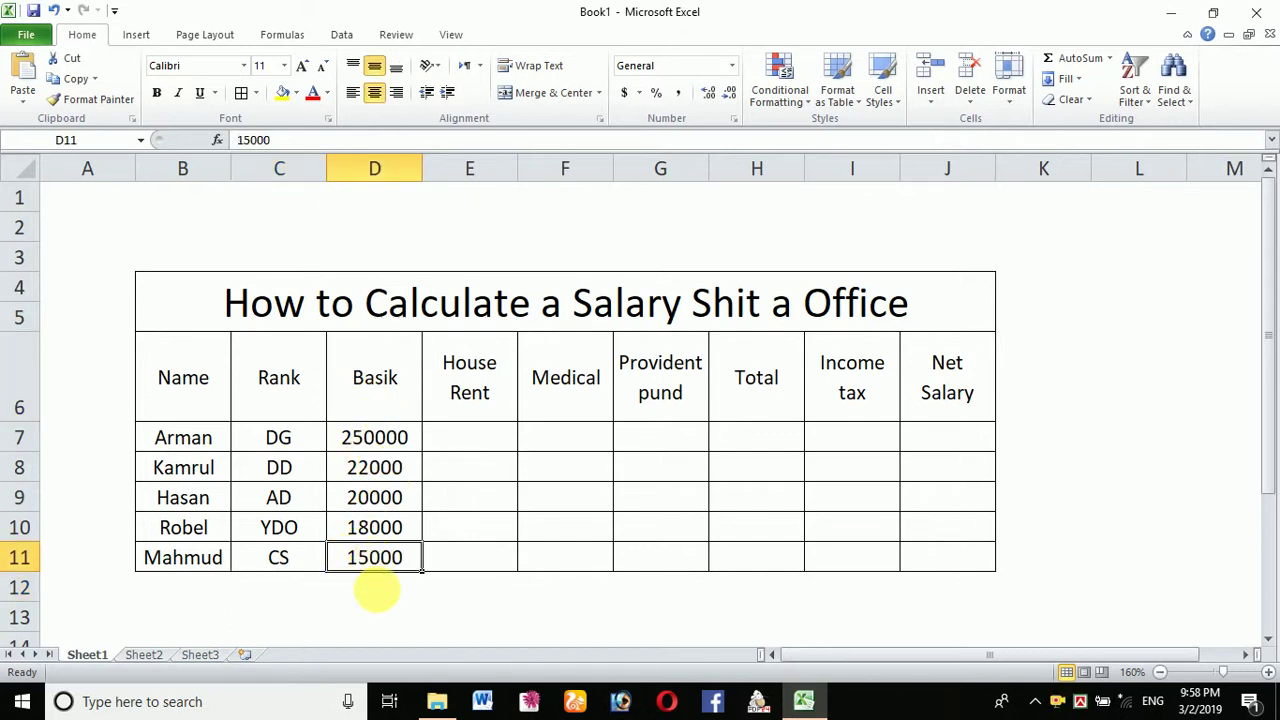
click(377, 582)
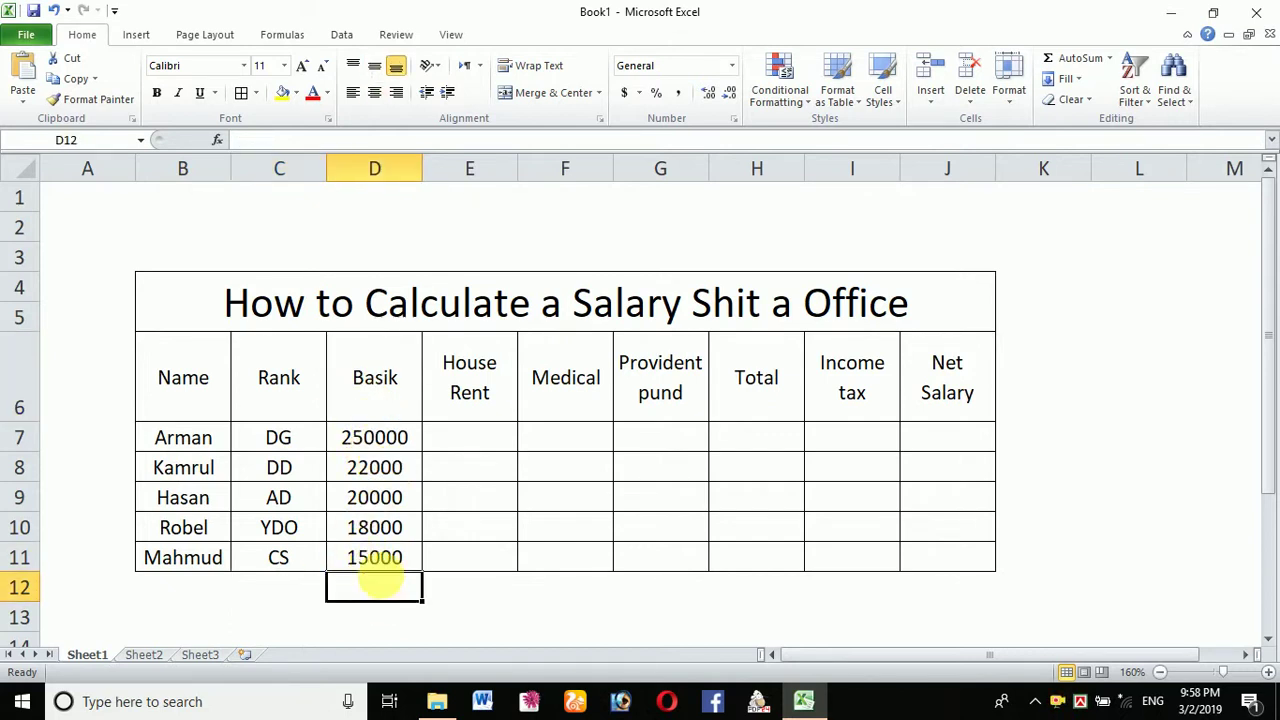
click(386, 442)
click(389, 476)
click(383, 500)
click(380, 526)
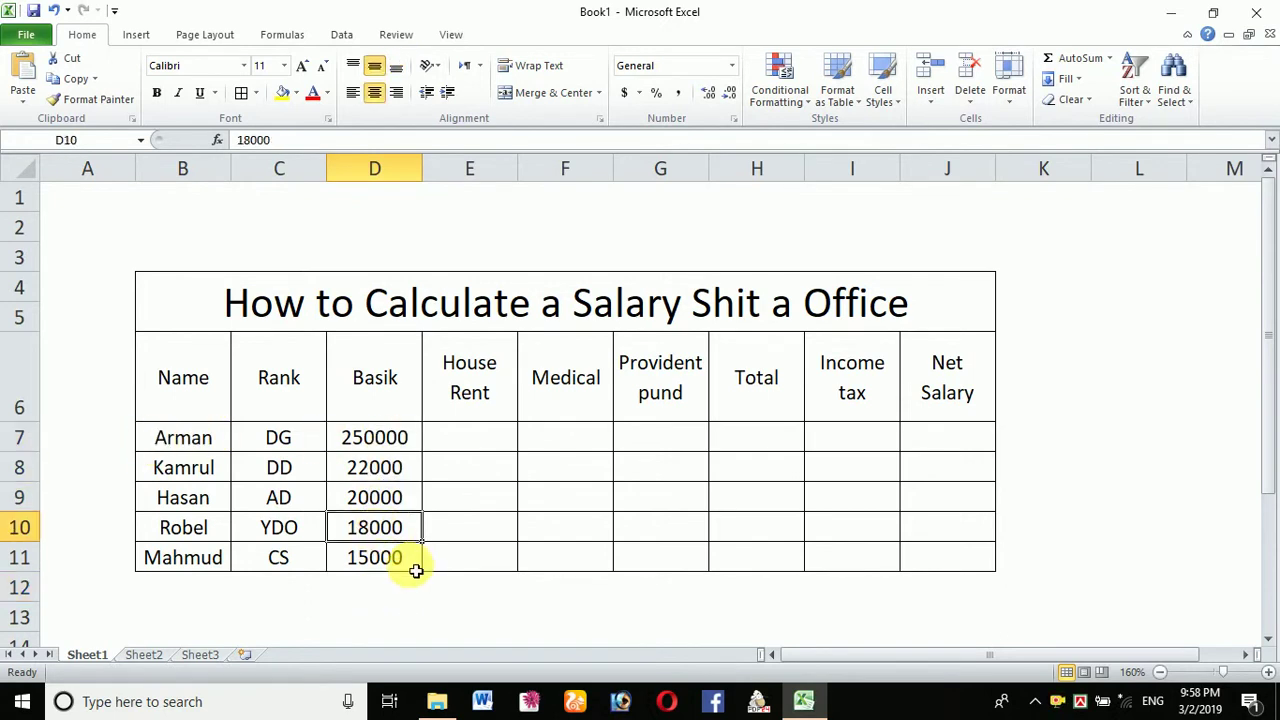
click(410, 568)
click(408, 608)
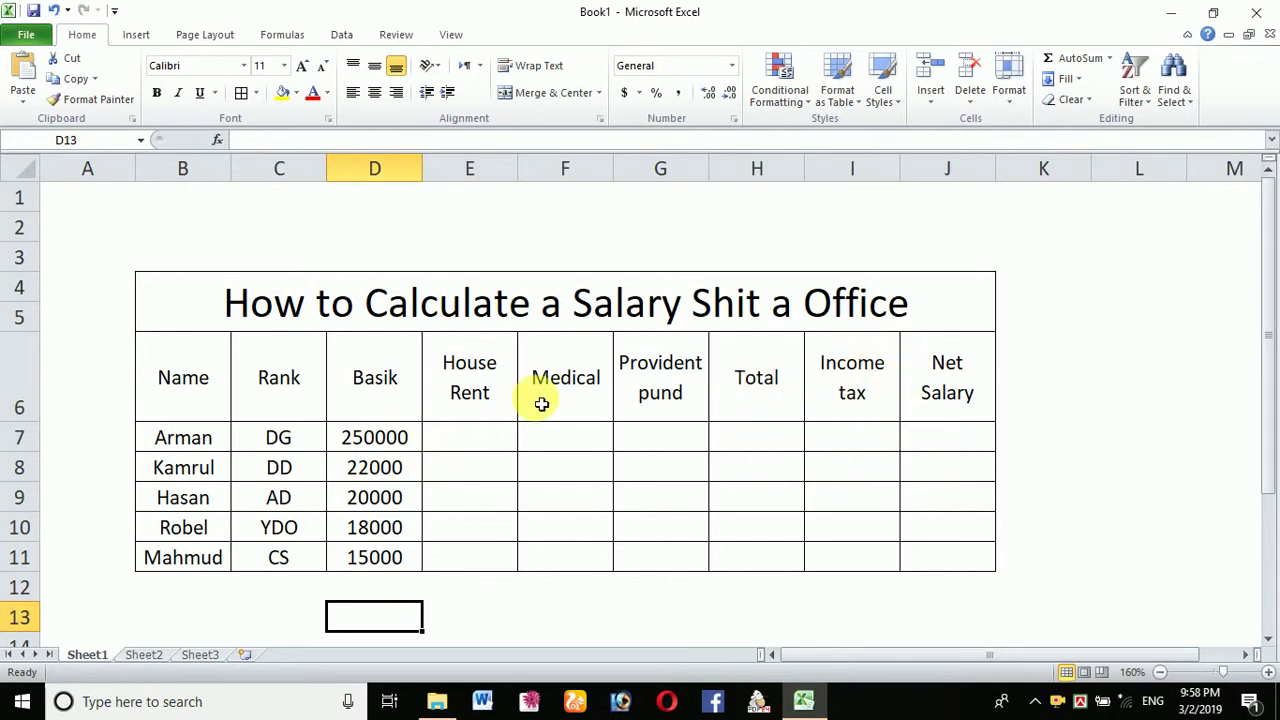
click(469, 390)
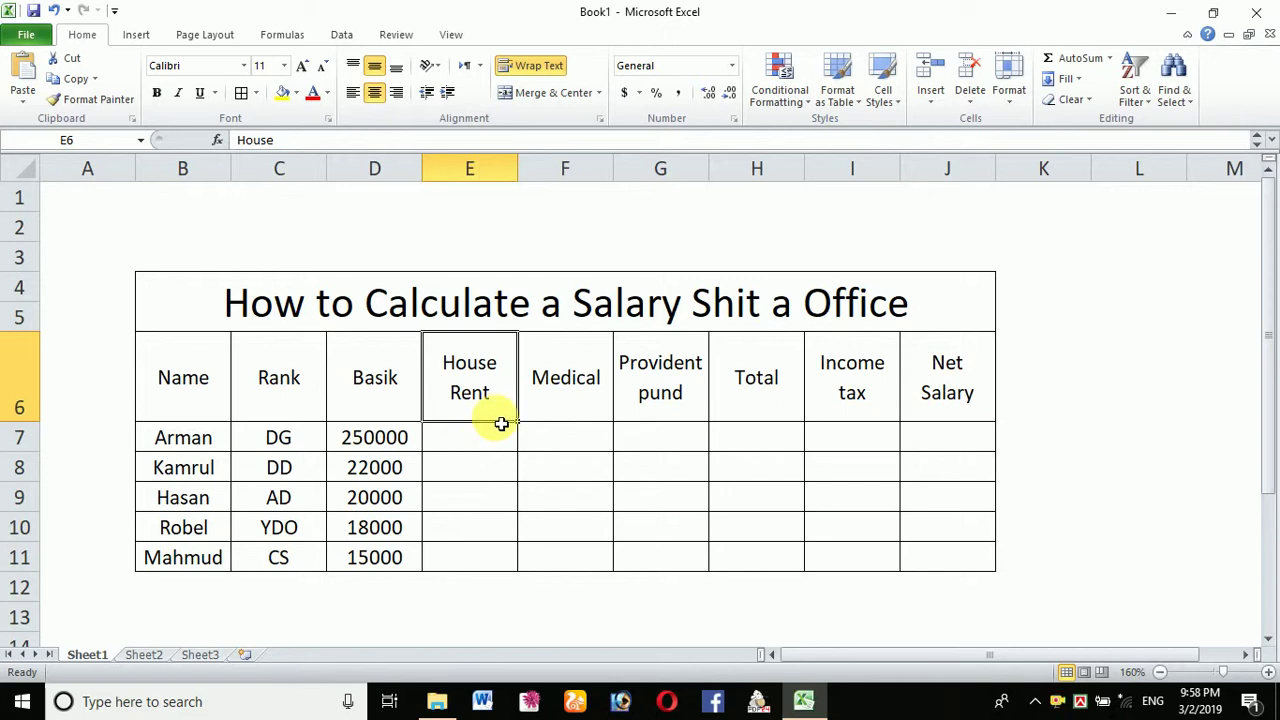
click(483, 252)
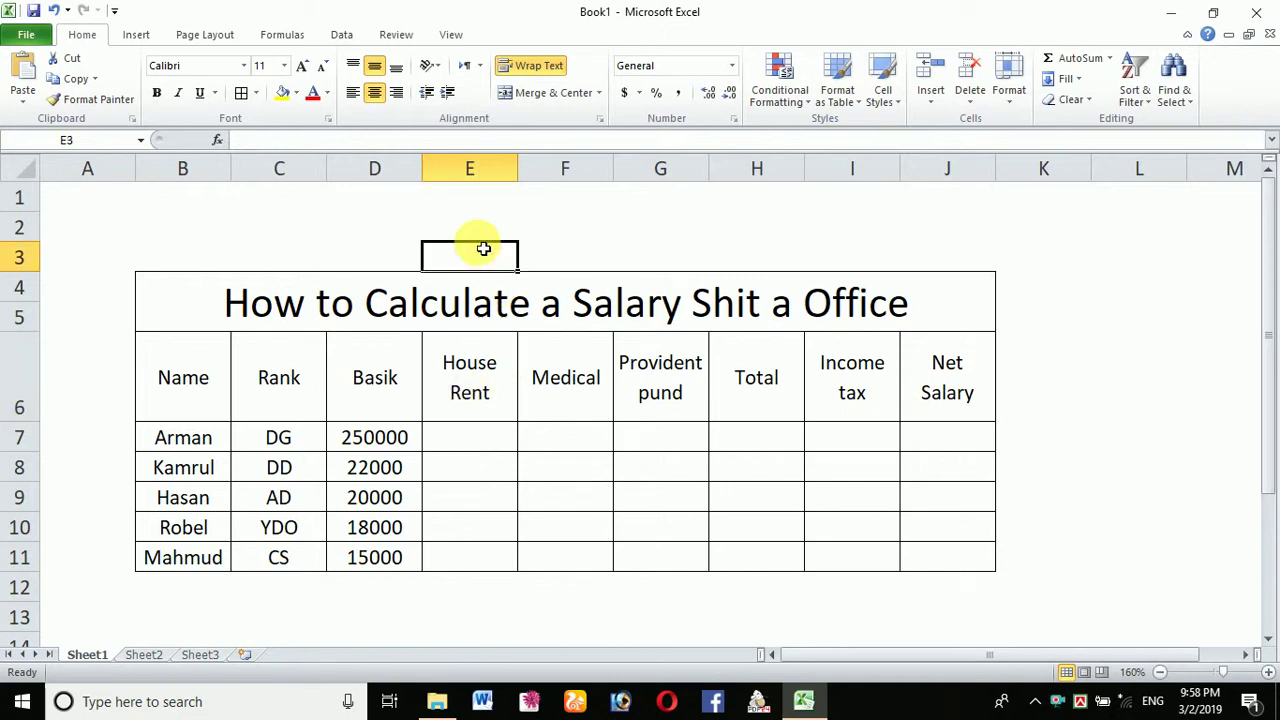
text(40)
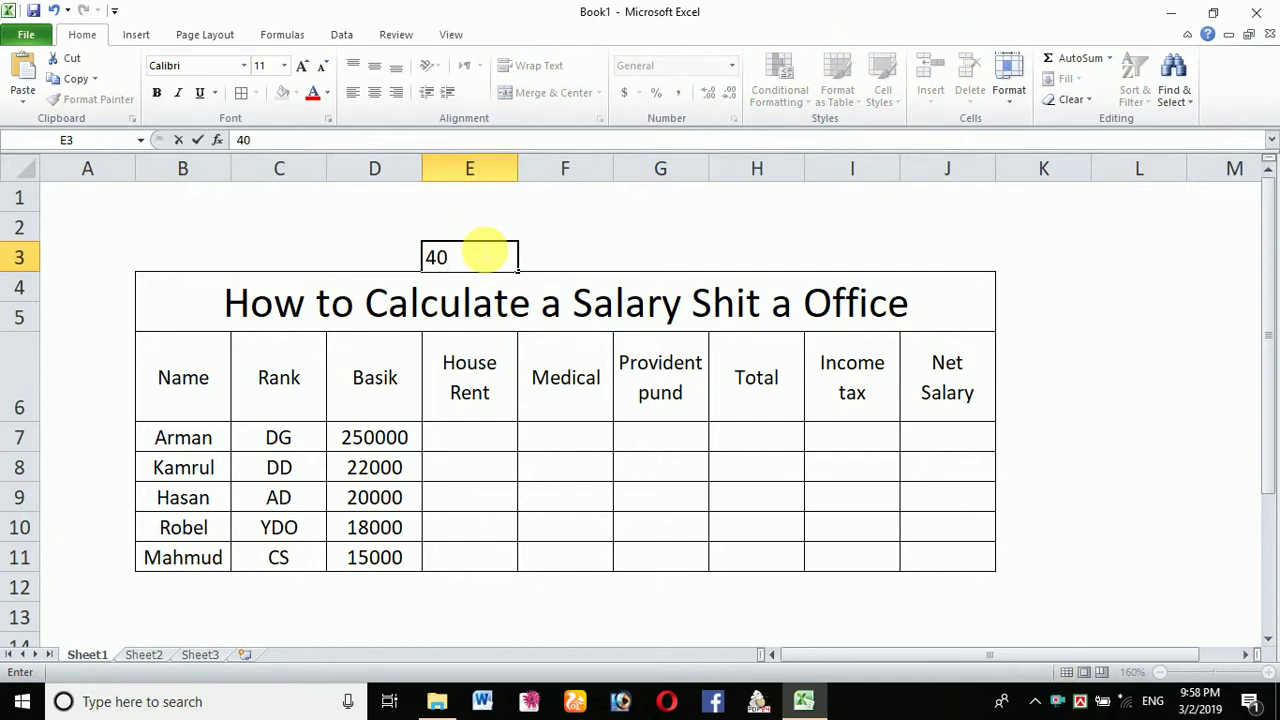
text(%)
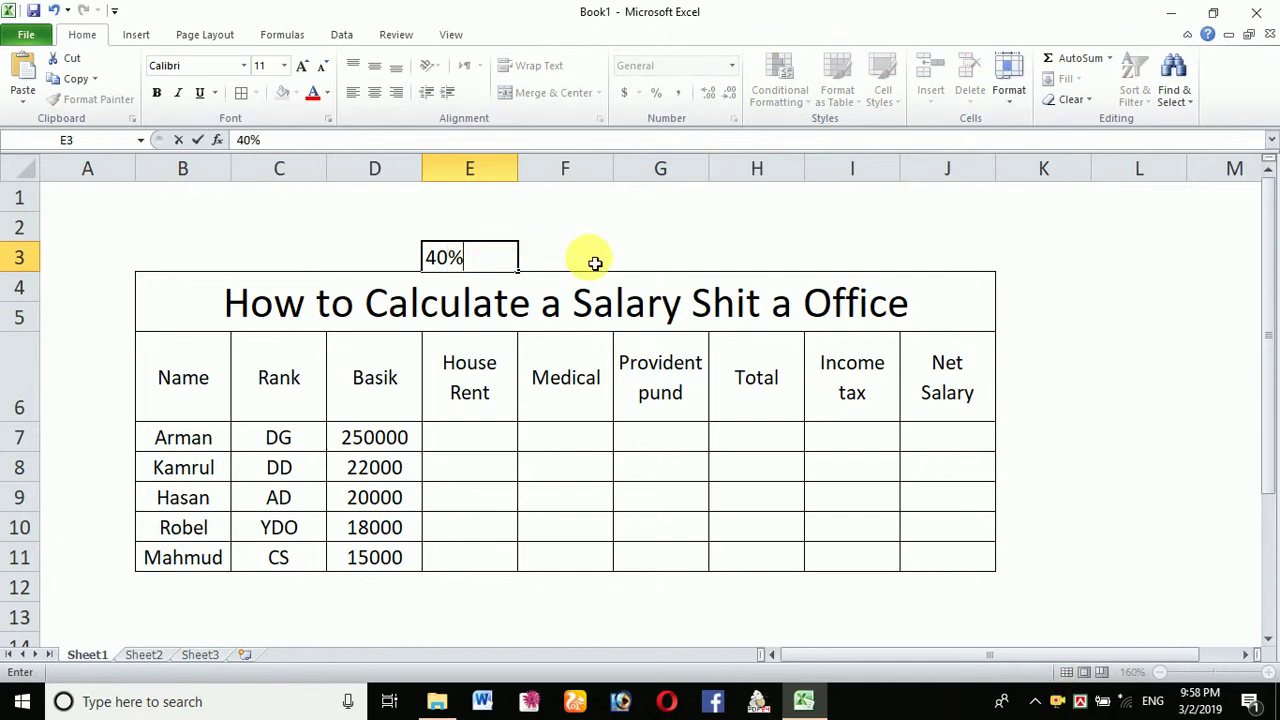
click(578, 262)
text(2)
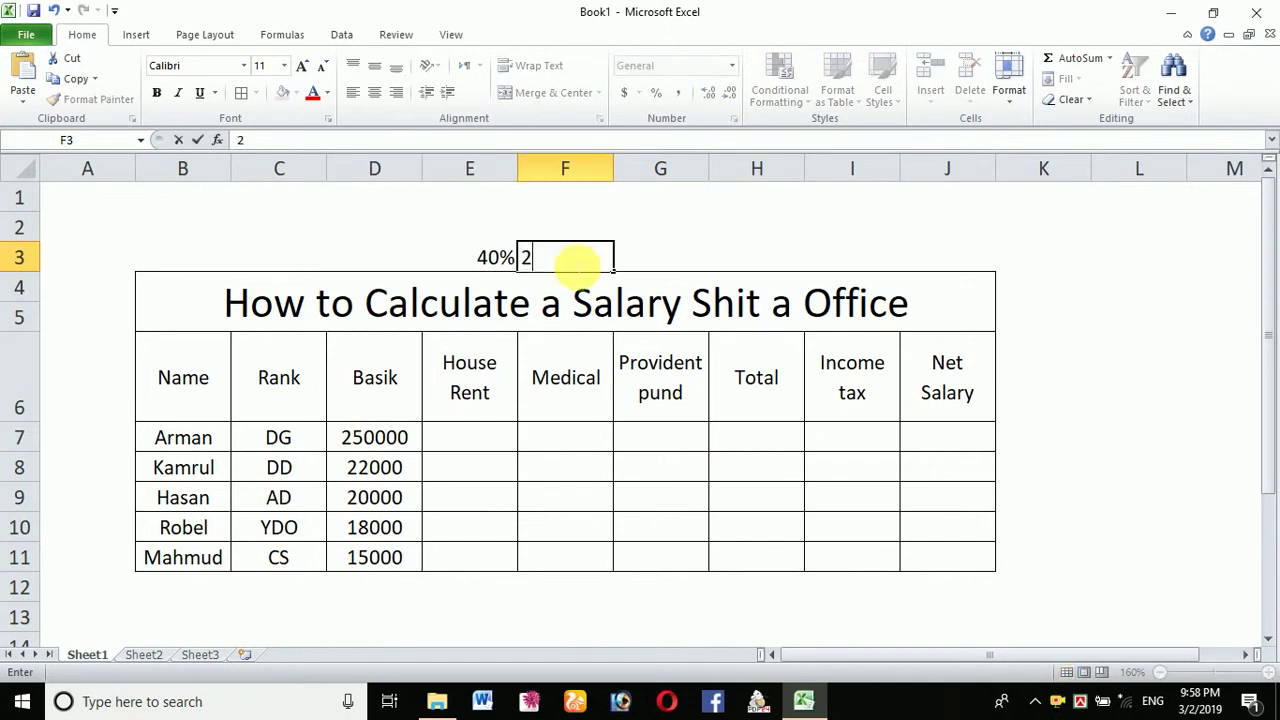
text(0%)
click(665, 263)
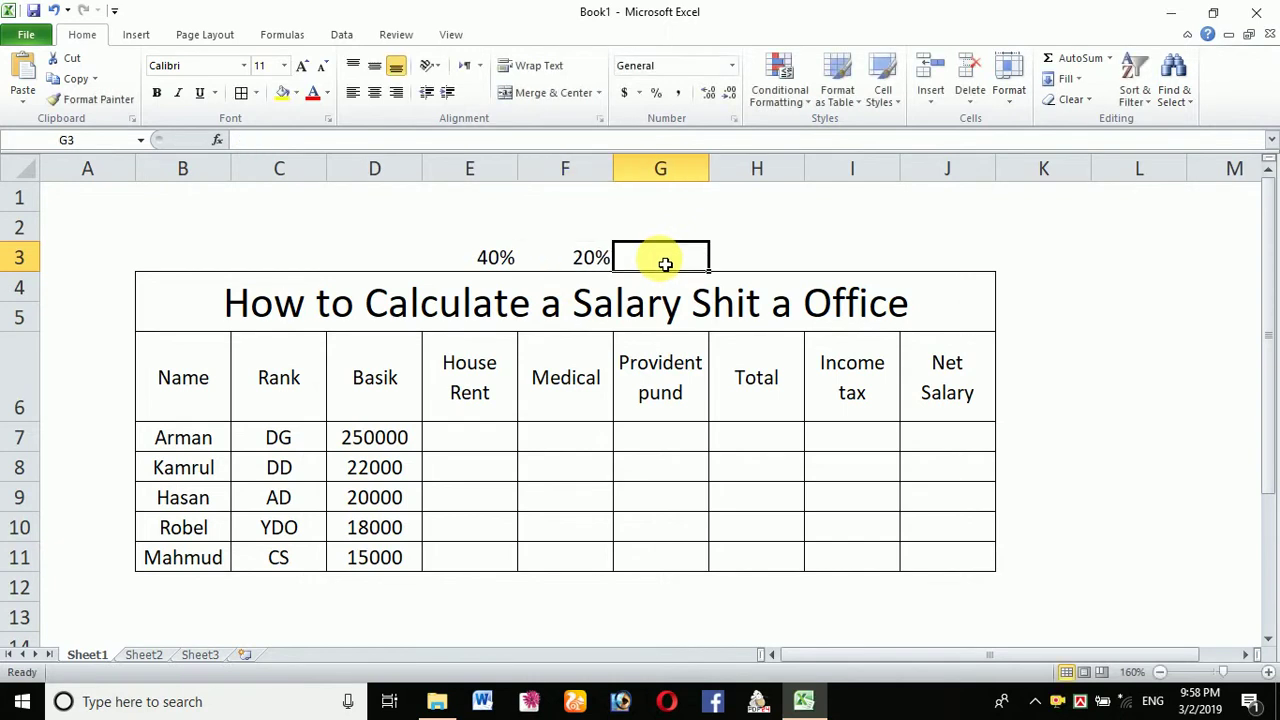
text(5)
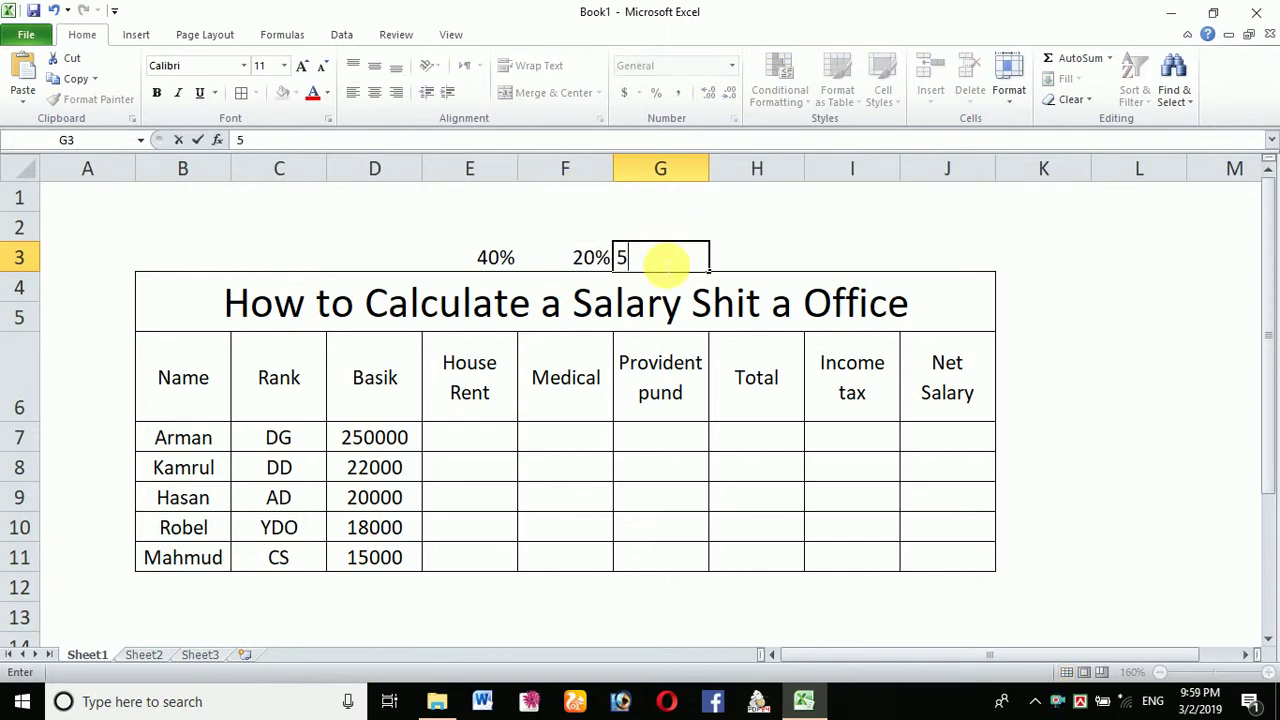
text(%)
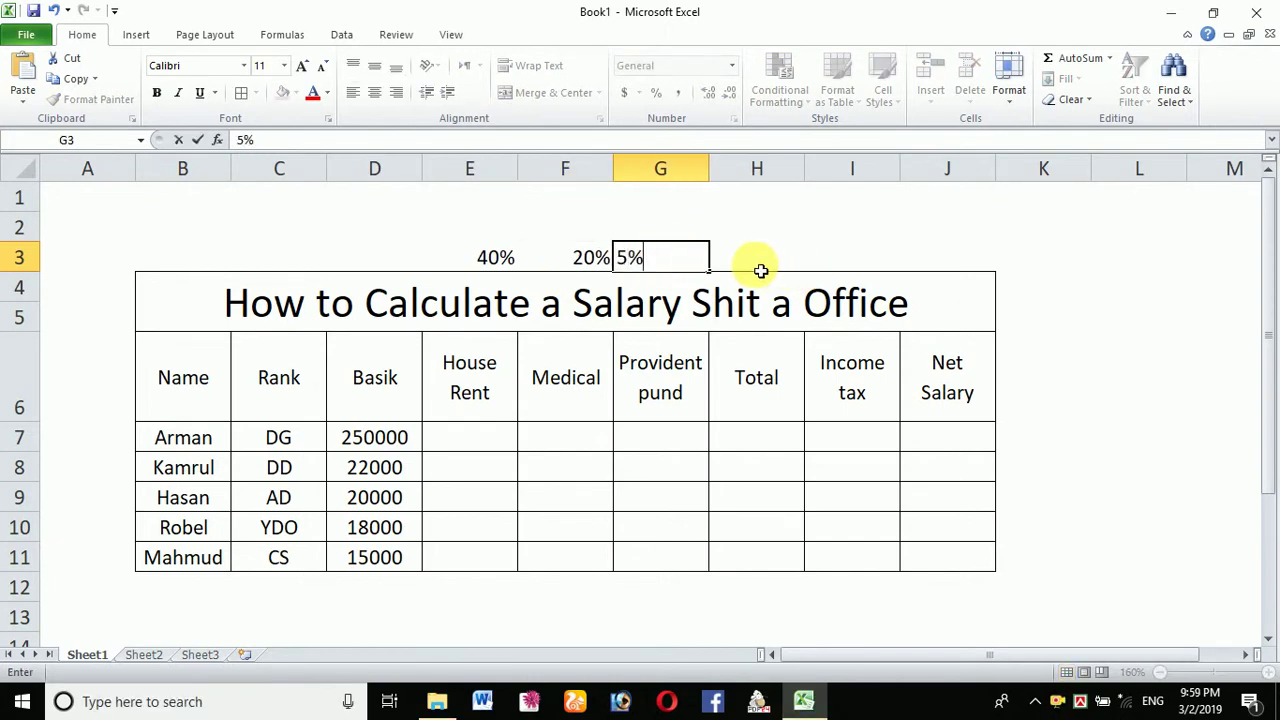
click(859, 268)
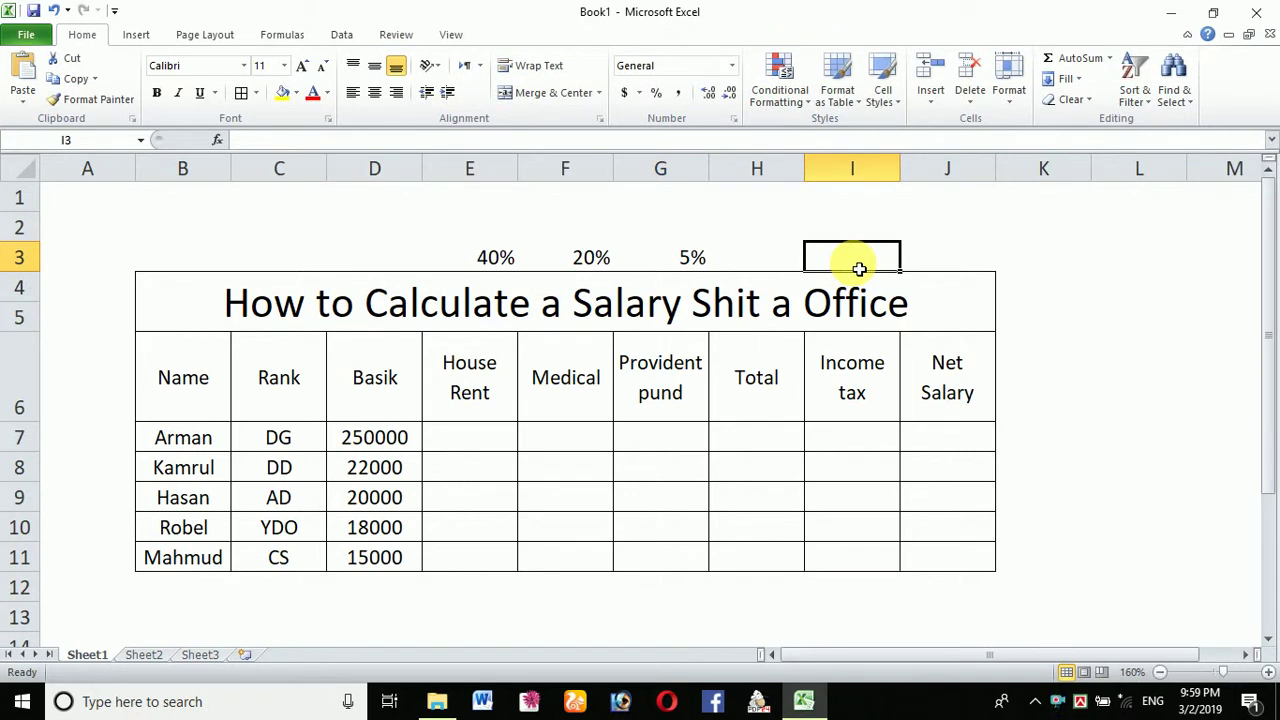
text(2)
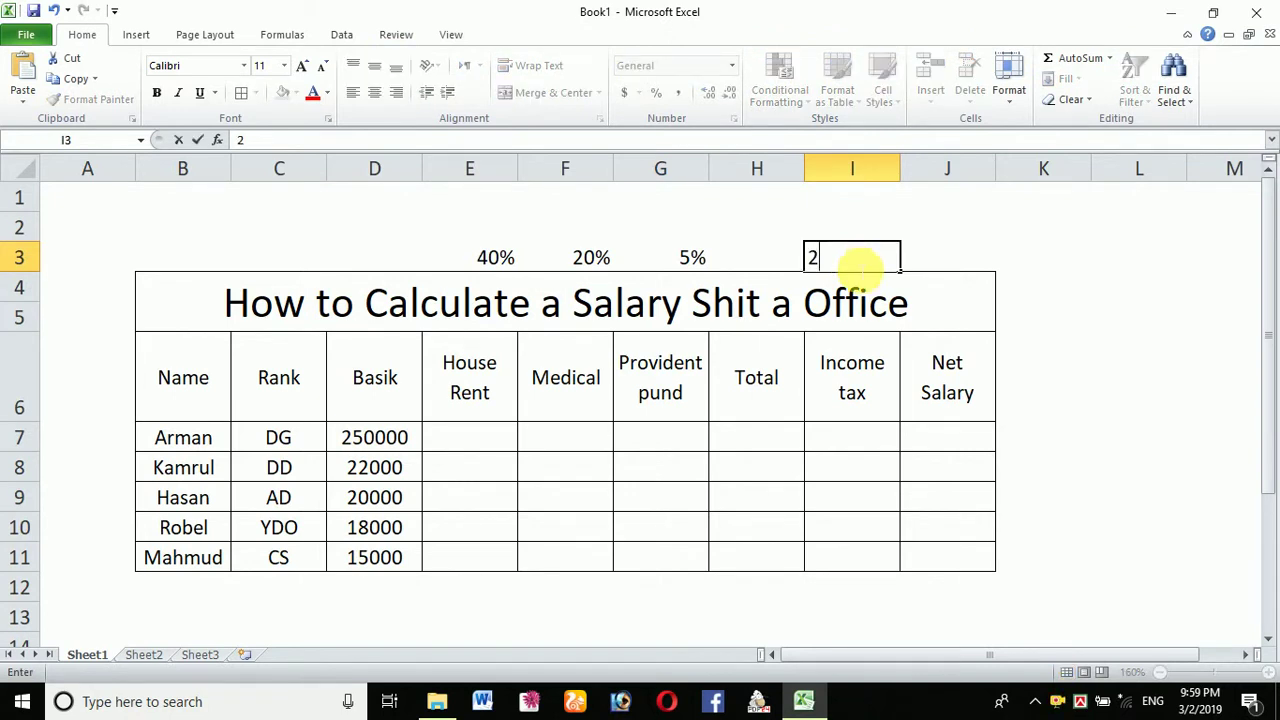
text(%)
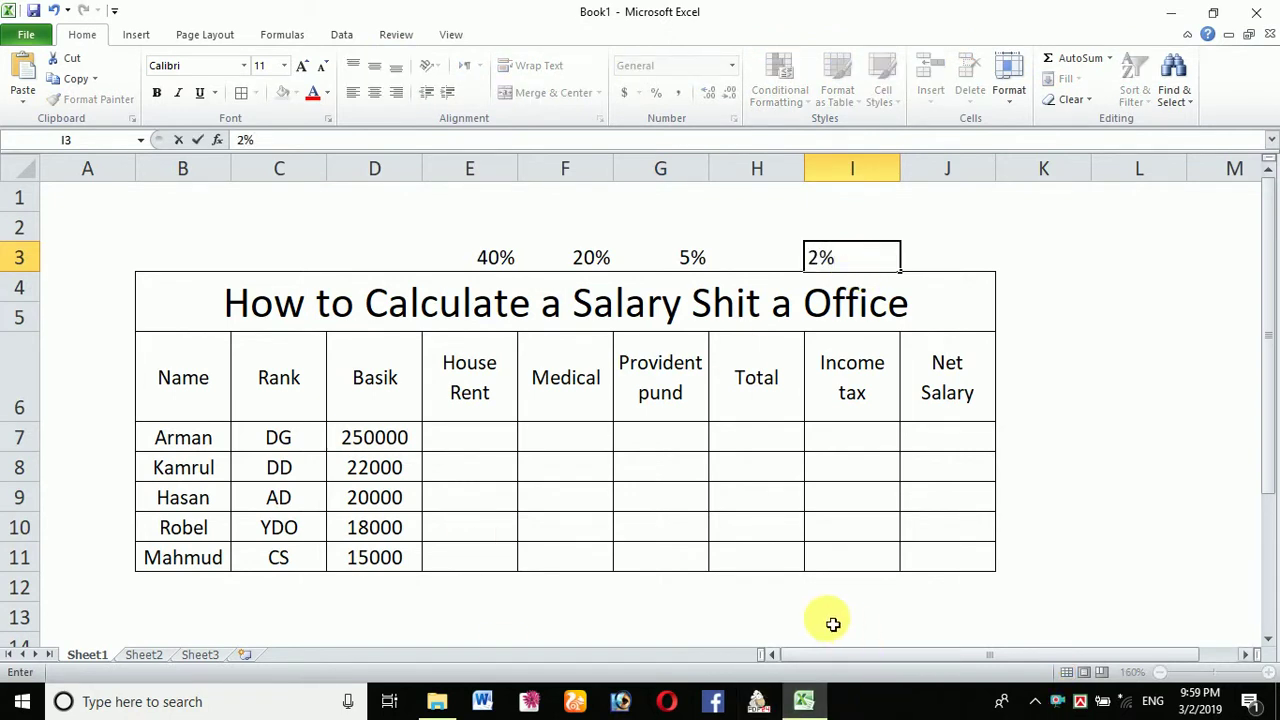
click(829, 618)
drag(485, 252, 815, 250)
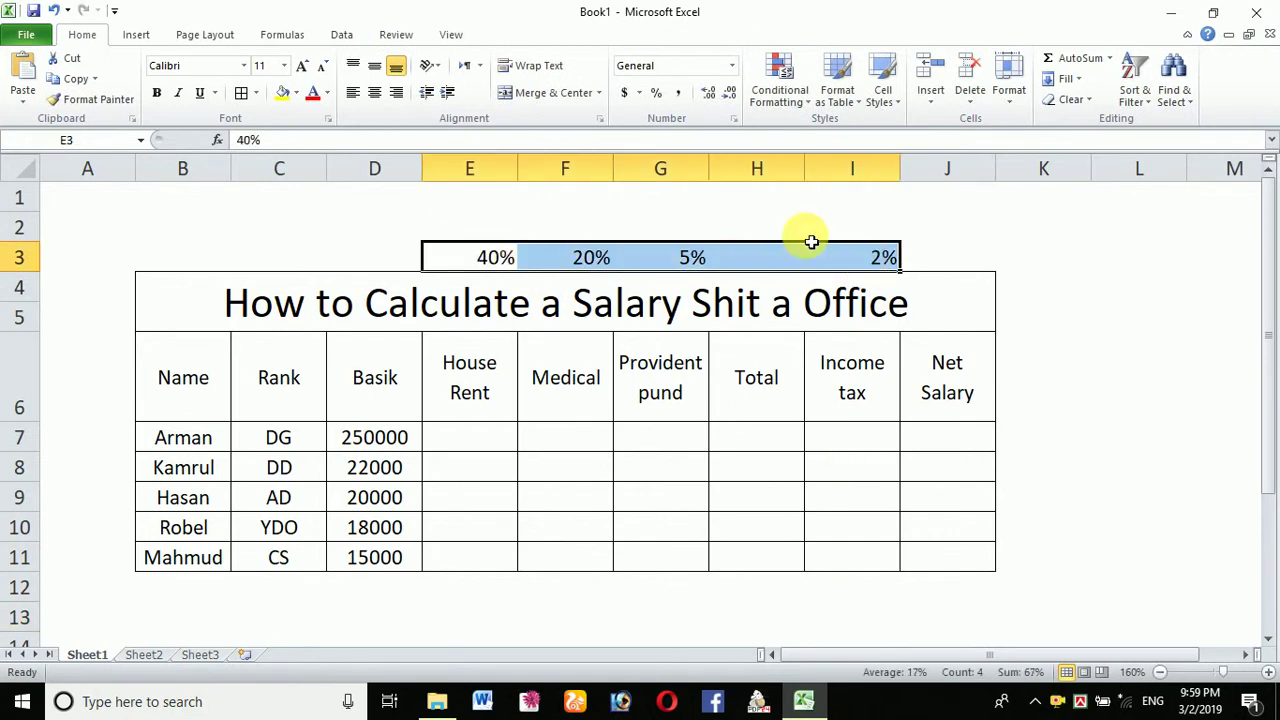
click(372, 93)
click(269, 206)
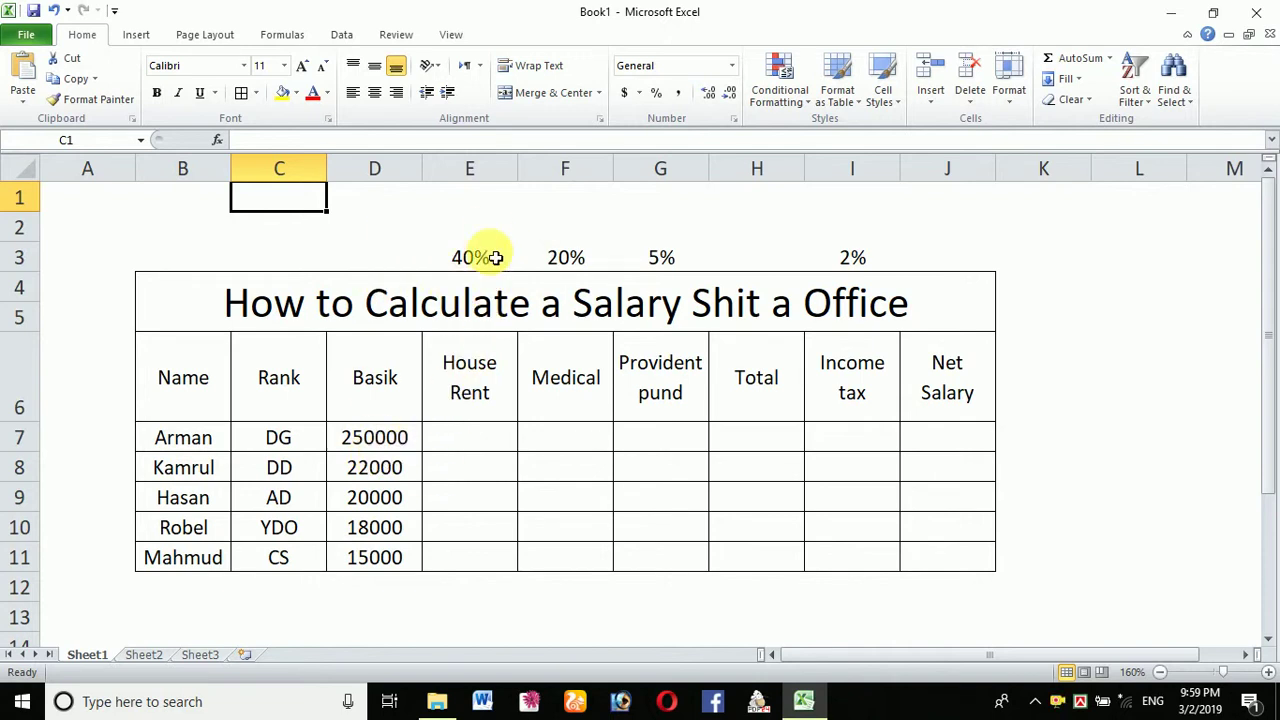
Enter =D7*40% in Arman's House Rent cell E7, giving 100000.
click(467, 447)
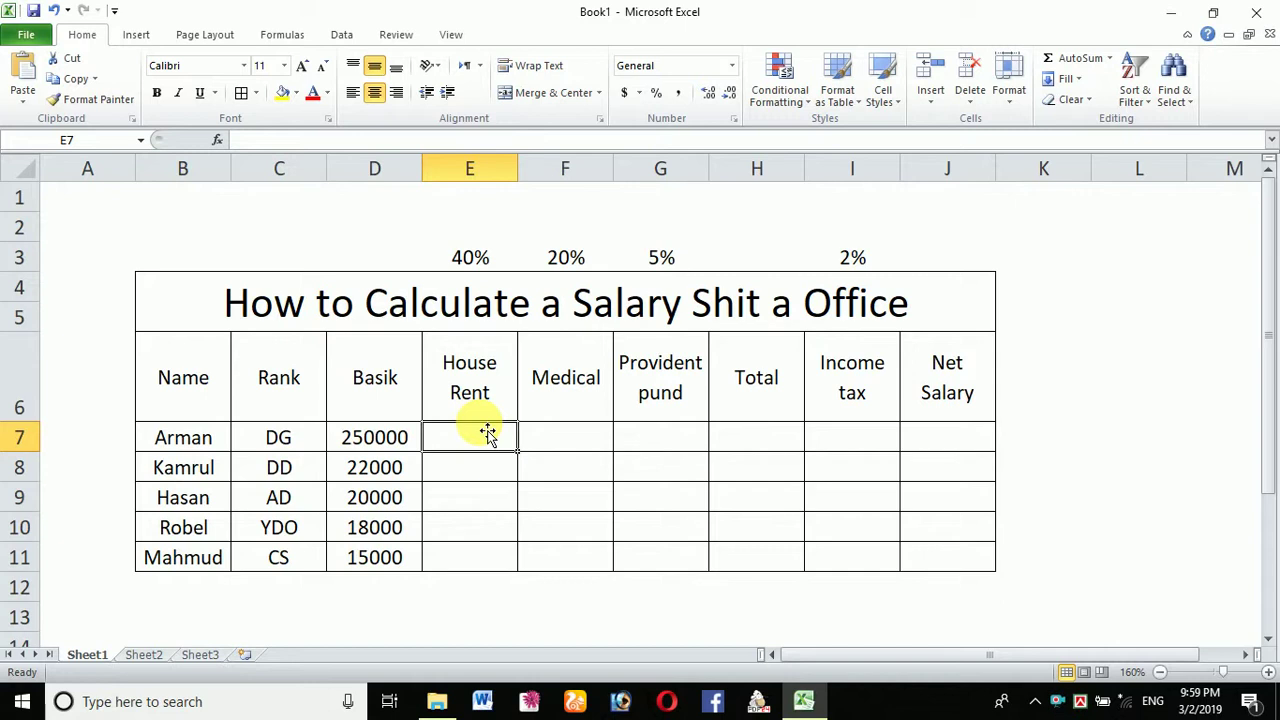
text(=)
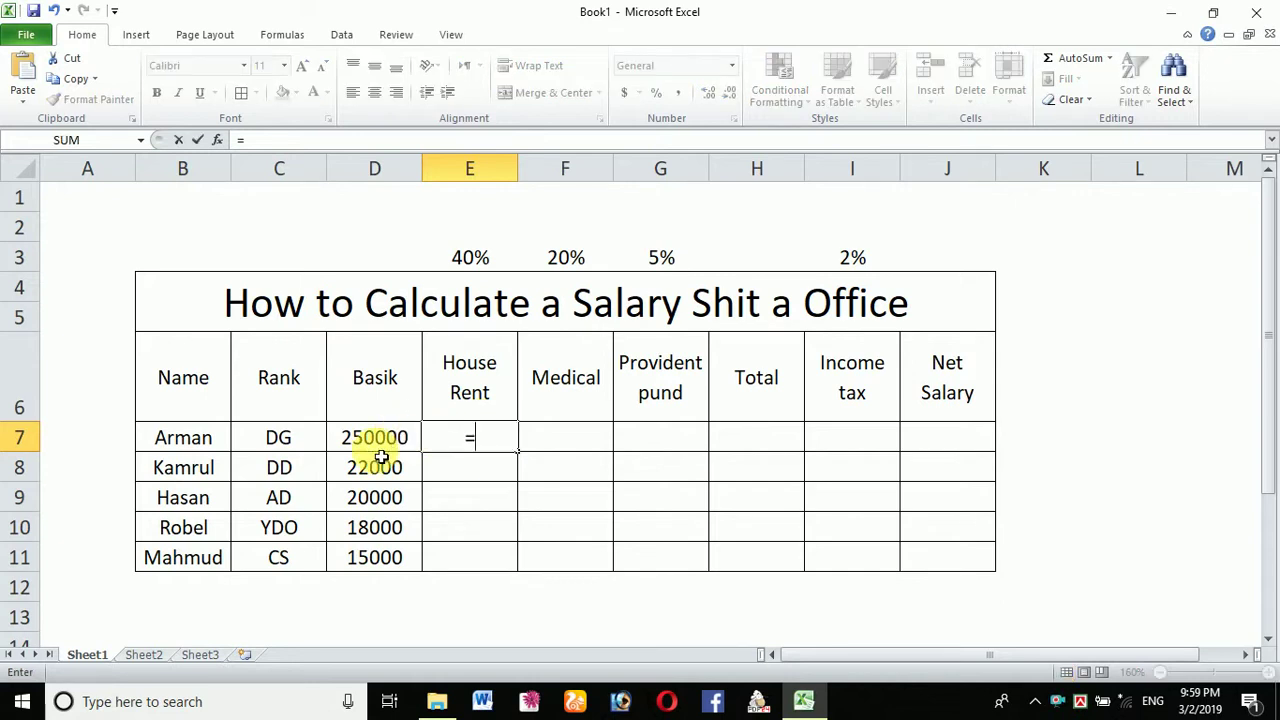
click(374, 445)
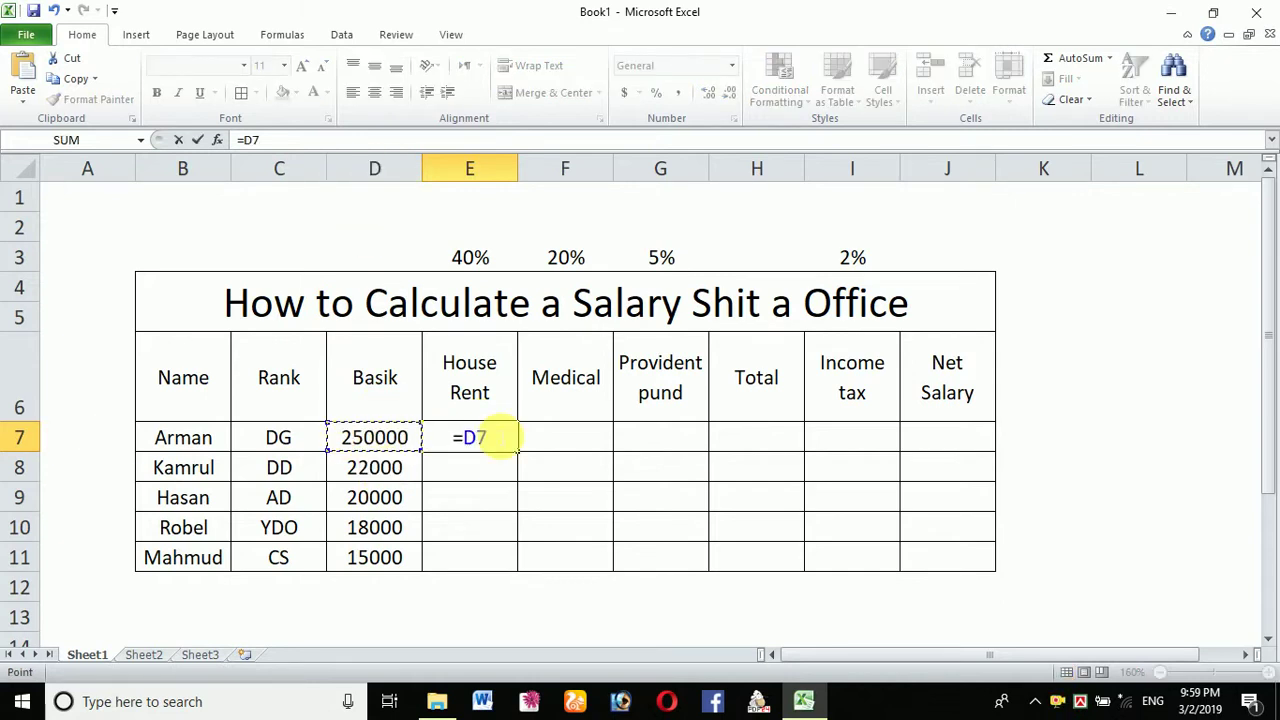
text(*)
text(44444444440)
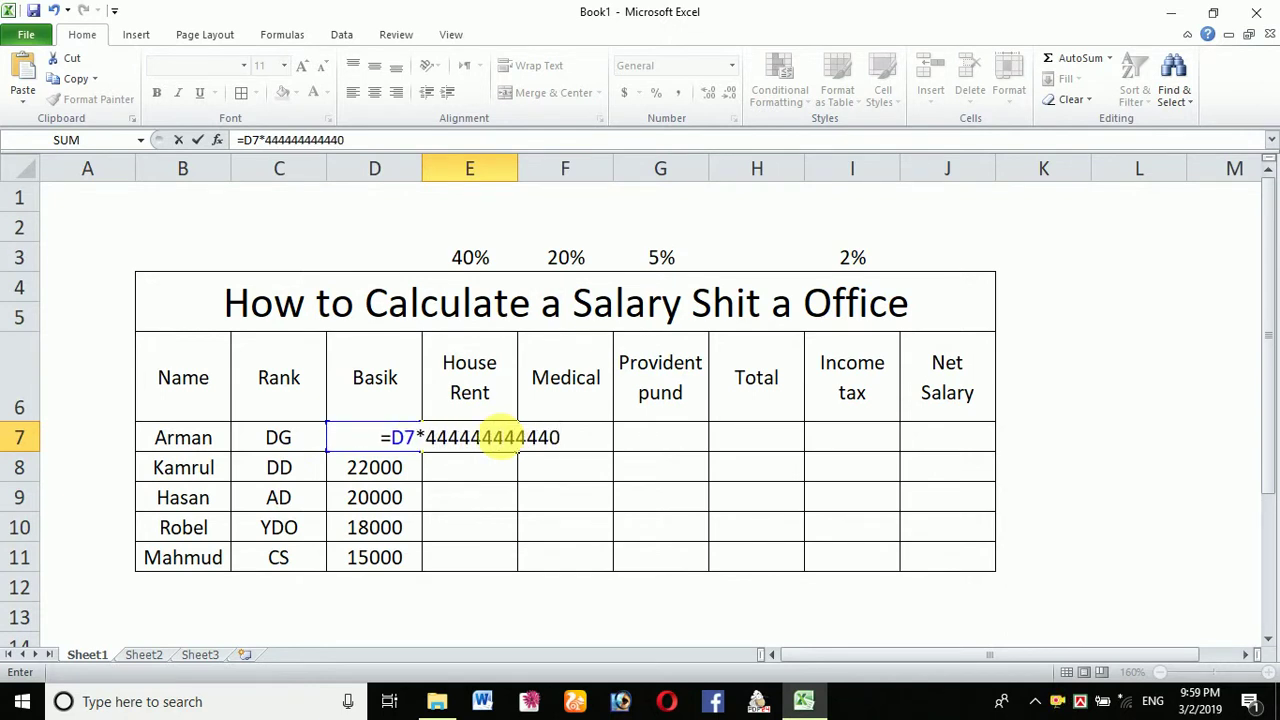
key(BackSpace)
key(BackSpace)
key(BackSpace)
key(BackSpace)
key(BackSpace)
key(BackSpace)
key(BackSpace)
key(BackSpace)
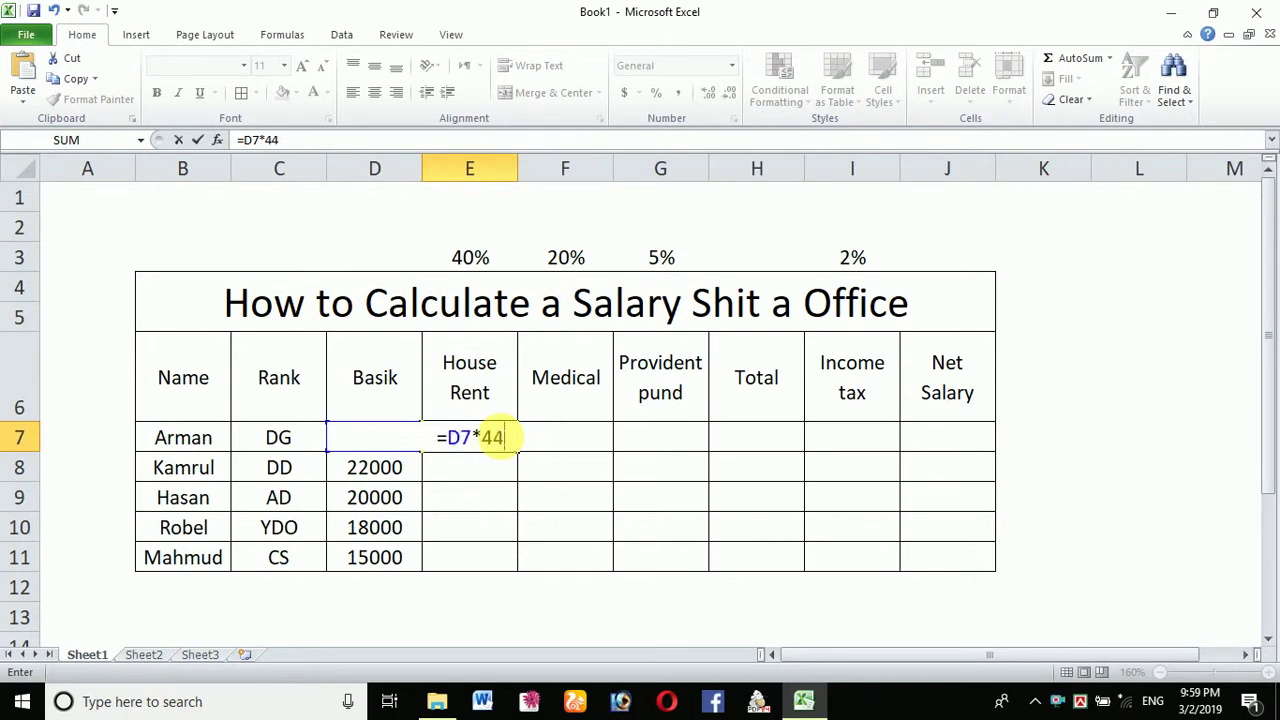
key(BackSpace)
text(0)
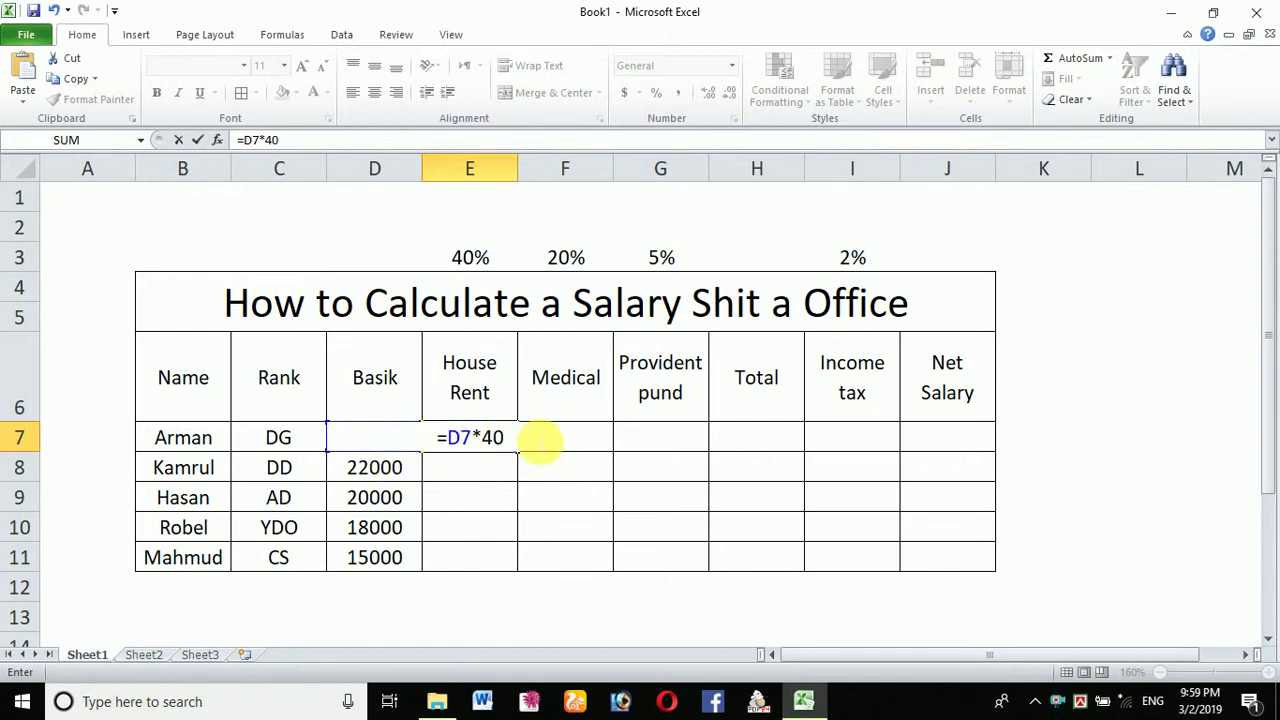
text(%)
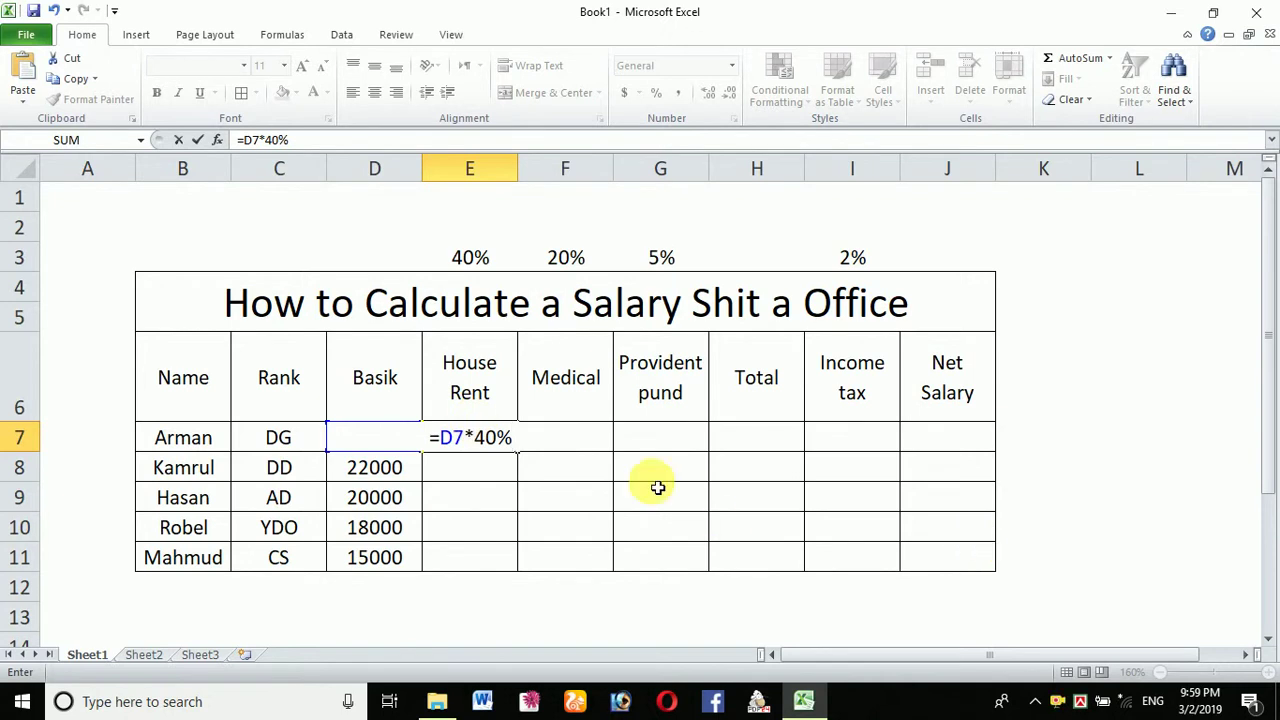
key(Return)
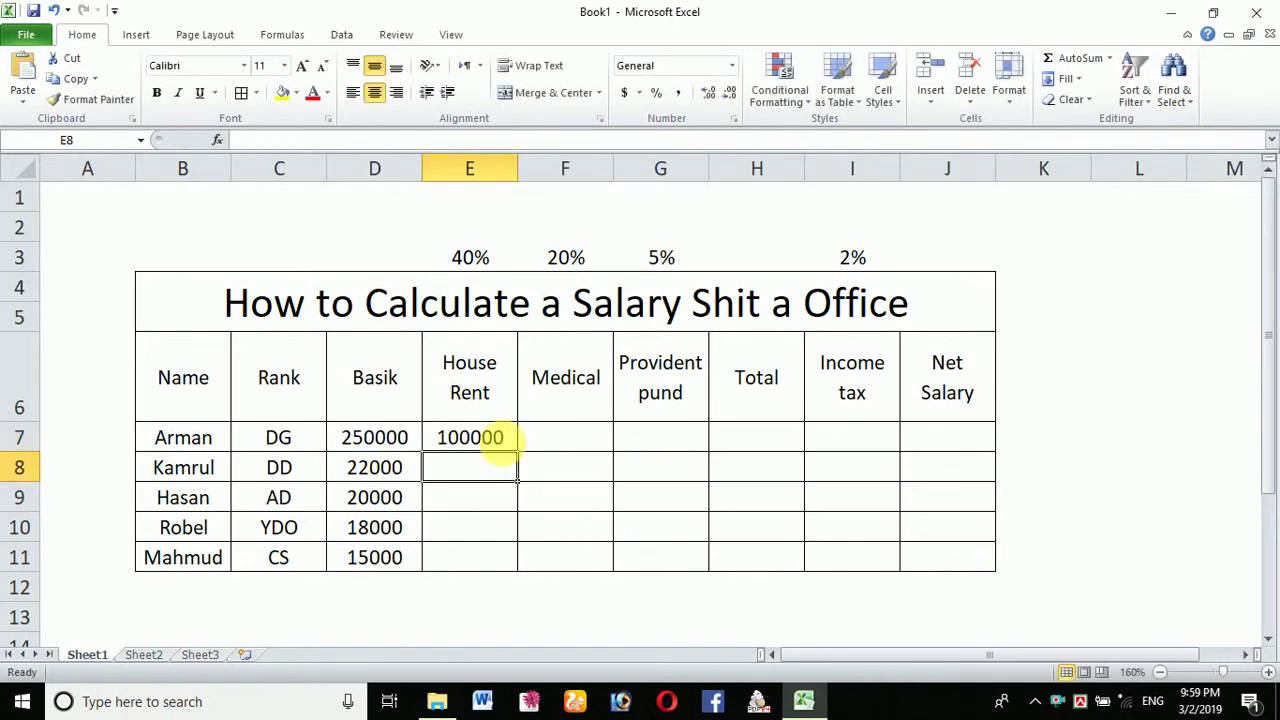
click(559, 445)
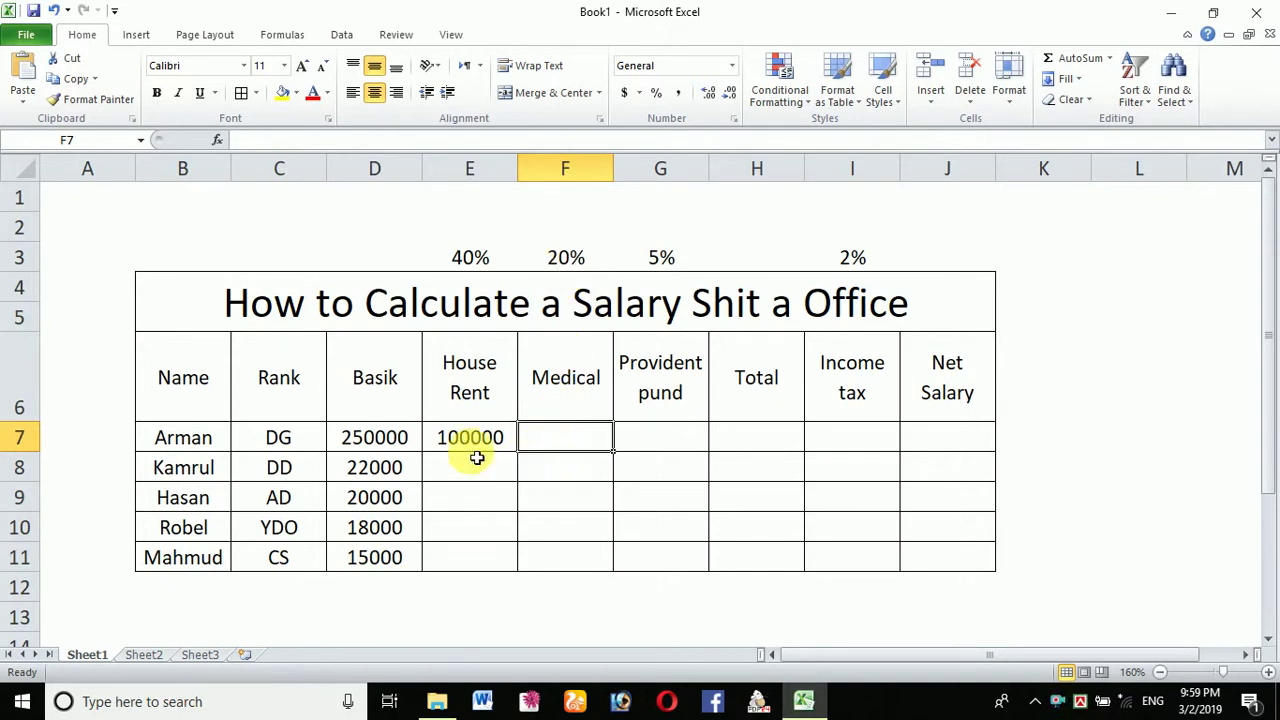
Enter =D7*20% in F7 so Arman's Medical shows 50000.
text(=)
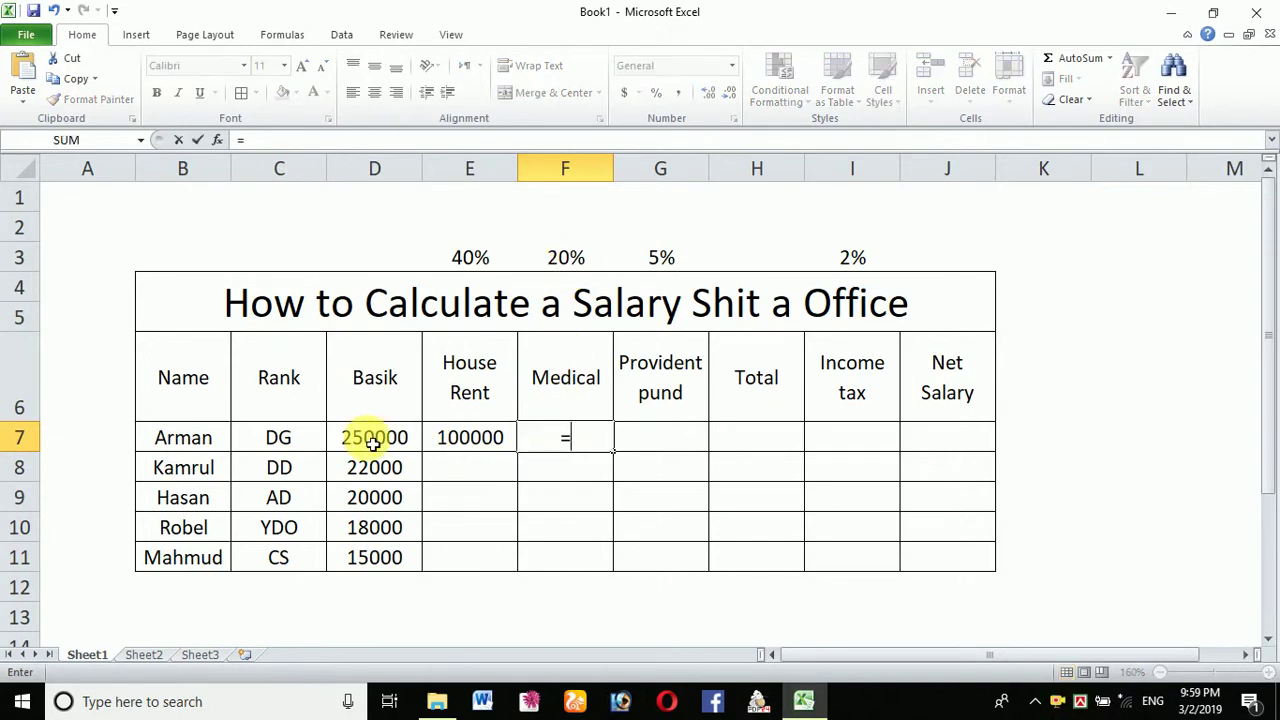
click(372, 443)
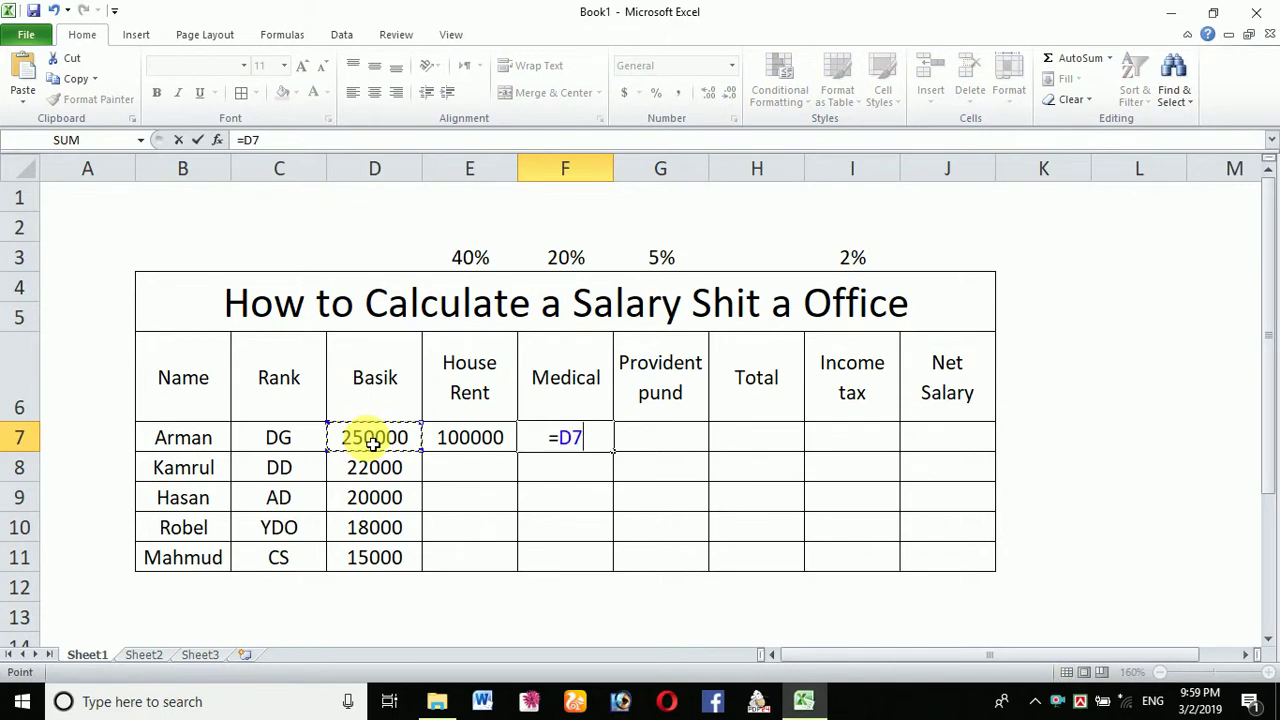
text(*2)
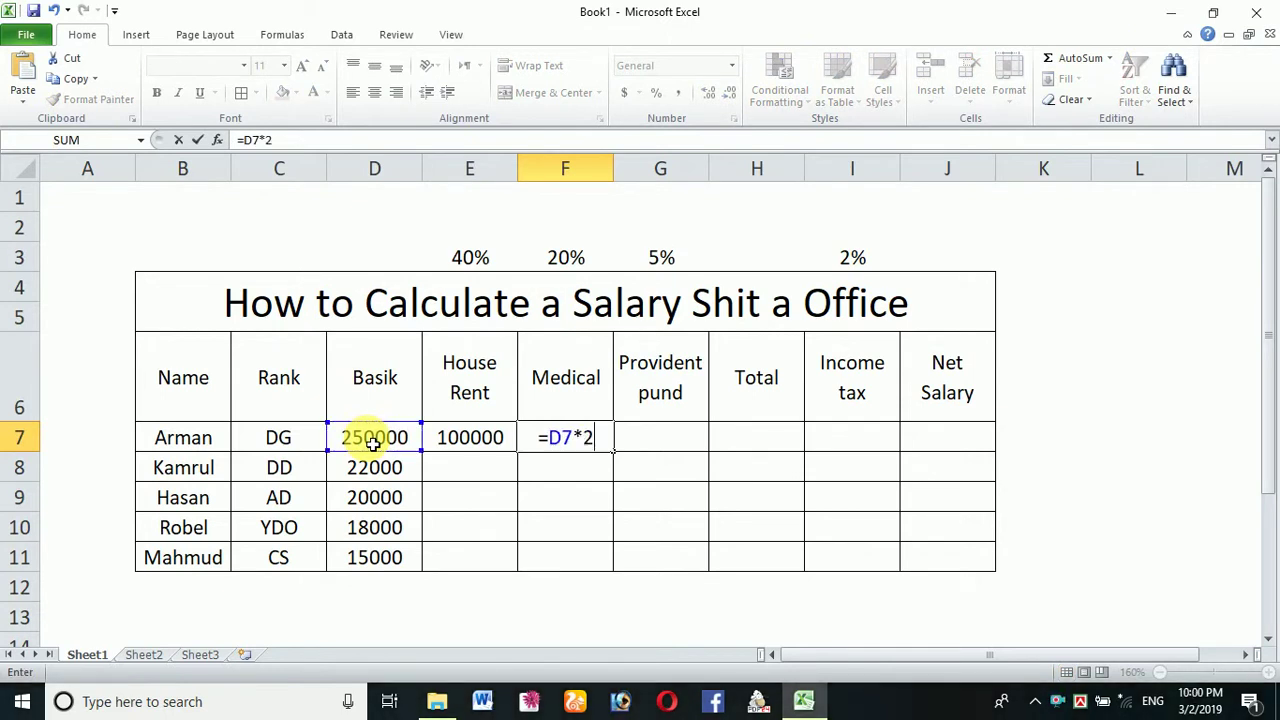
text(0%)
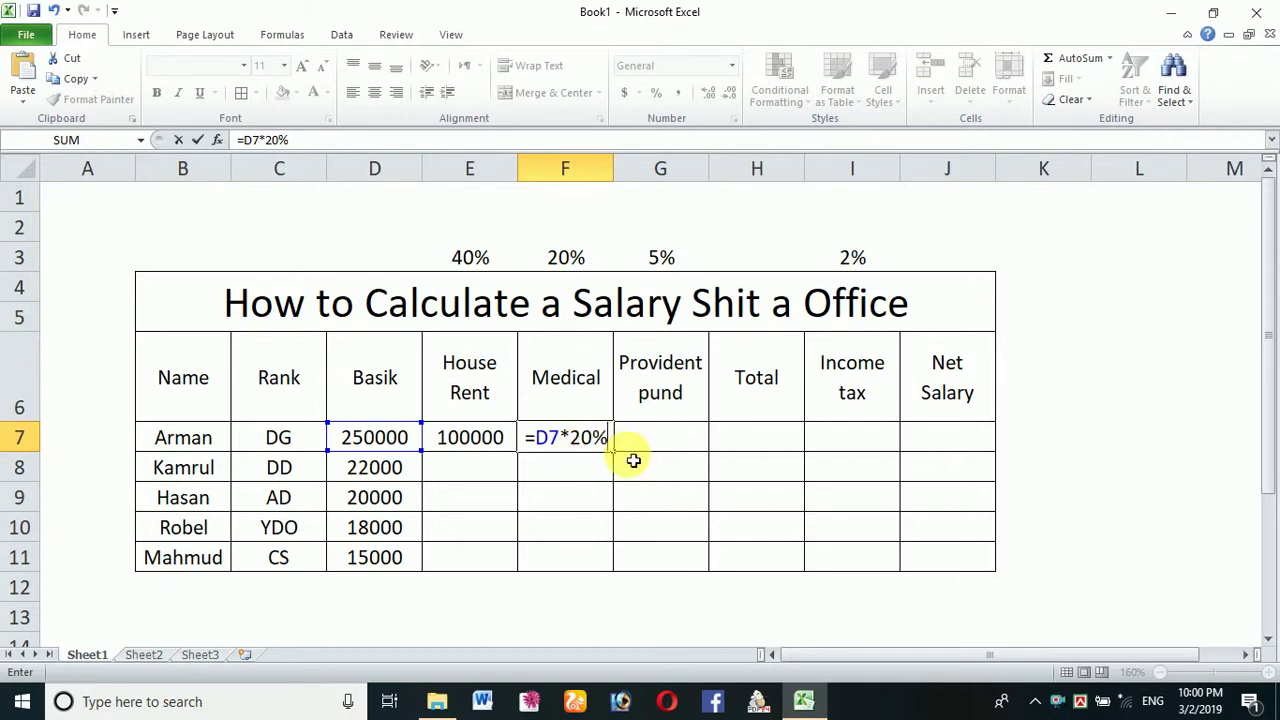
key(Return)
click(670, 437)
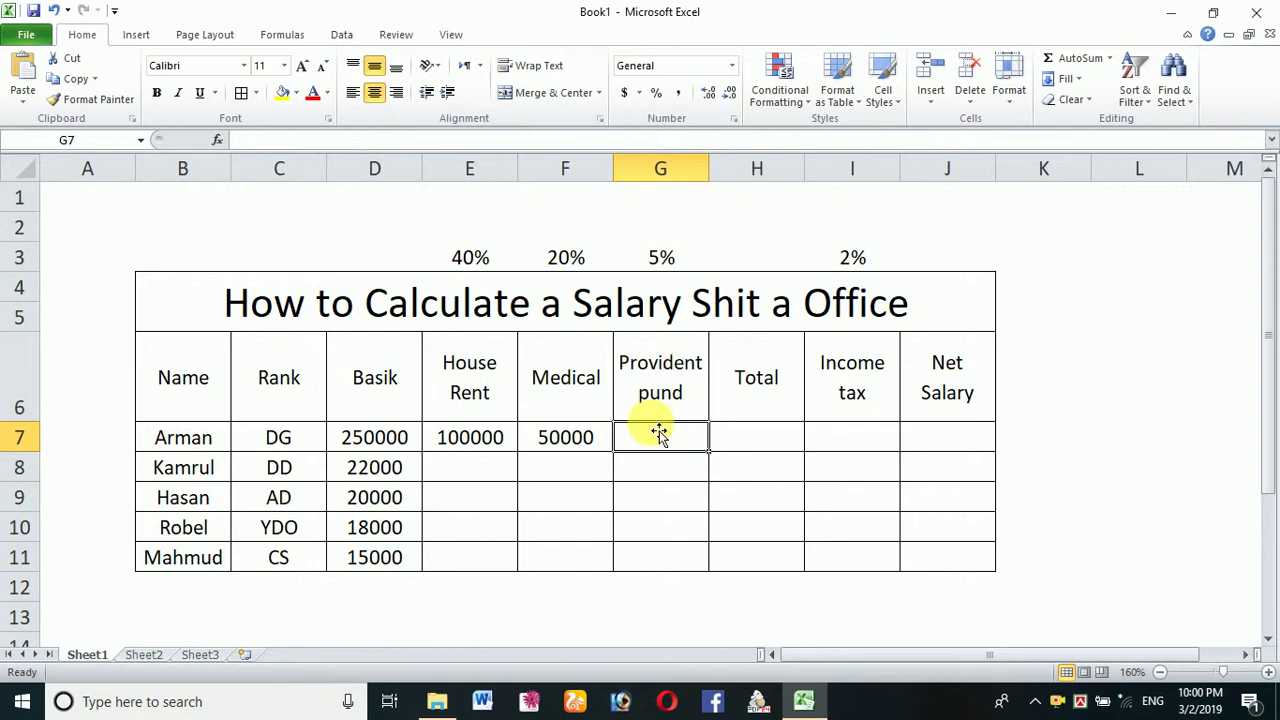
Enter =D7*5% in G7 so Arman's Provident pund shows 12500.
text(=)
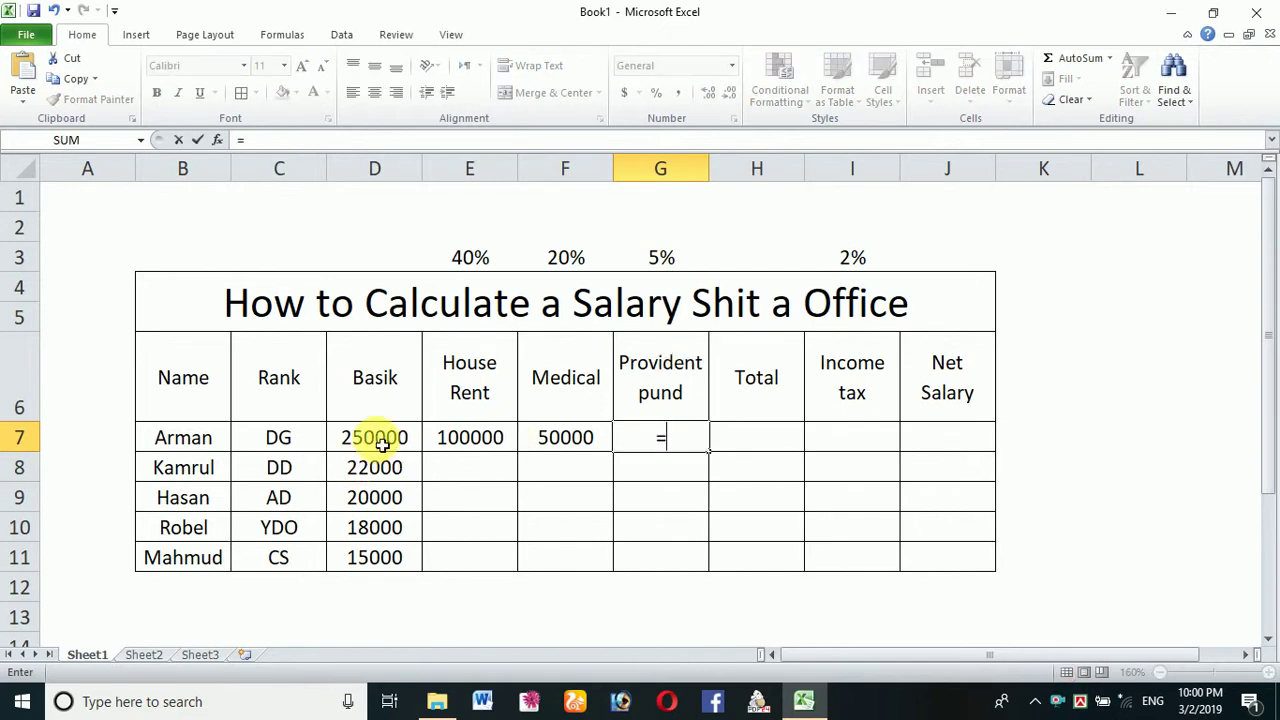
click(381, 440)
text(*)
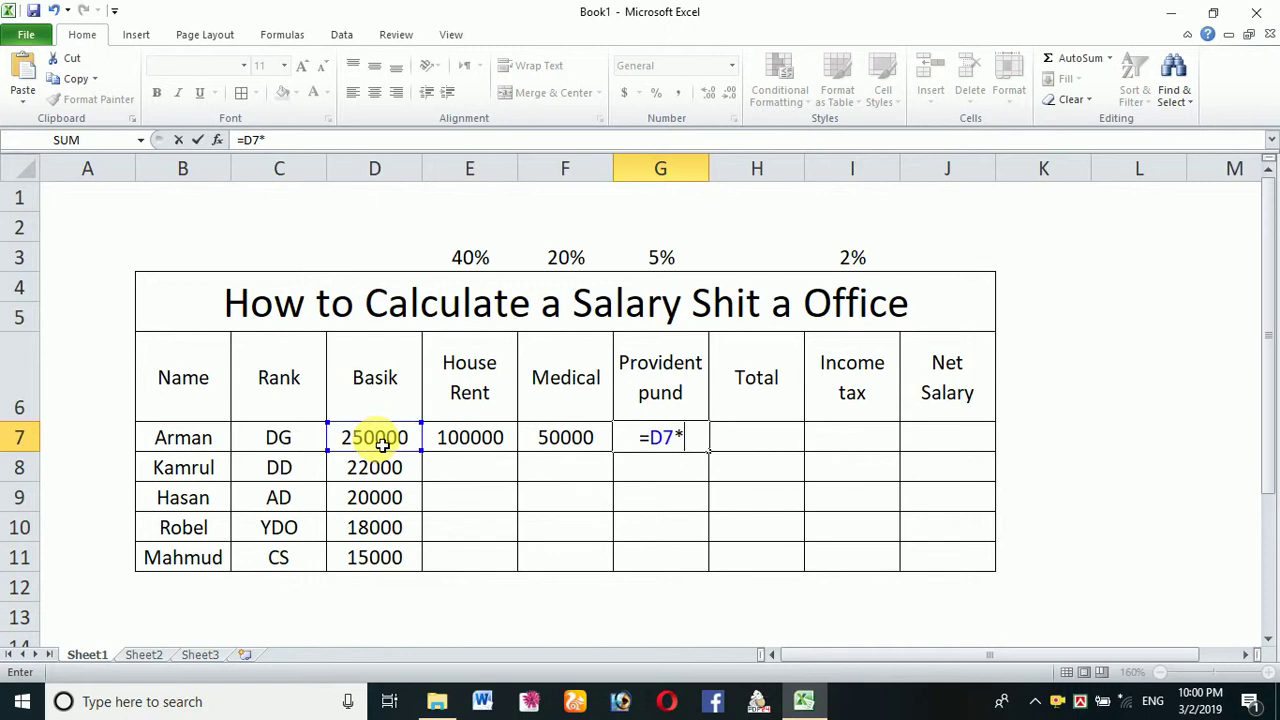
text(5%)
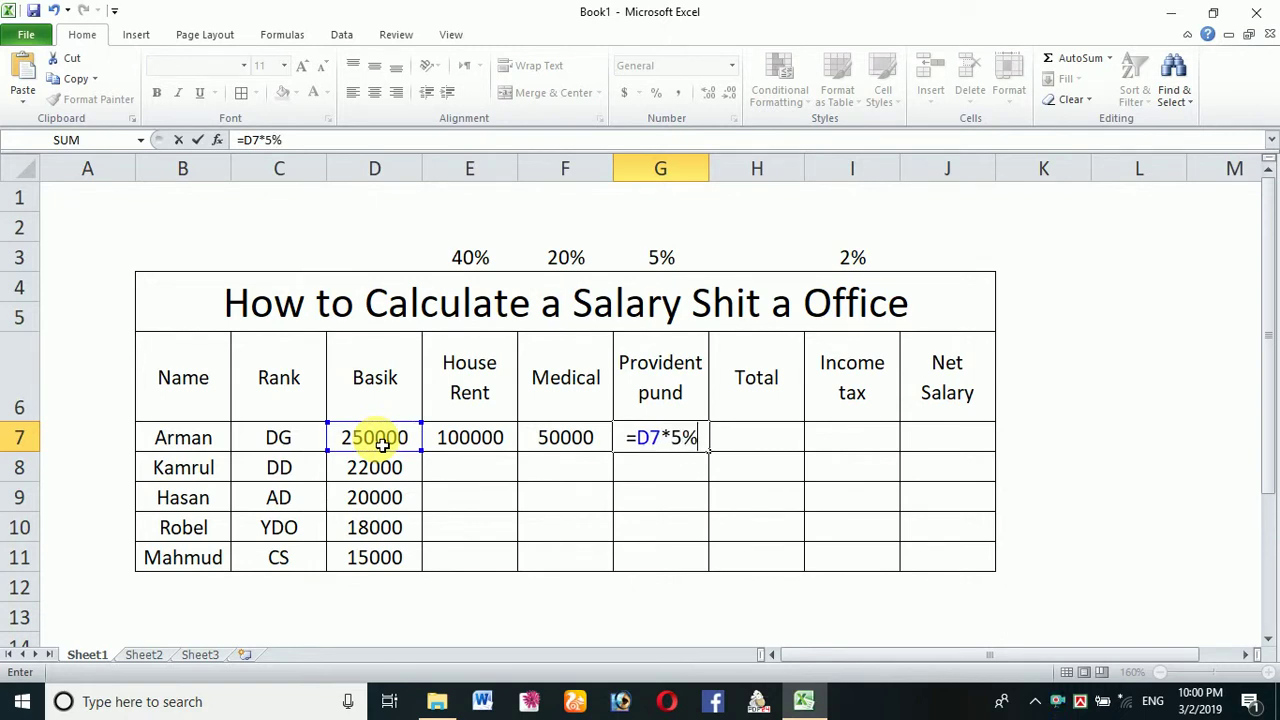
key(Return)
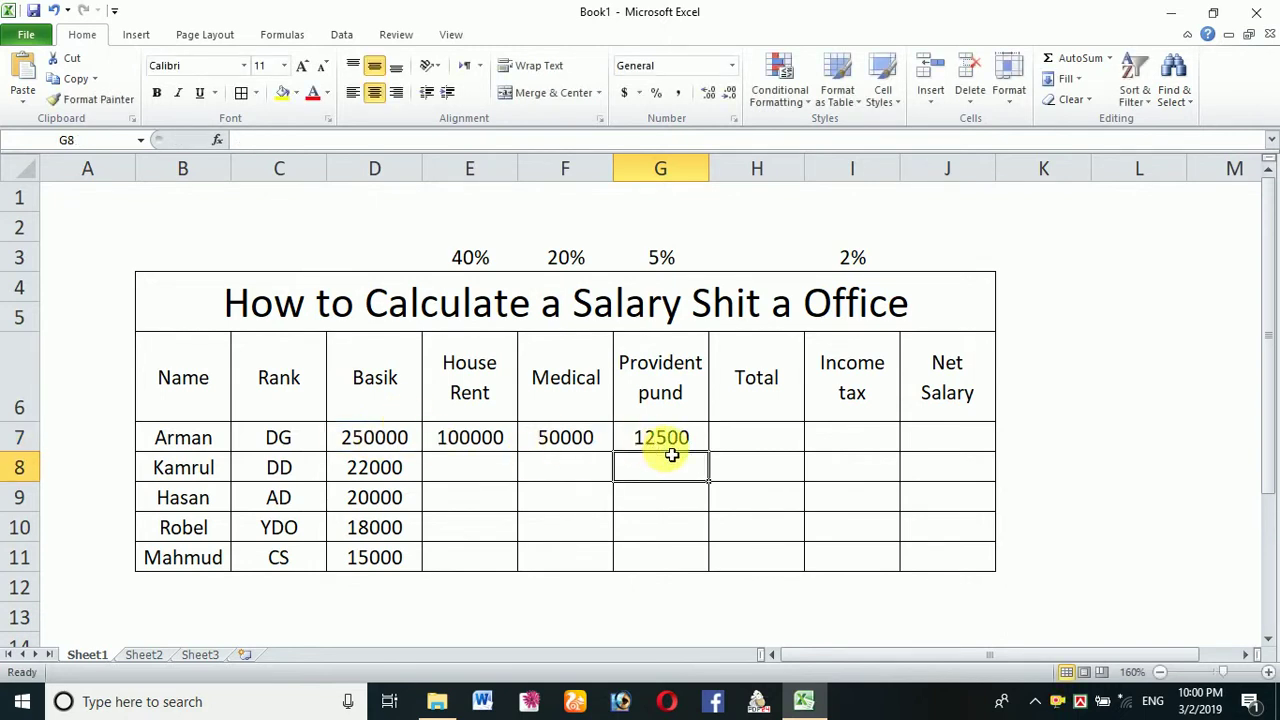
click(766, 445)
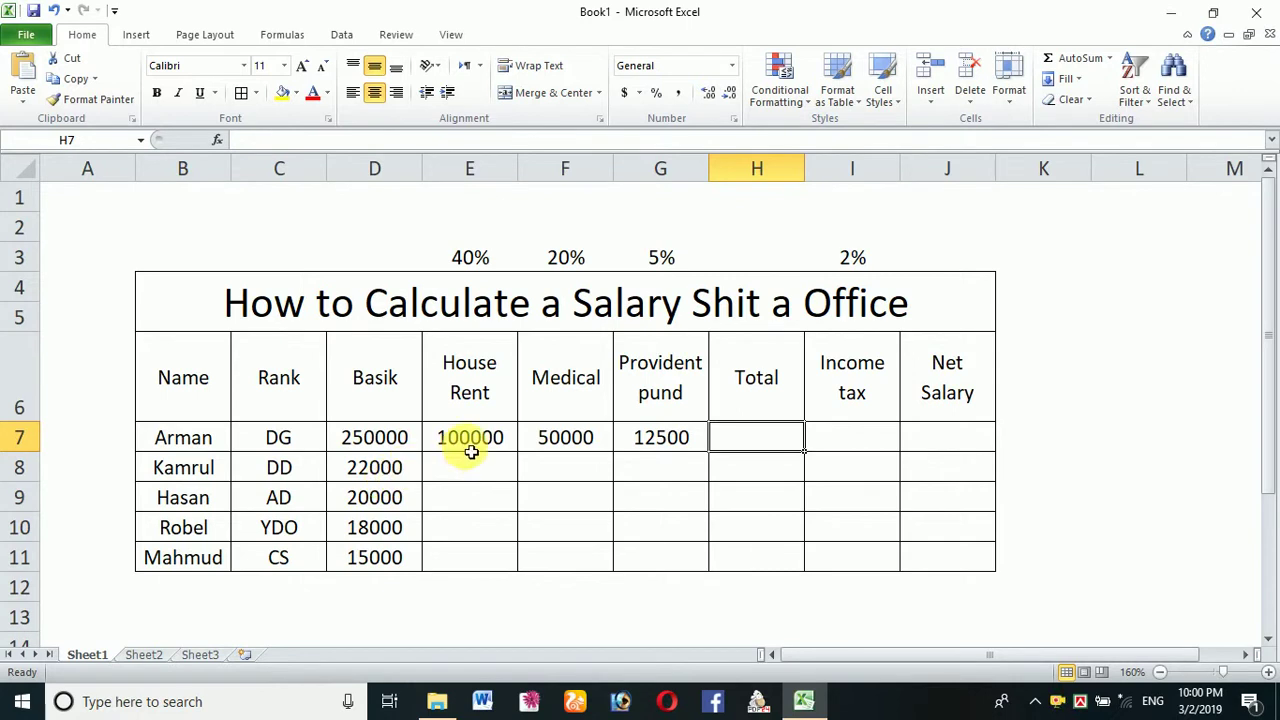
click(374, 447)
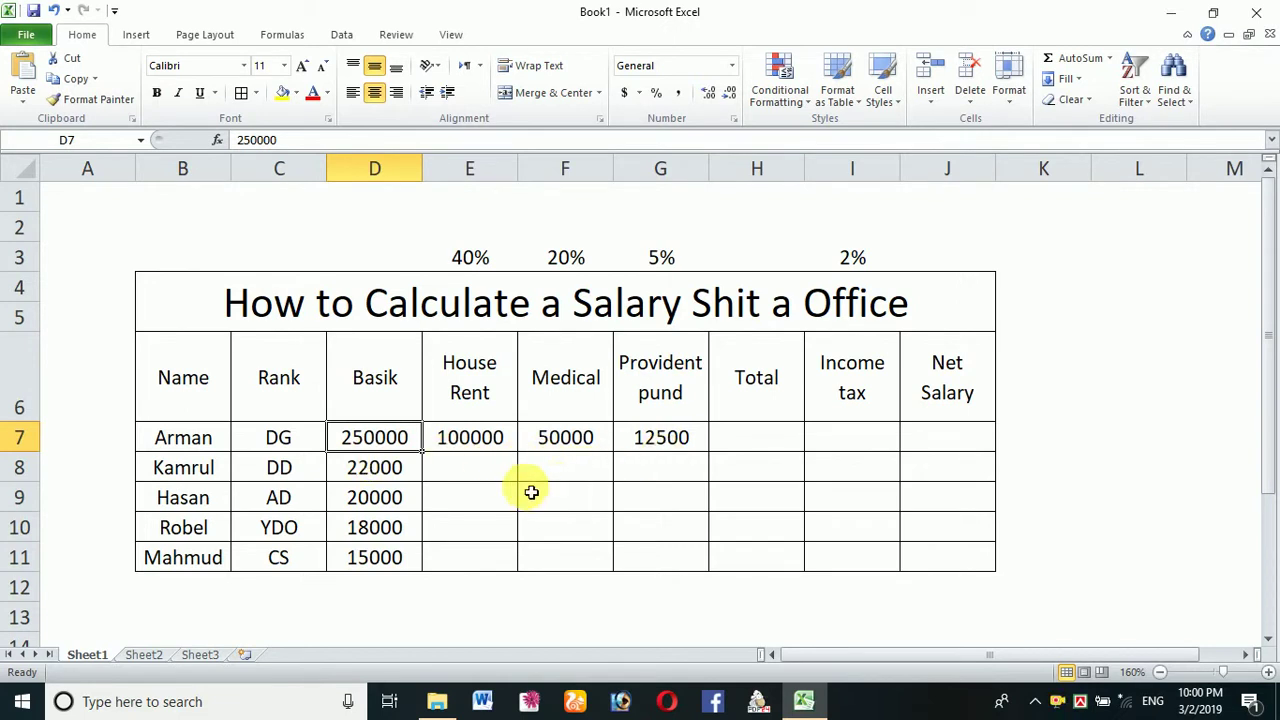
Select Arman's amounts D7:G7 and AutoSum them into H7 for a 412500 Total.
click(462, 596)
click(395, 441)
drag(395, 441, 585, 440)
click(749, 443)
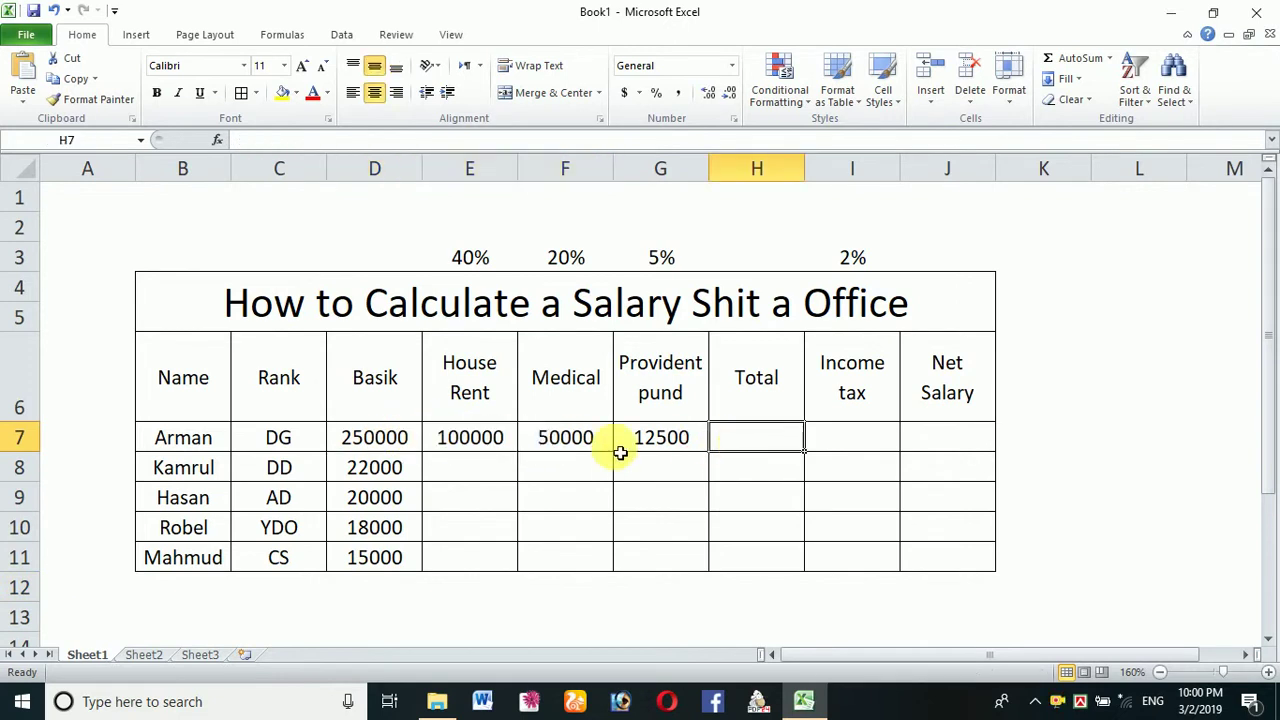
click(470, 440)
drag(371, 443, 648, 450)
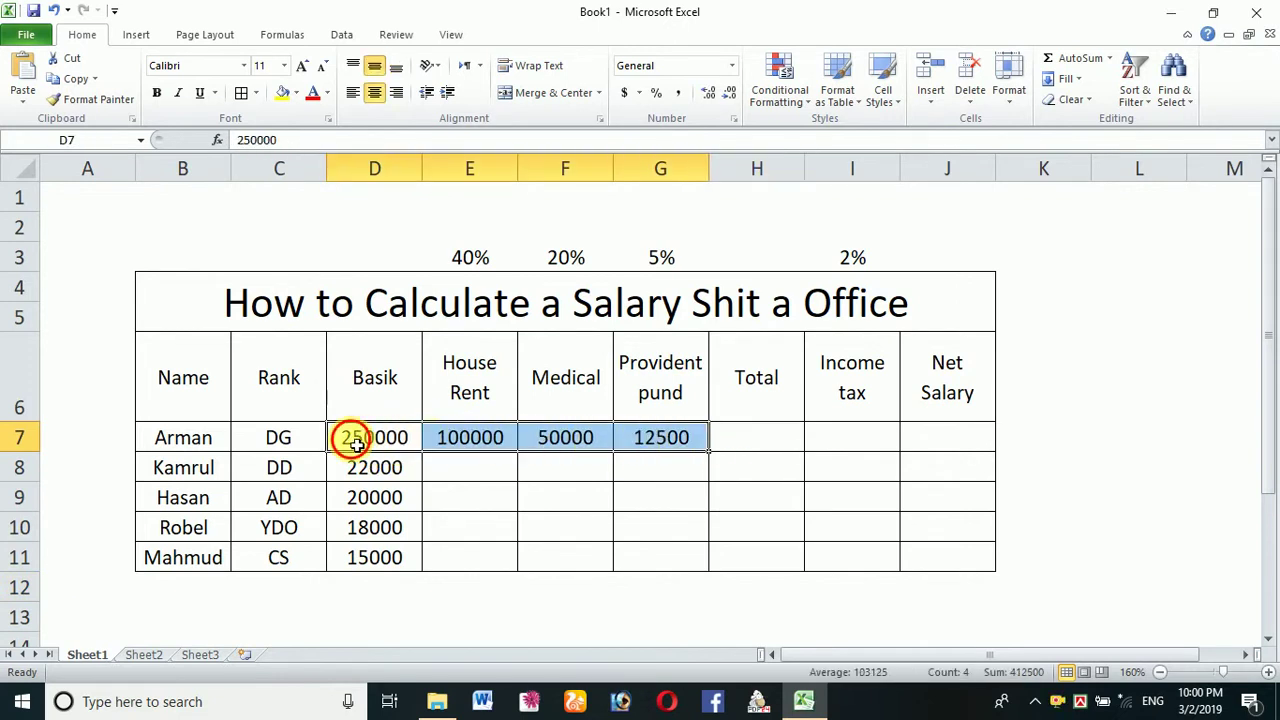
drag(345, 437, 760, 441)
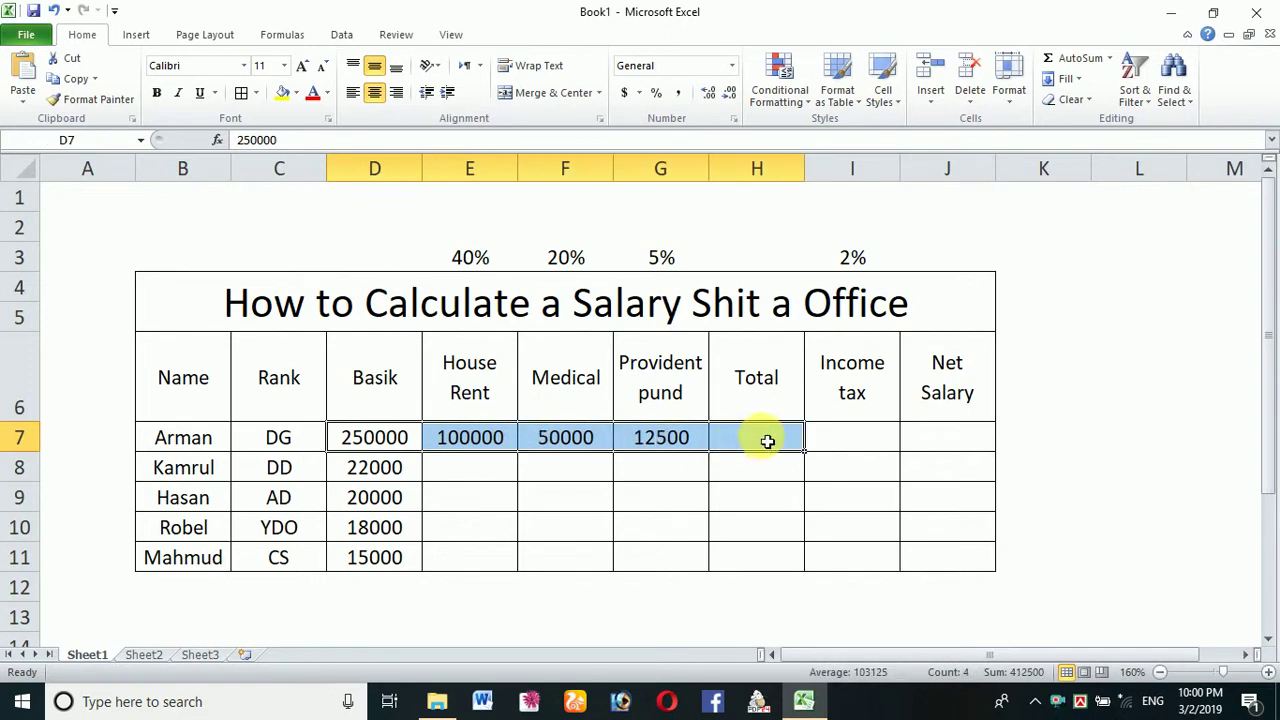
click(1108, 60)
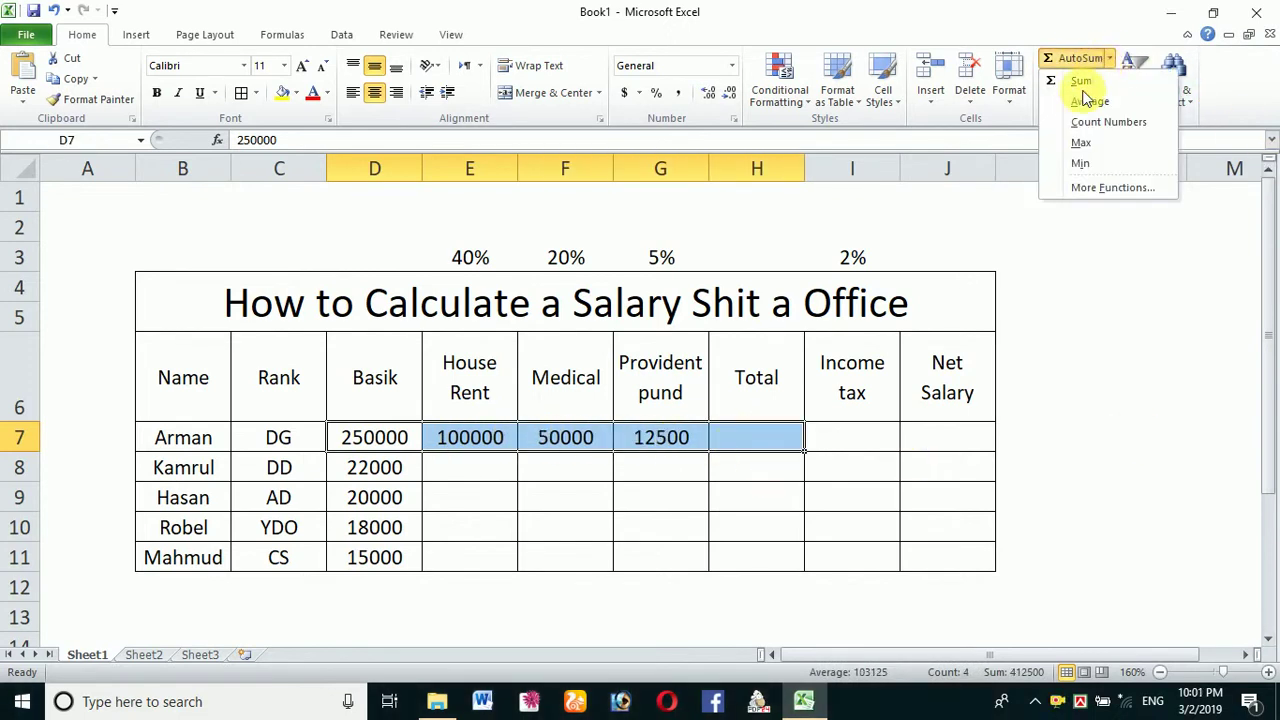
click(1081, 81)
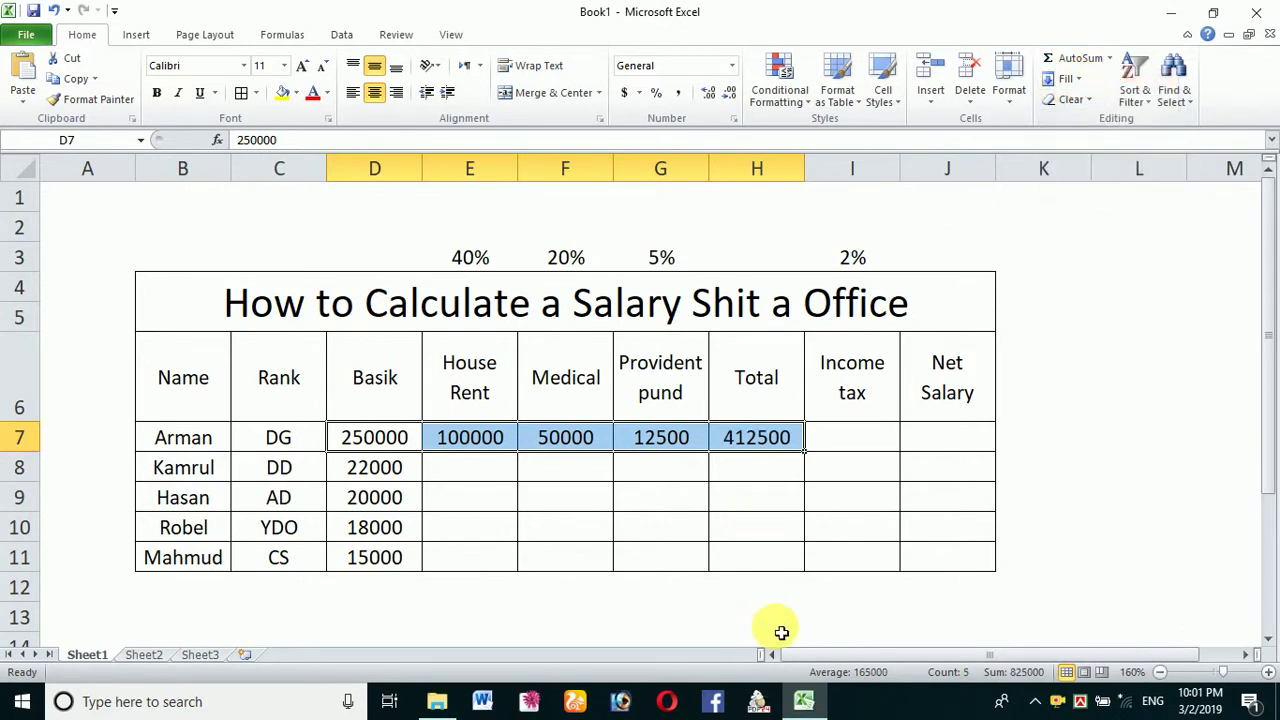
click(757, 612)
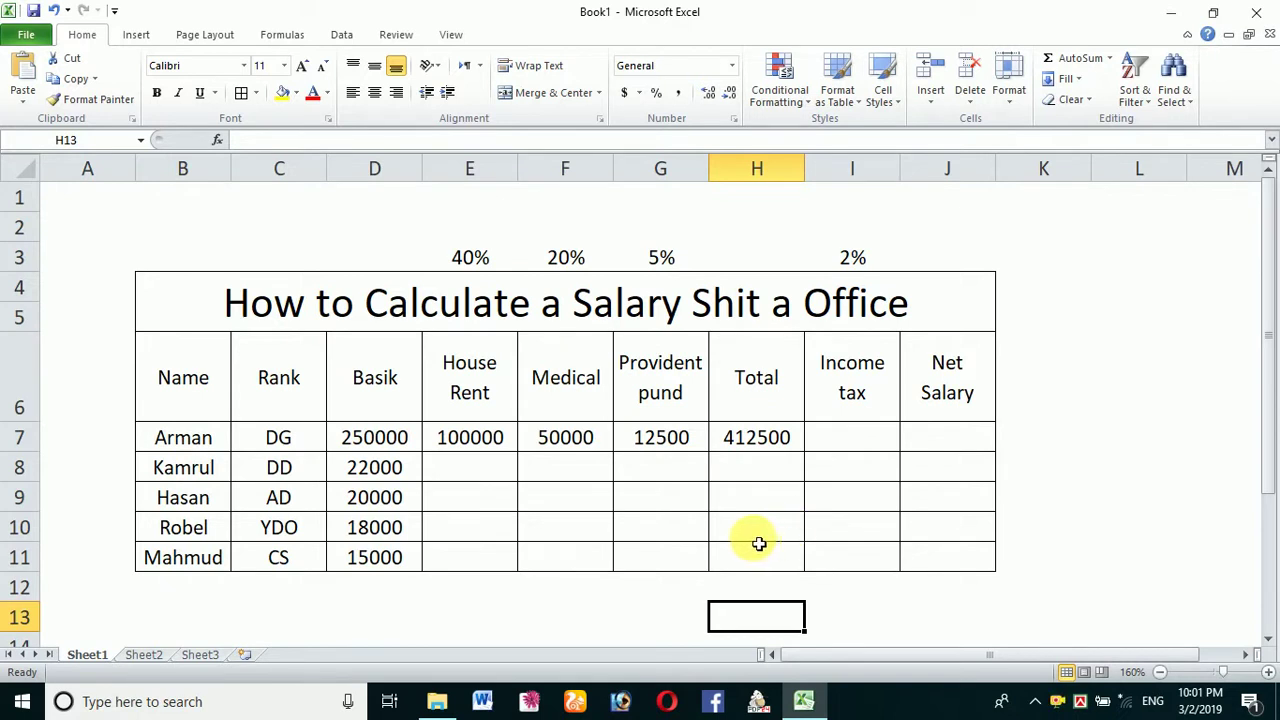
click(403, 447)
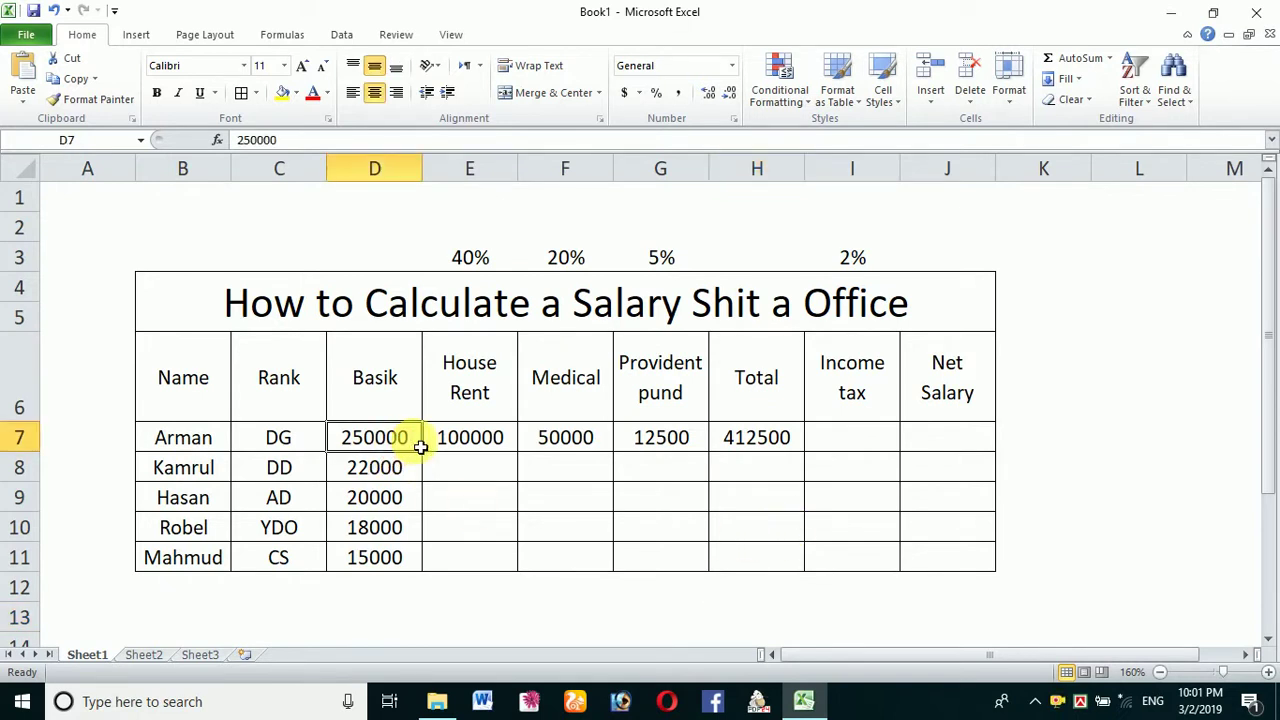
double_click(405, 445)
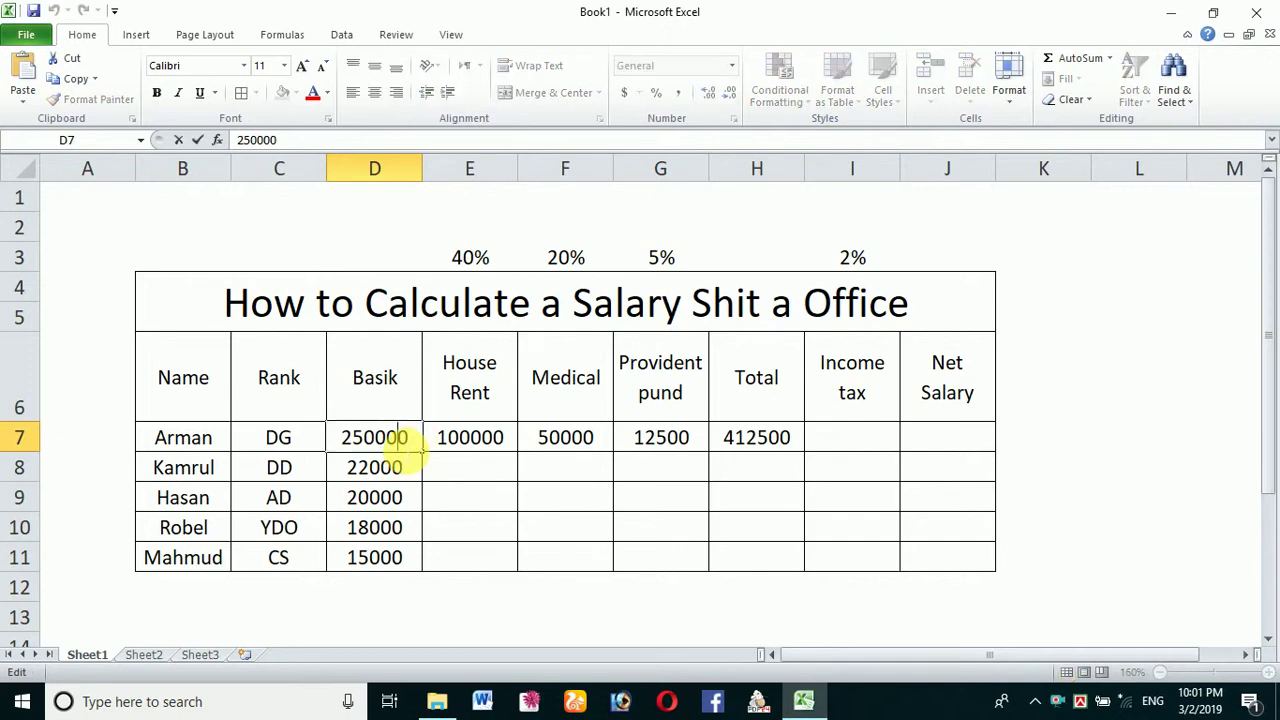
key(BackSpace)
key(Return)
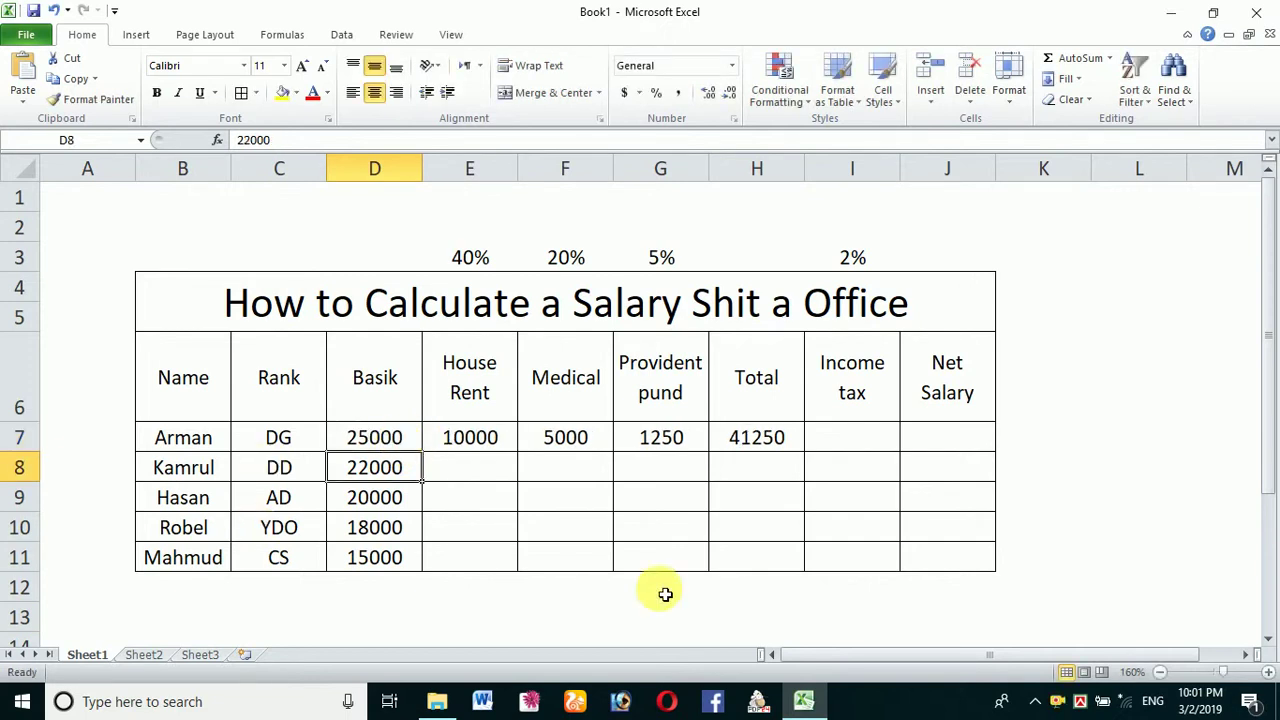
click(855, 445)
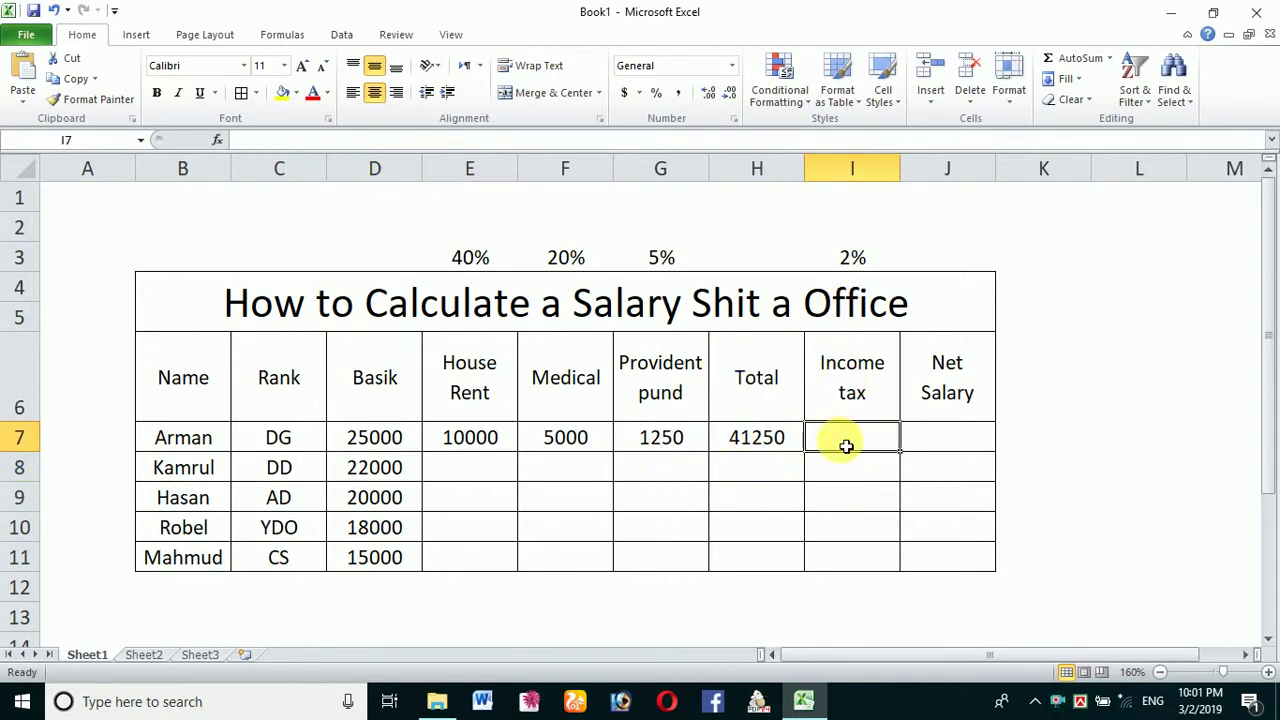
Enter =H7*2% in I7 for Arman's Income tax of 825.
text(=)
click(766, 450)
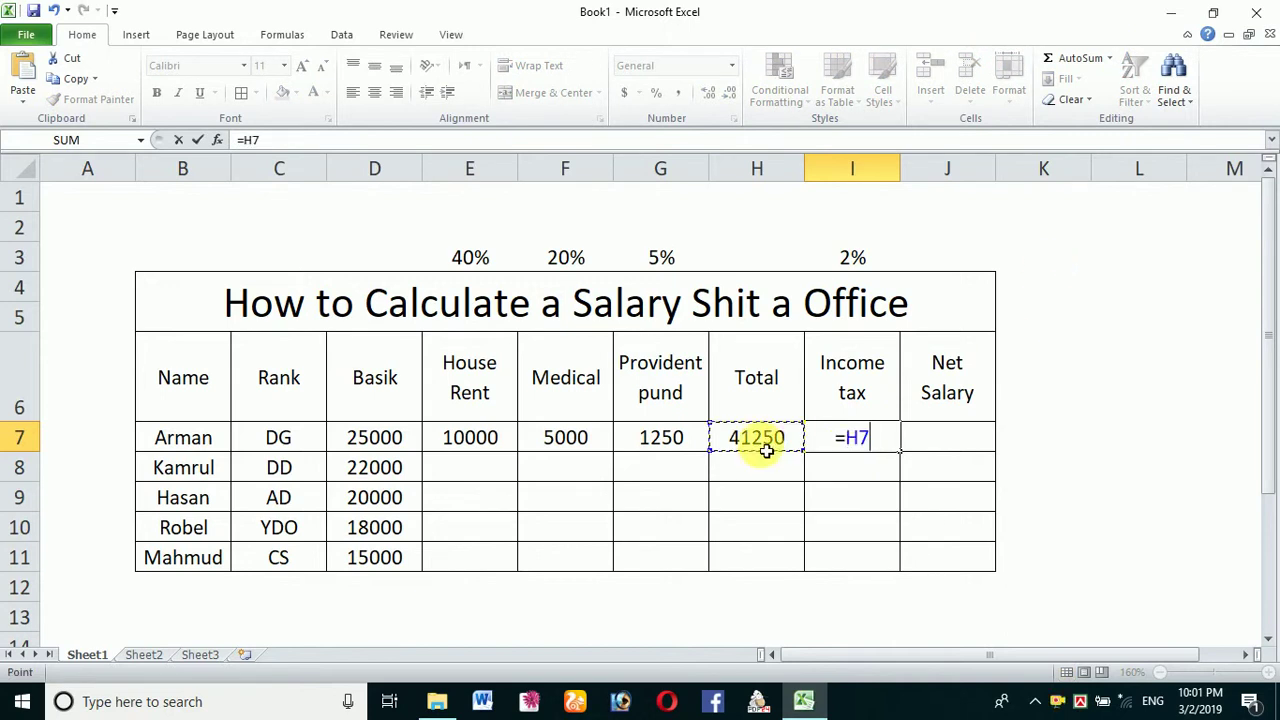
text(*)
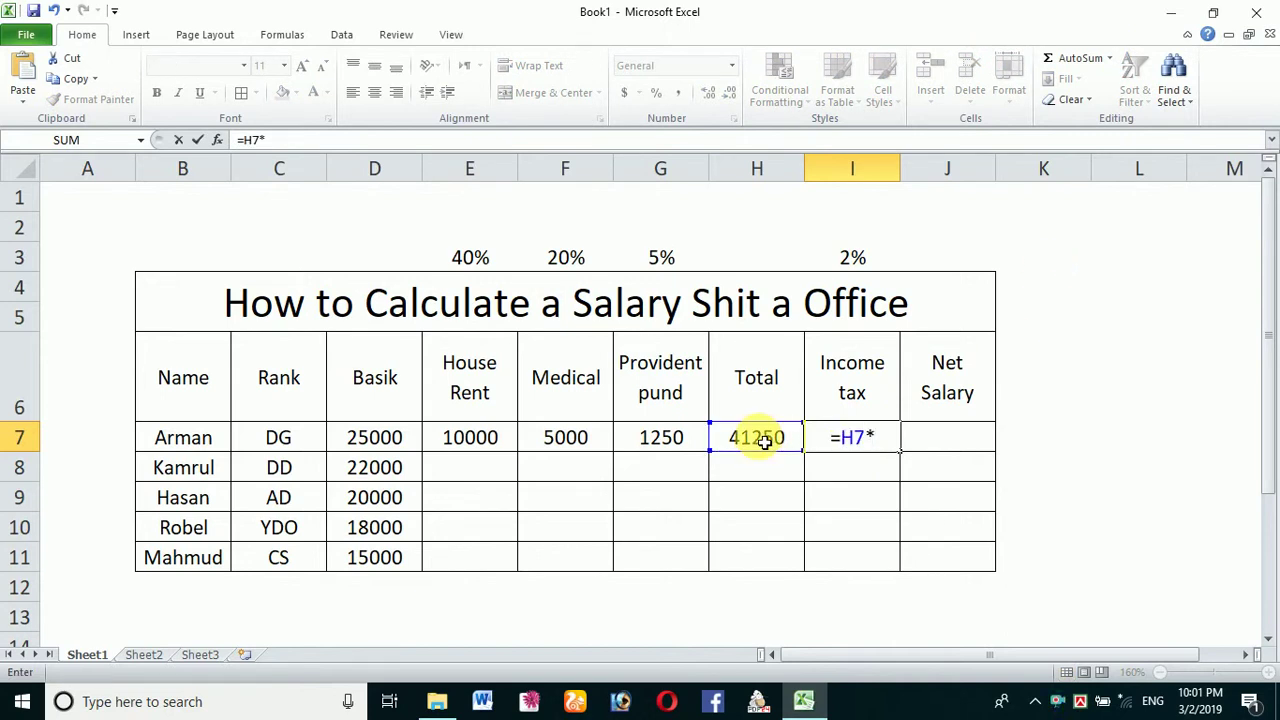
text(2)
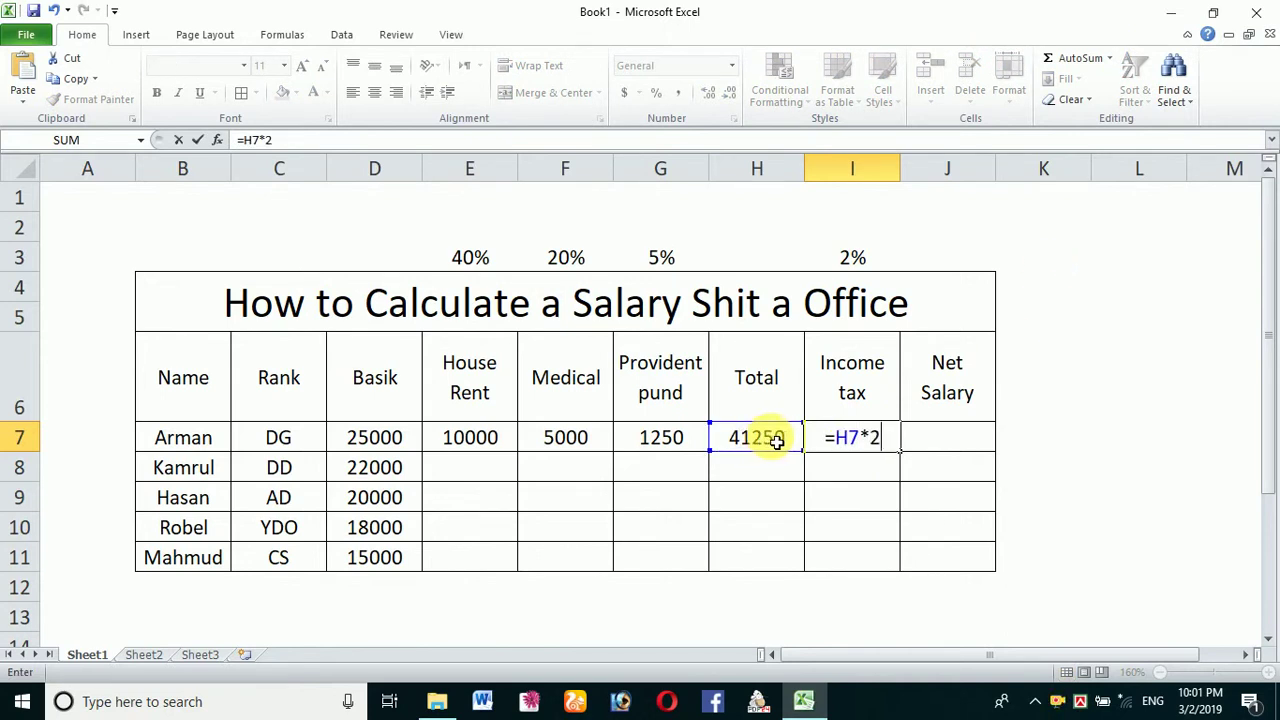
text(%)
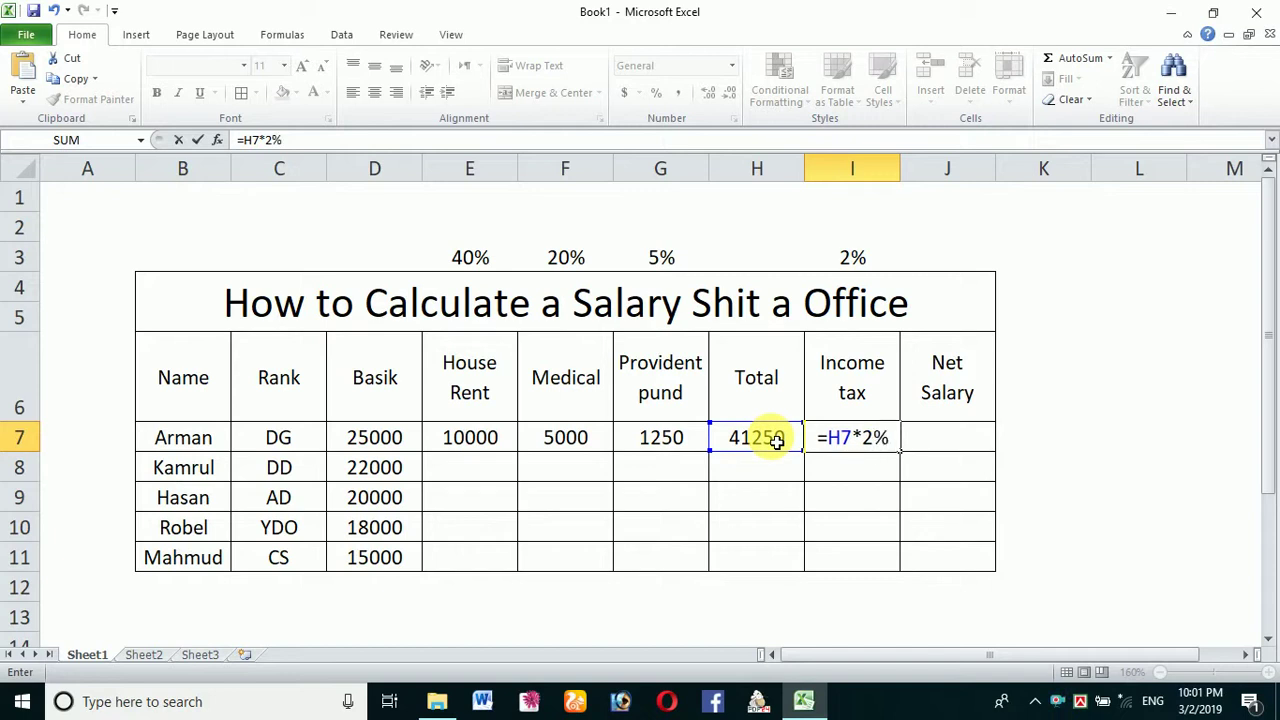
key(Return)
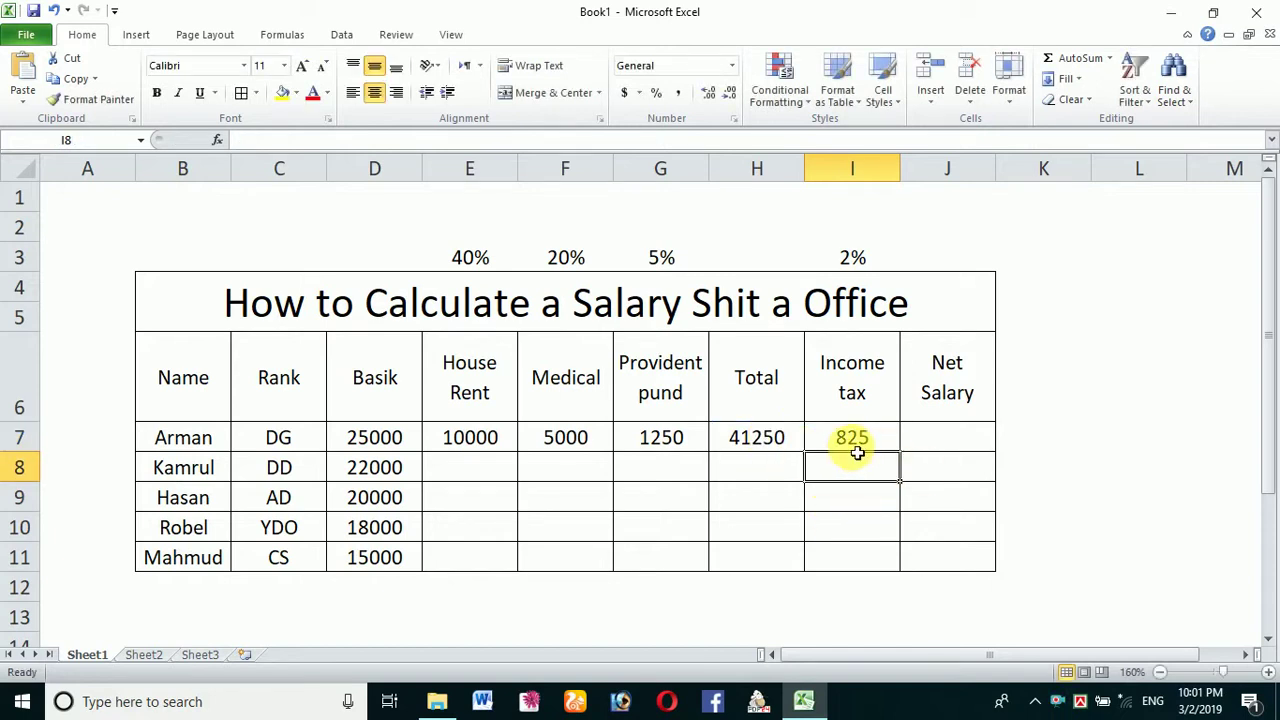
click(940, 440)
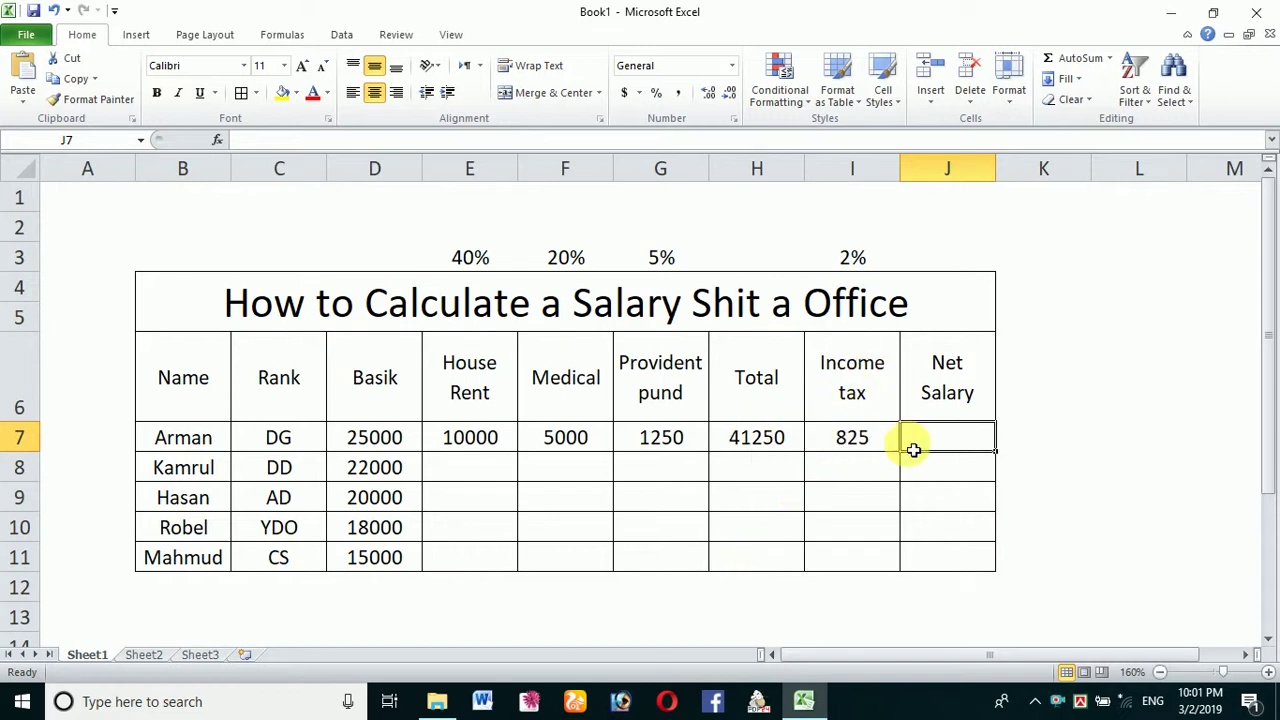
Enter =H7-I7-G7 in J7 so Arman's Net Salary reads 39175.
text(=)
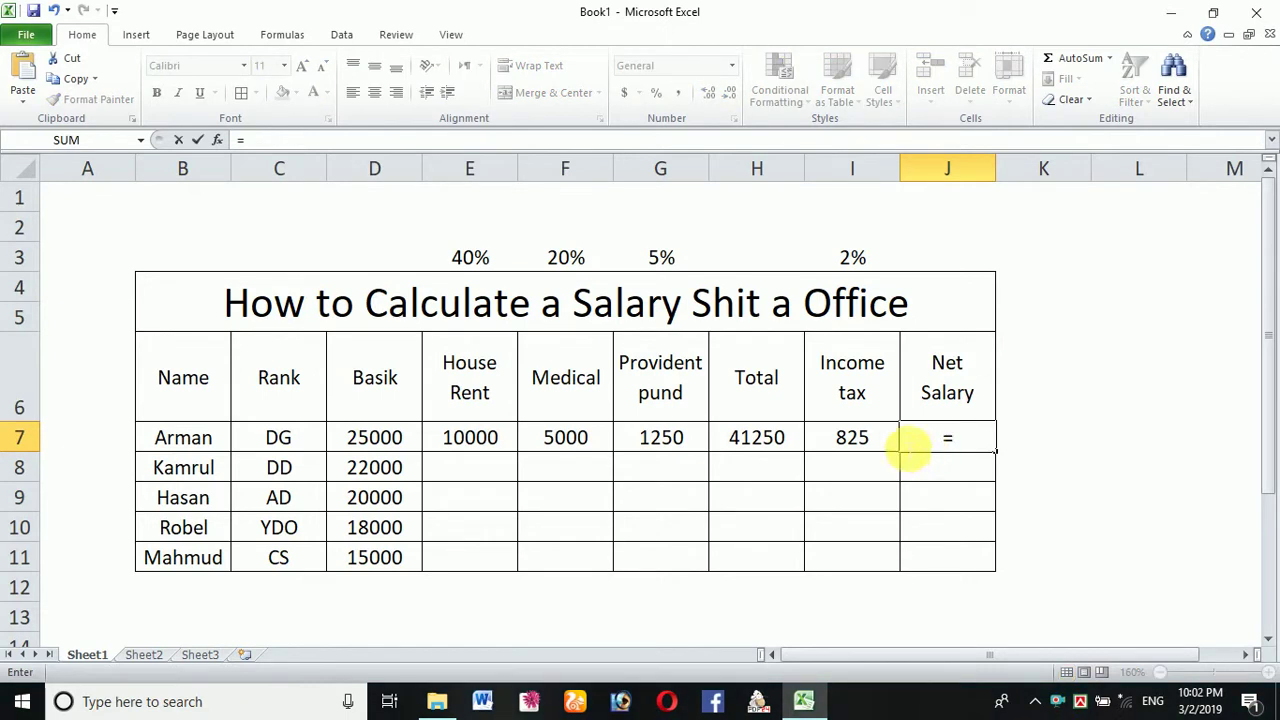
click(760, 438)
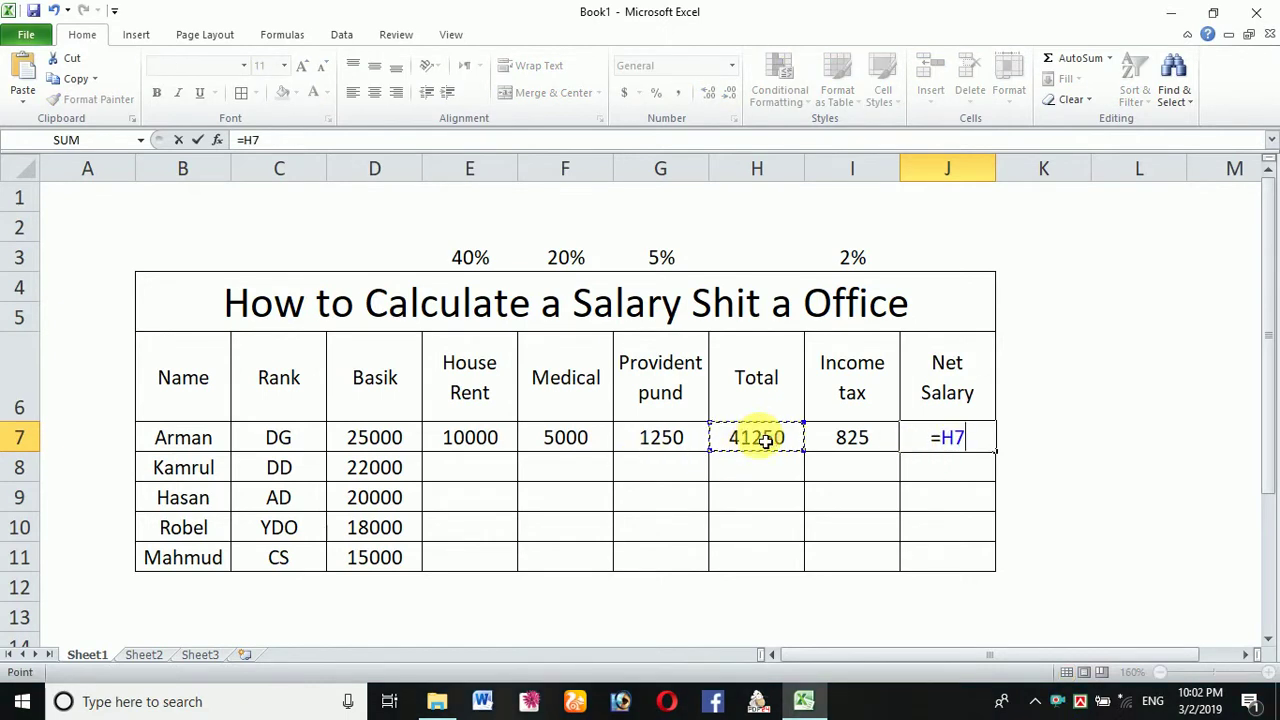
text(-)
click(852, 437)
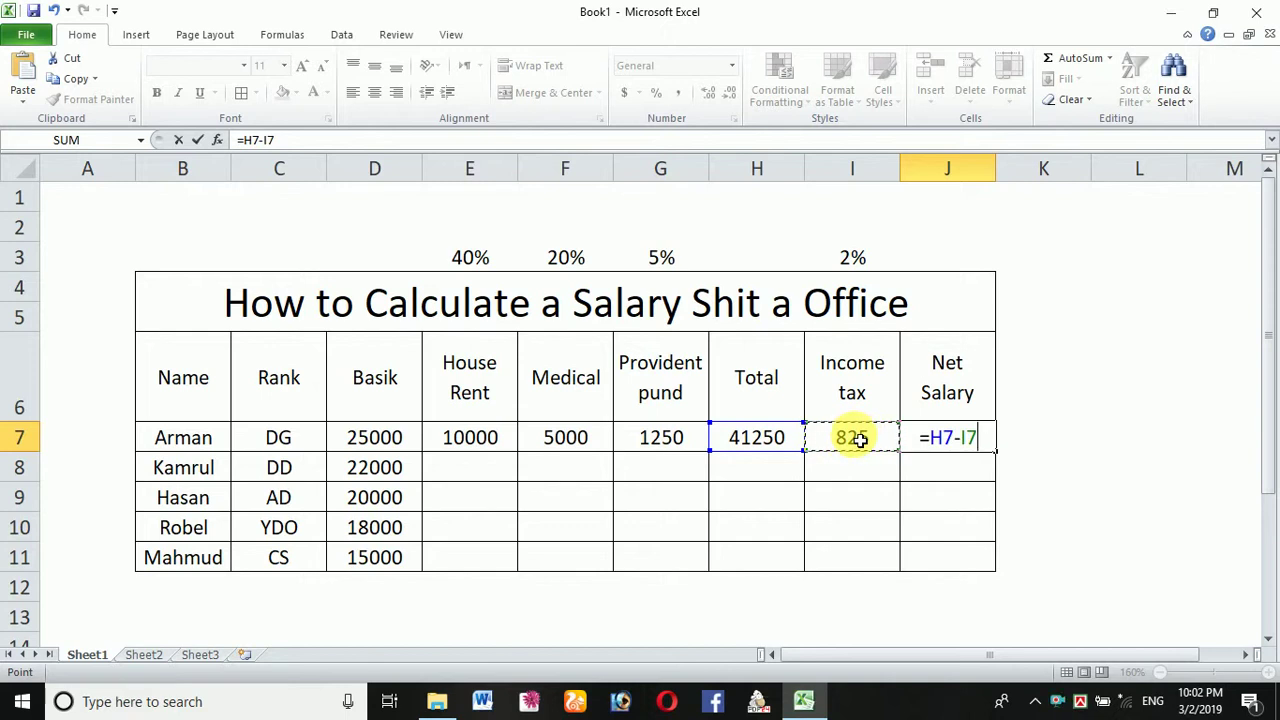
text(-)
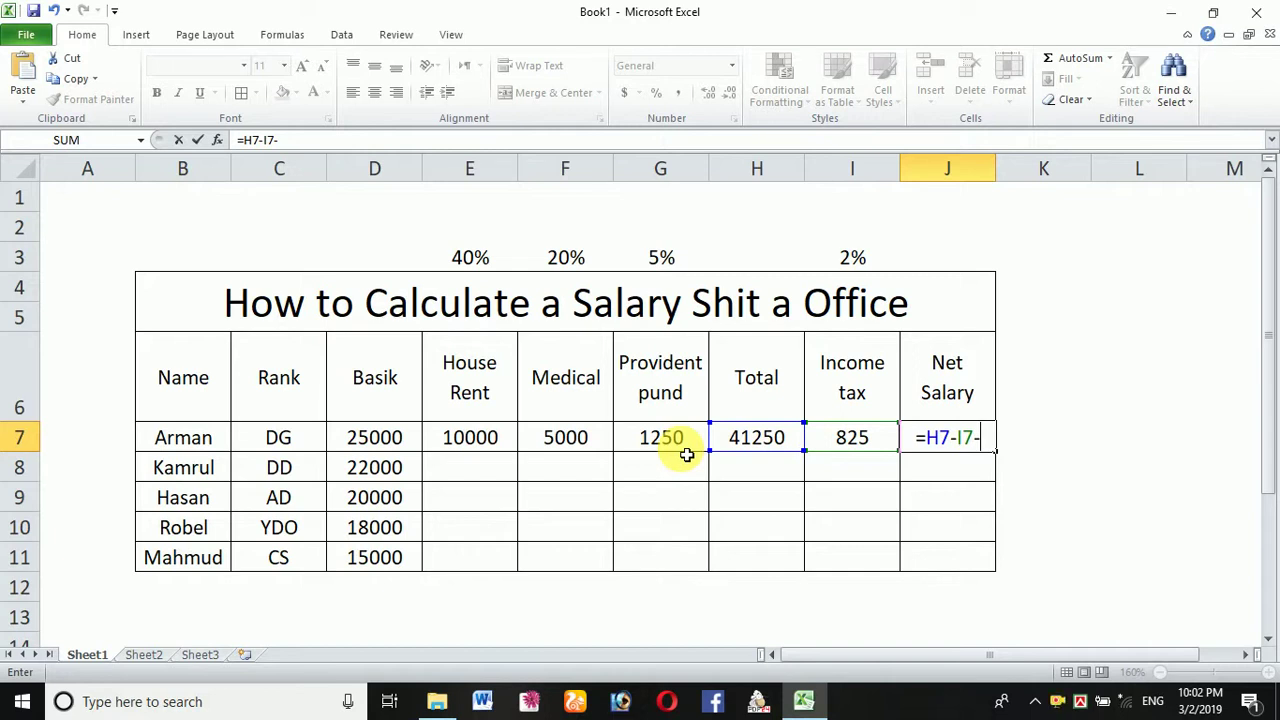
click(663, 436)
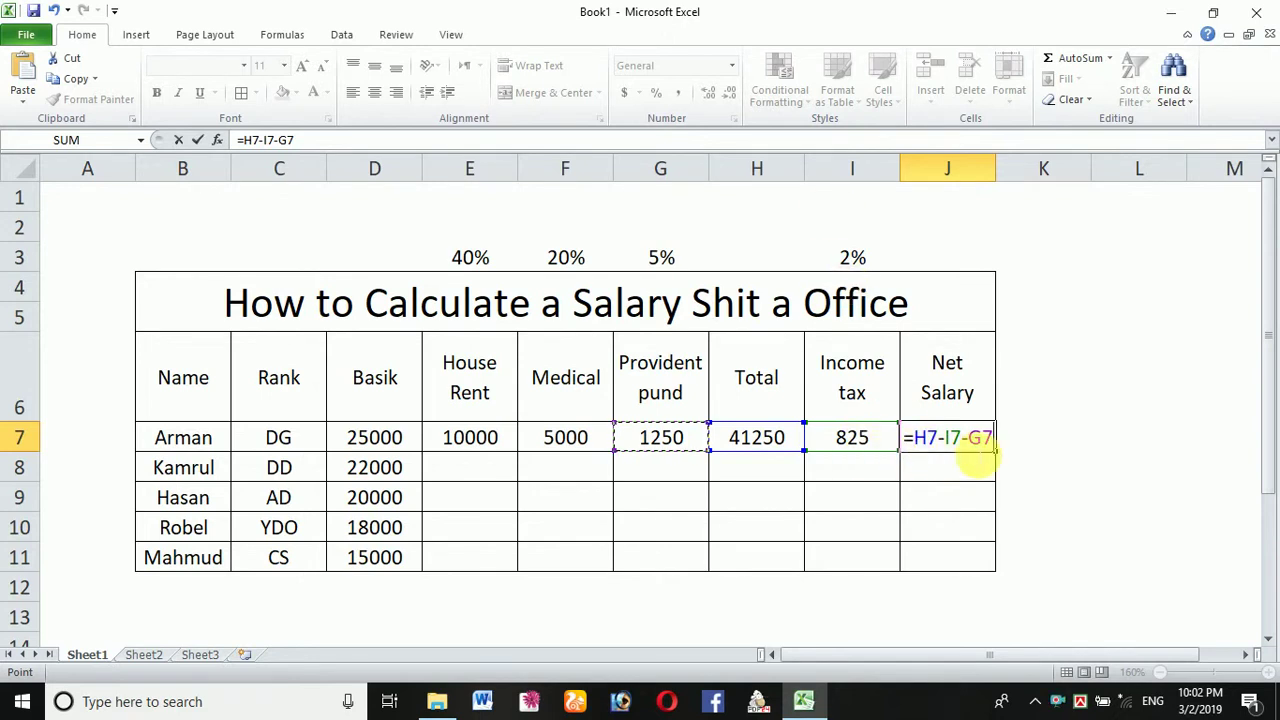
key(Return)
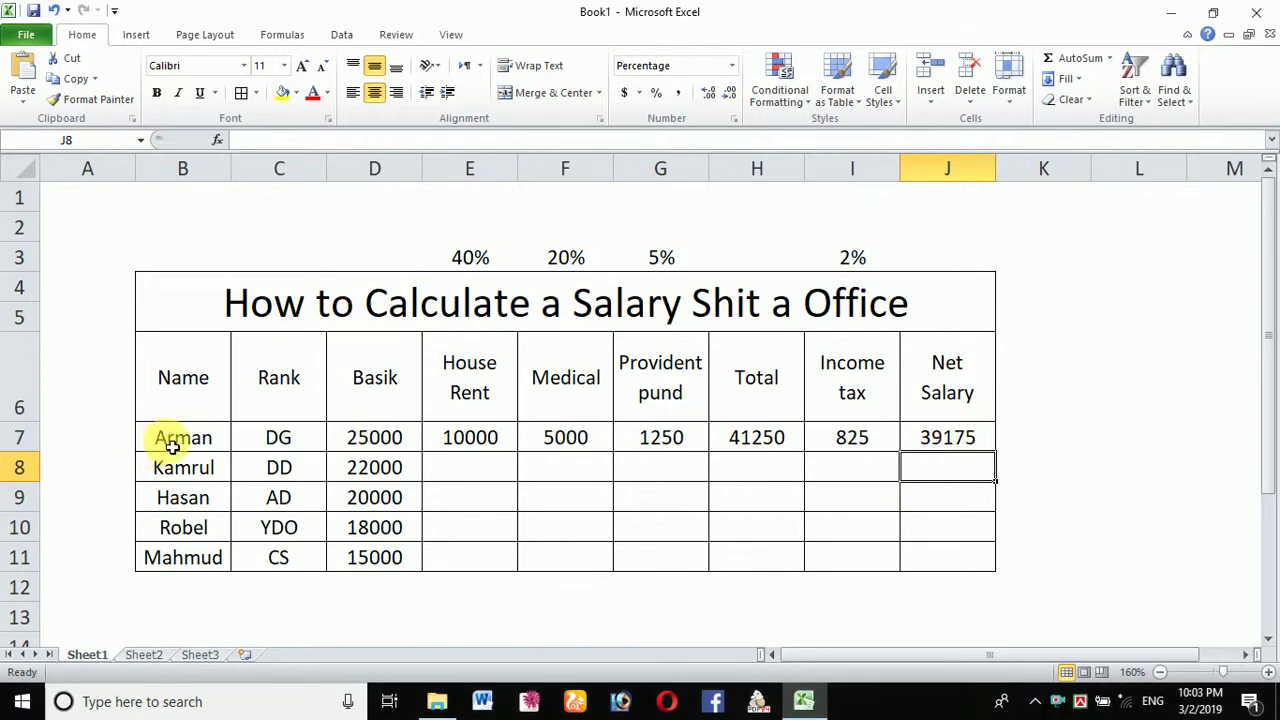
click(525, 620)
click(460, 470)
click(575, 470)
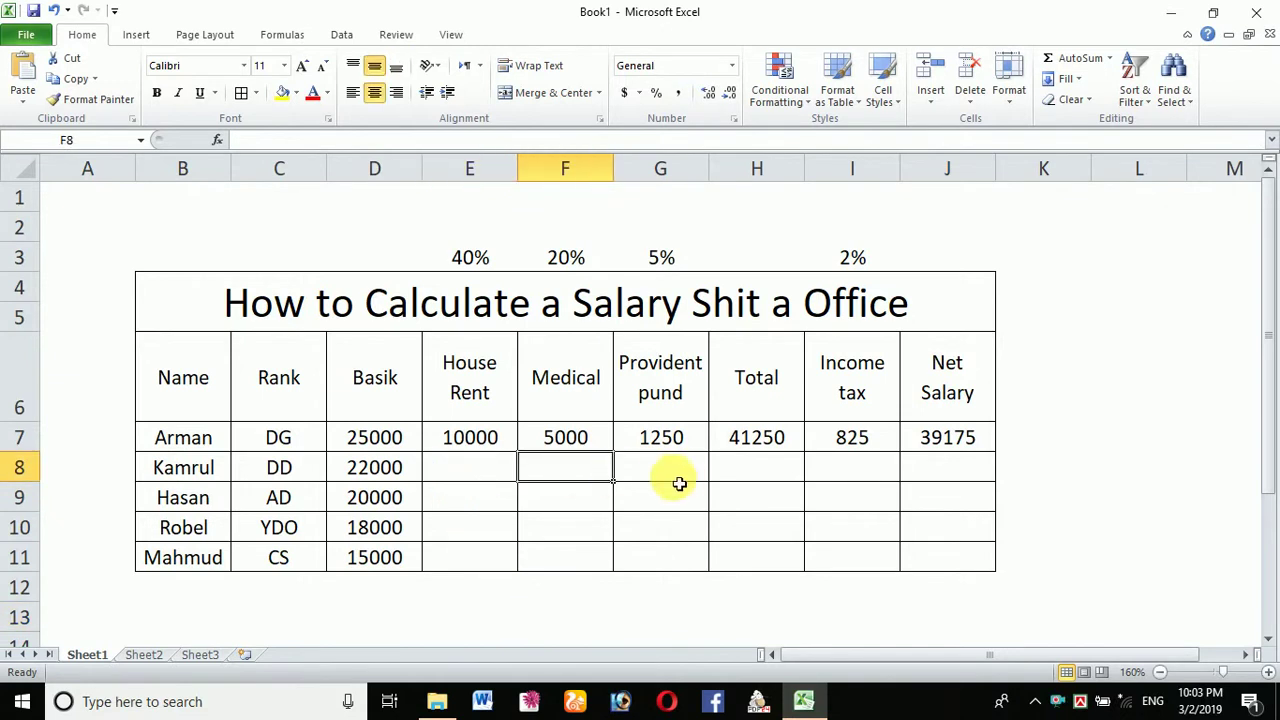
click(680, 475)
click(760, 472)
click(866, 472)
click(960, 474)
click(948, 522)
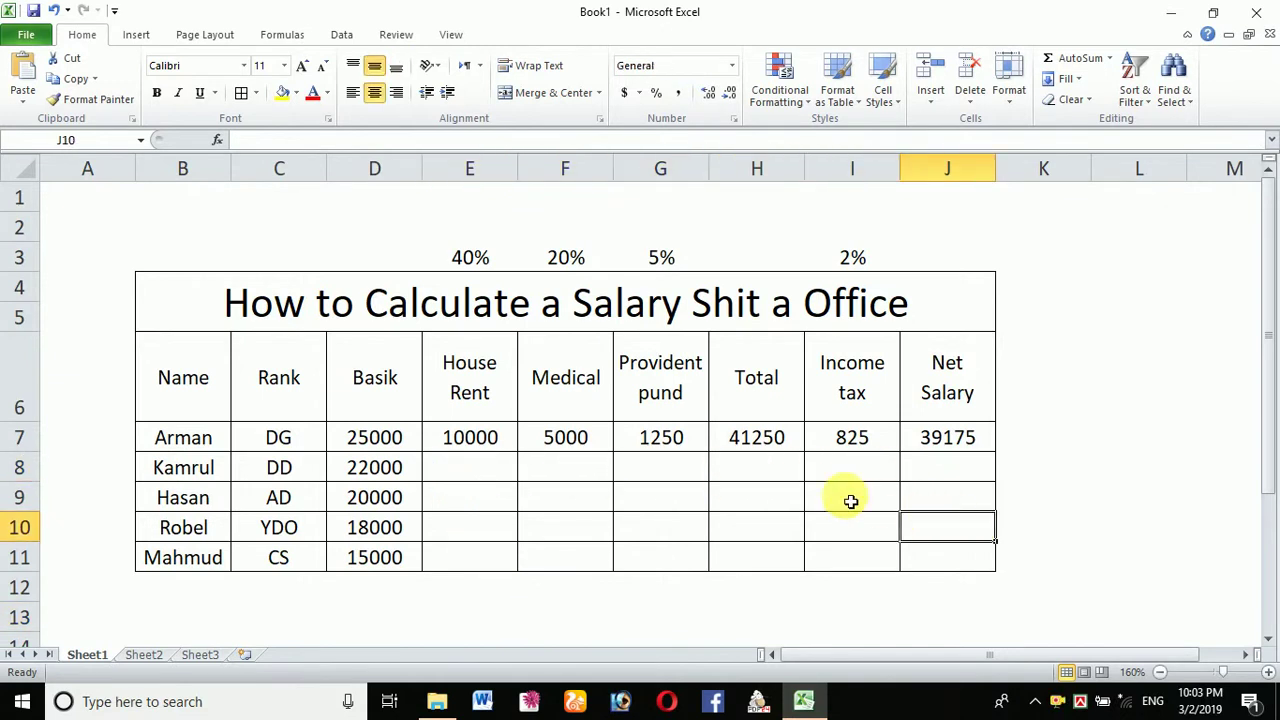
click(850, 501)
drag(617, 500, 518, 500)
click(555, 620)
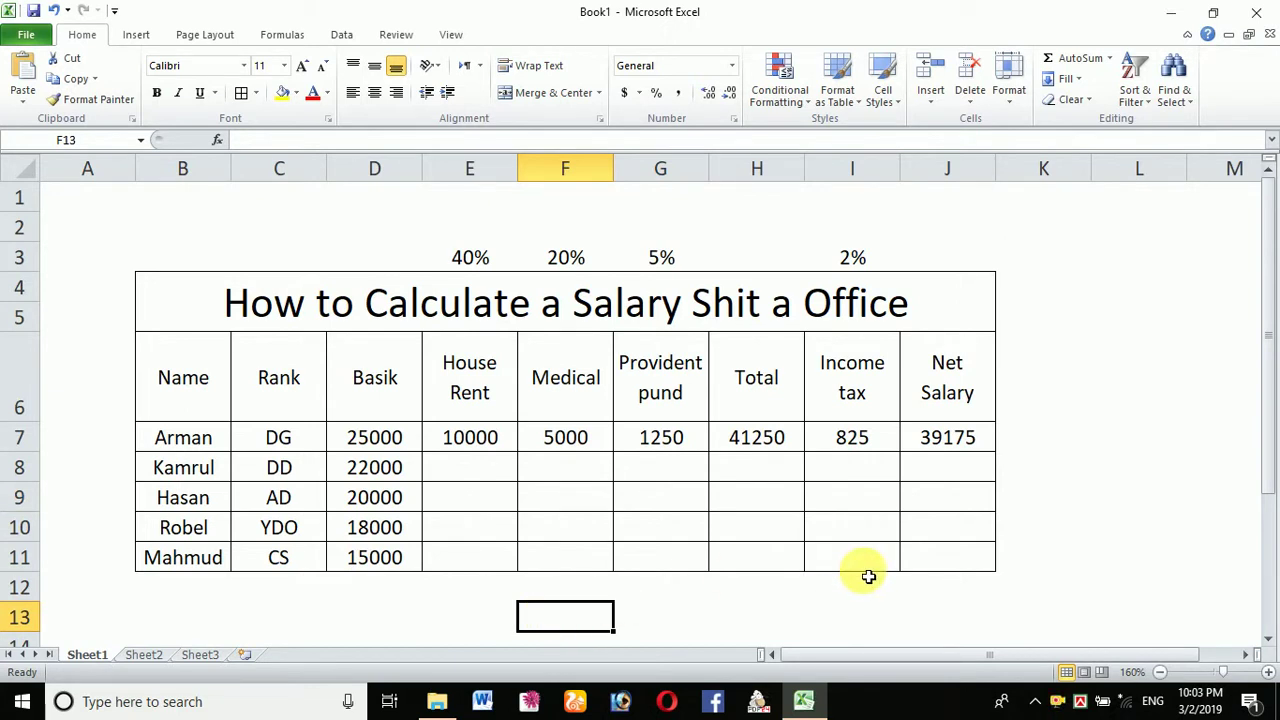
click(469, 444)
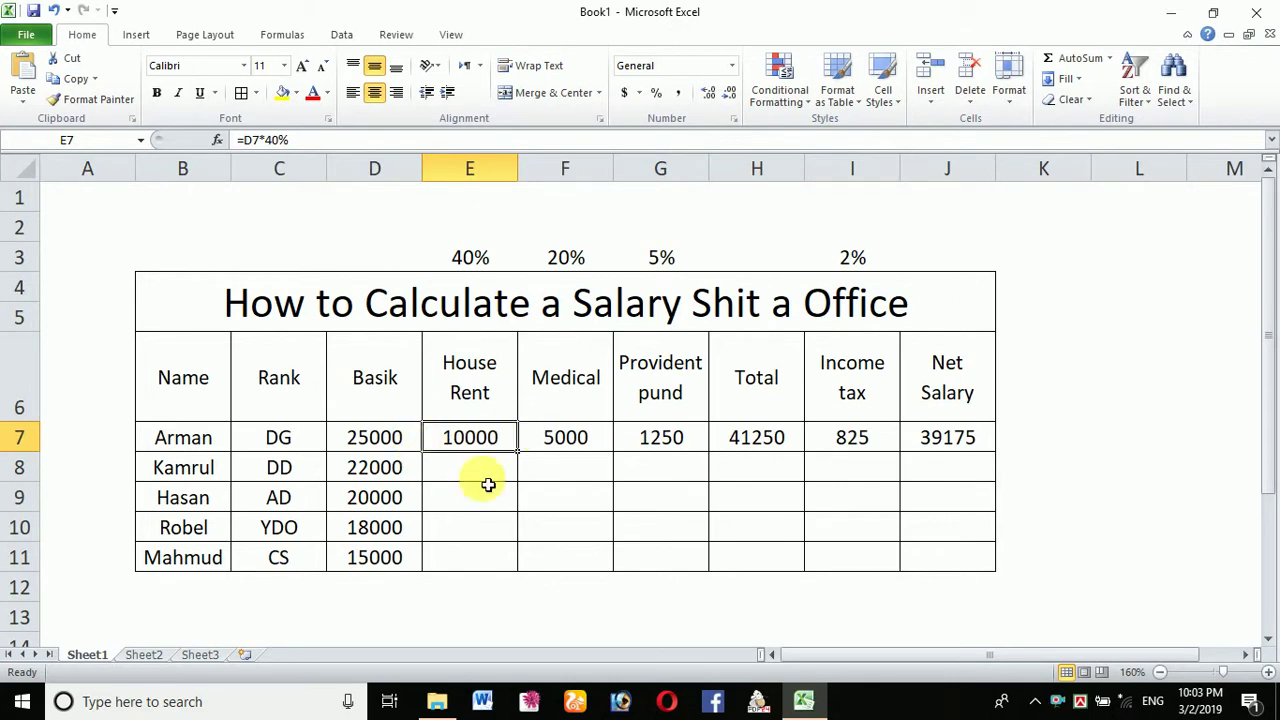
Zoom in and fill the House Rent, Medical and Provident pund formulas down to row 11.
click(1268, 672)
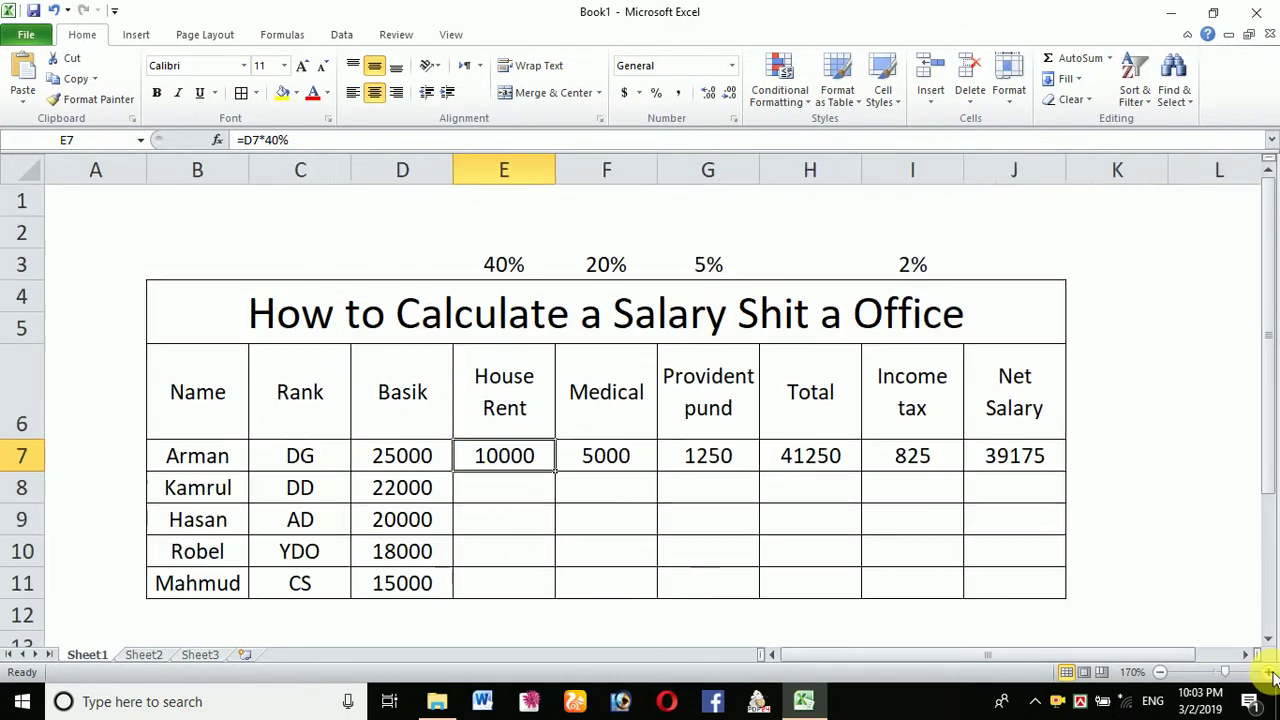
click(1268, 672)
click(1268, 672)
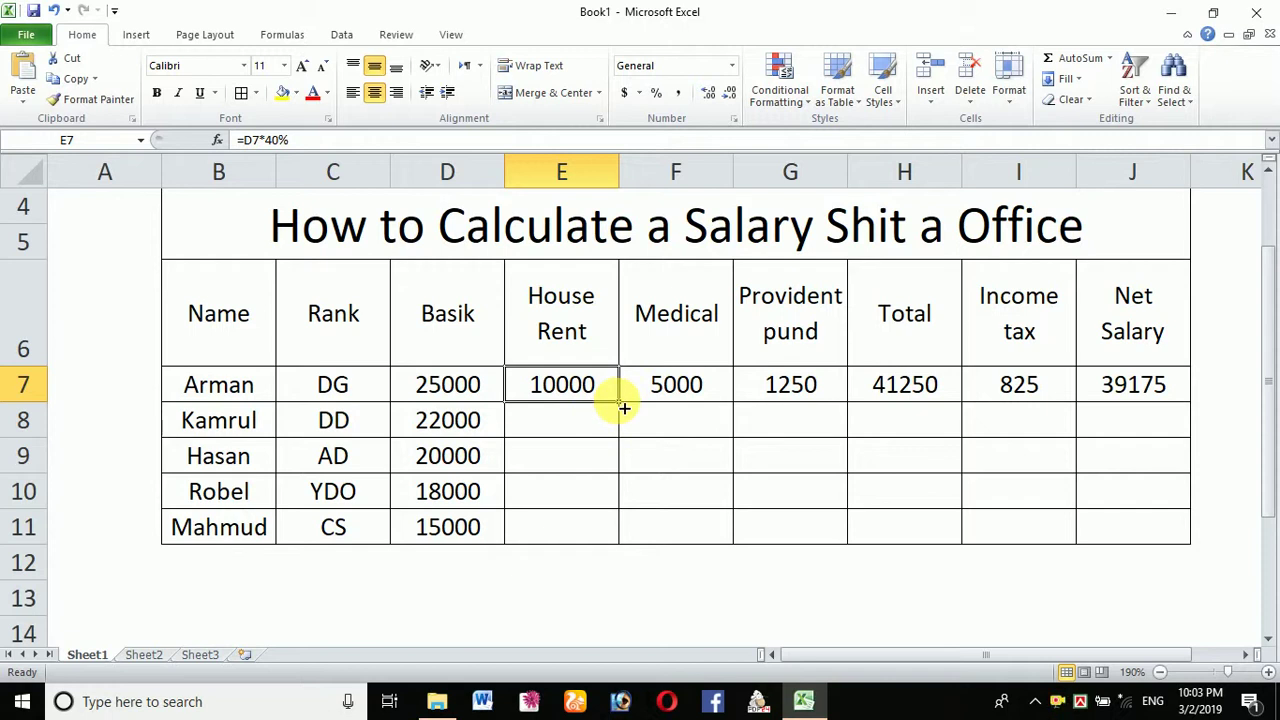
drag(623, 407, 621, 538)
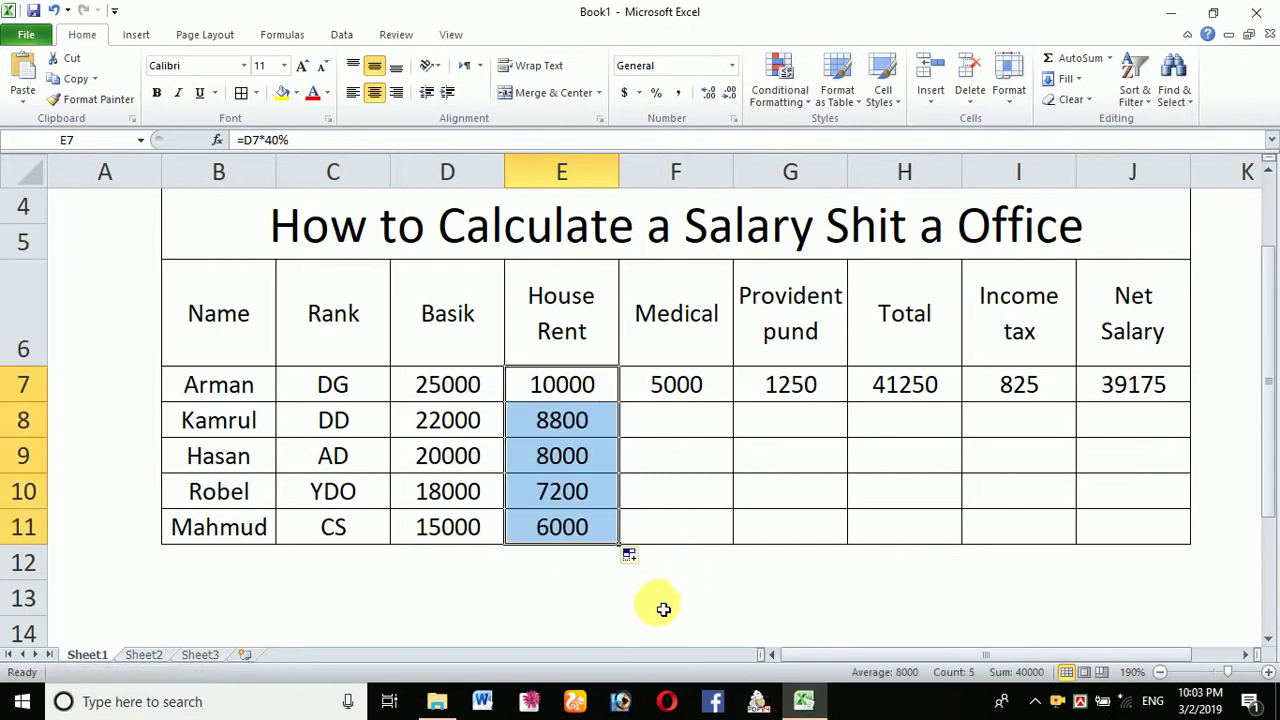
click(686, 391)
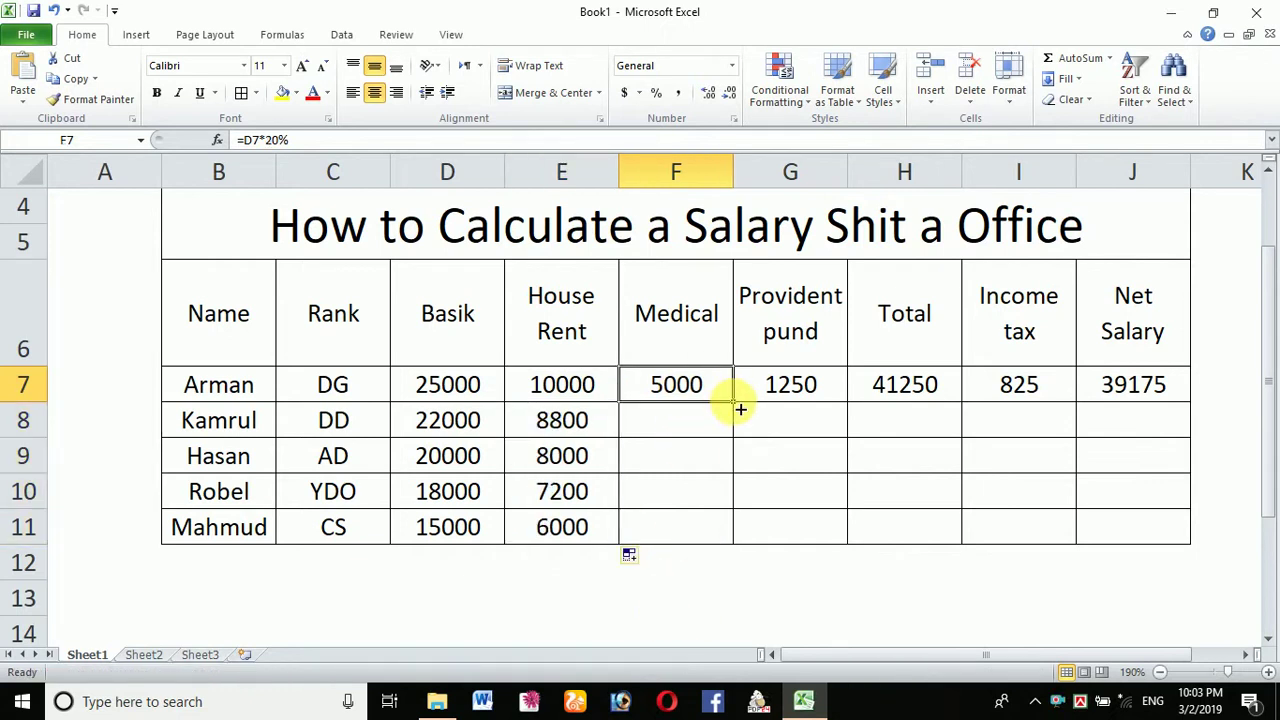
drag(733, 403, 733, 535)
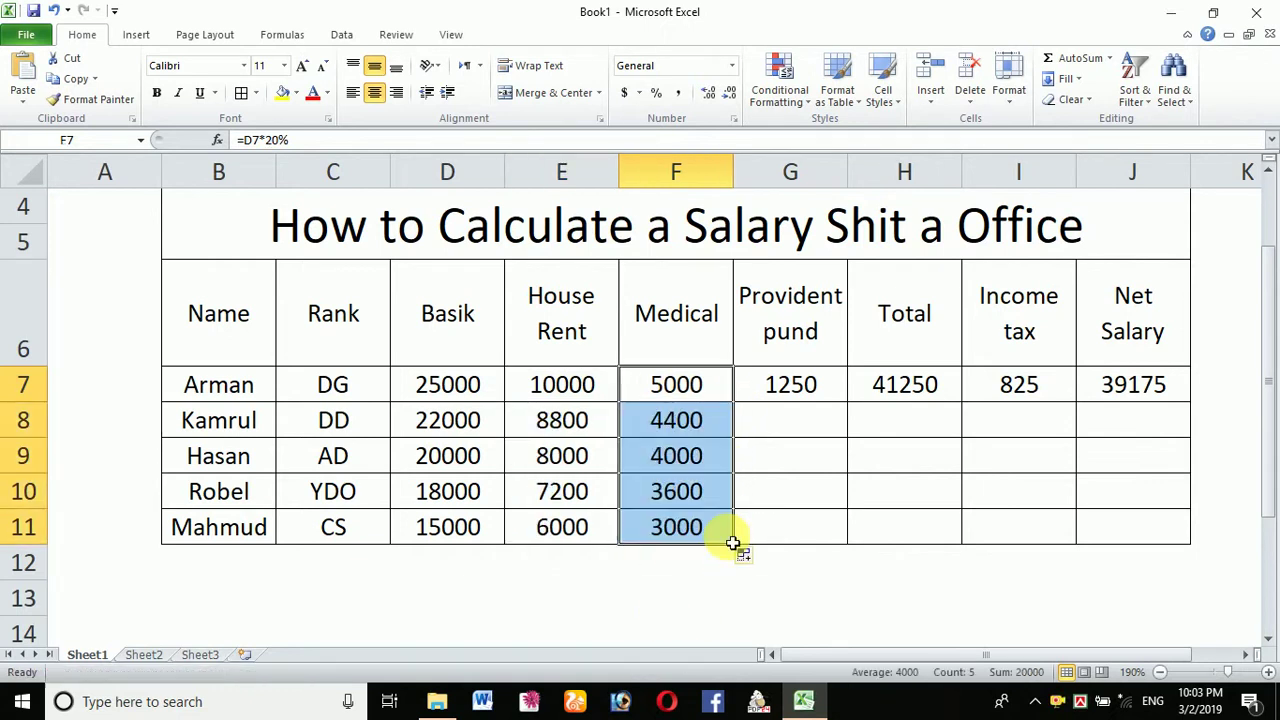
click(838, 390)
drag(850, 407, 856, 532)
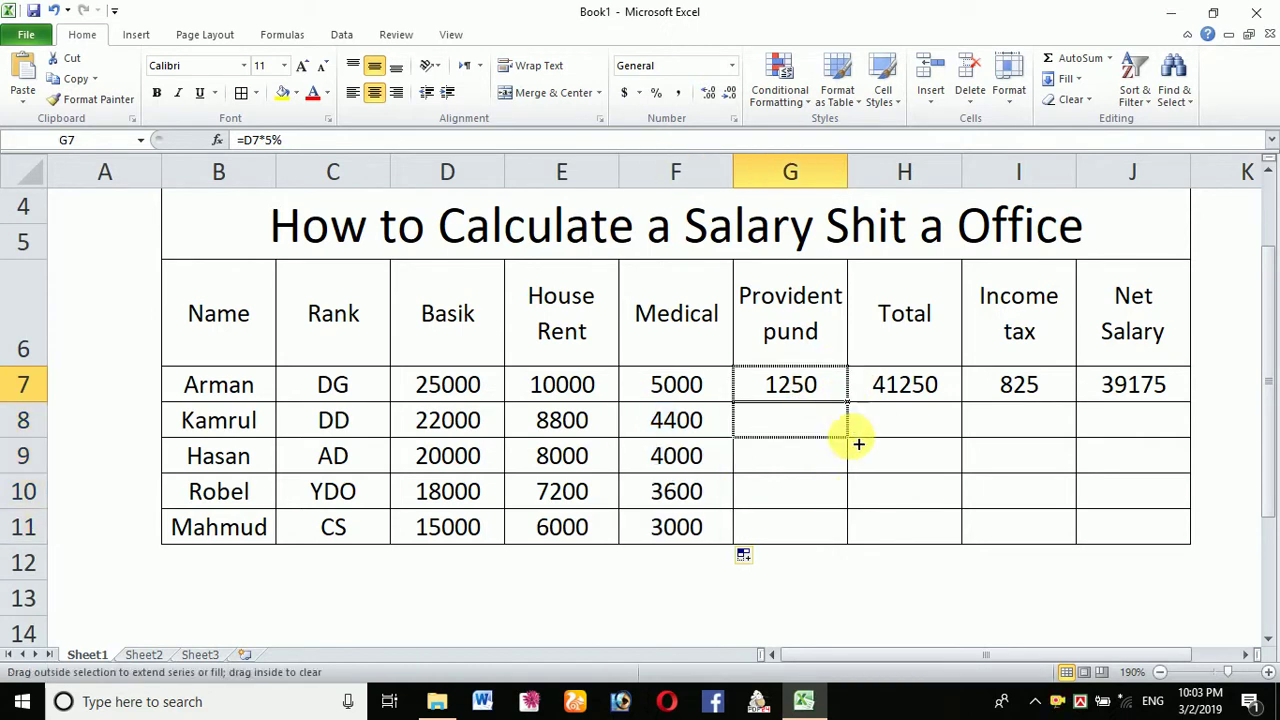
Fill the Total, Income tax and Net Salary formulas down to row 11, then zoom back out.
click(958, 390)
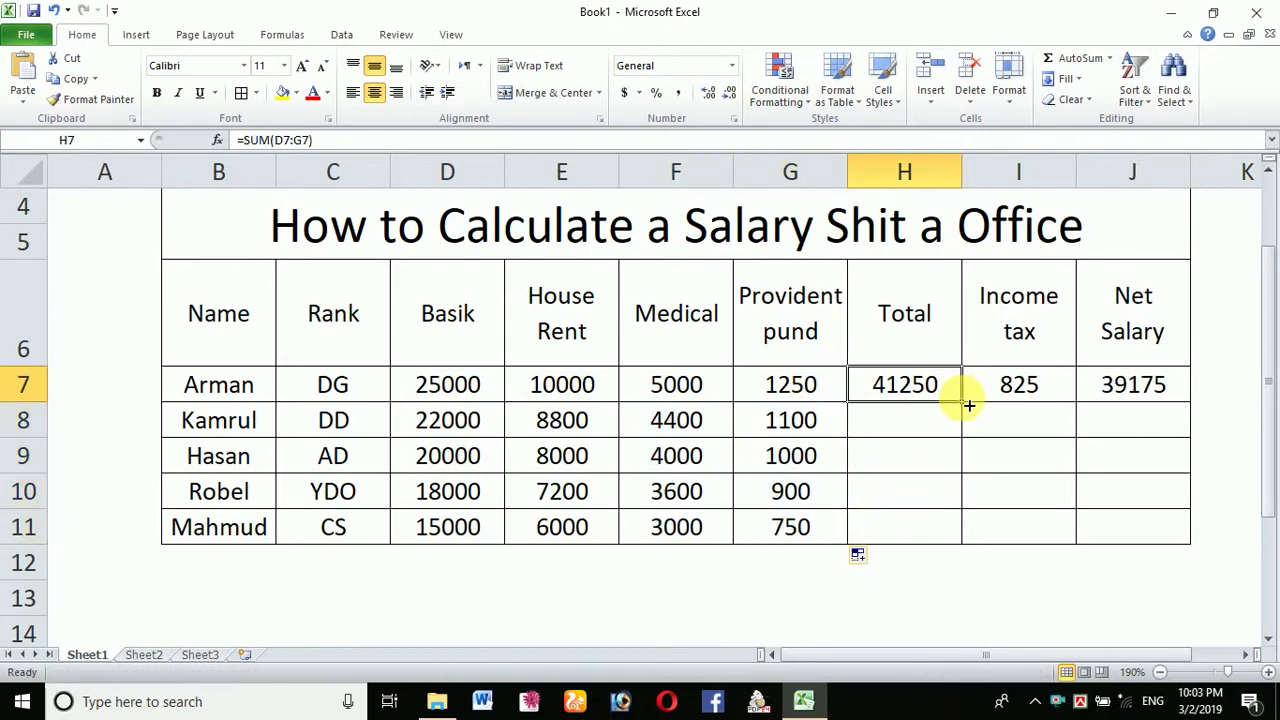
drag(962, 402, 971, 464)
drag(981, 540, 981, 540)
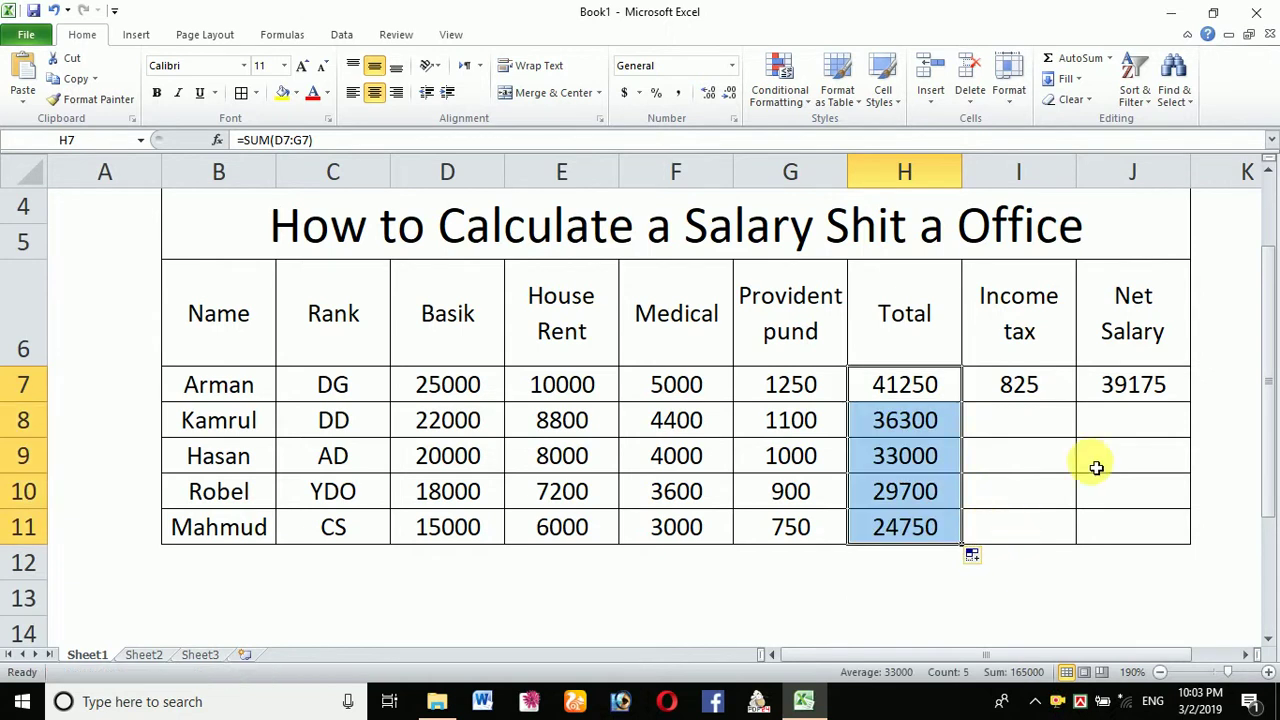
click(1045, 388)
drag(1081, 408, 1080, 495)
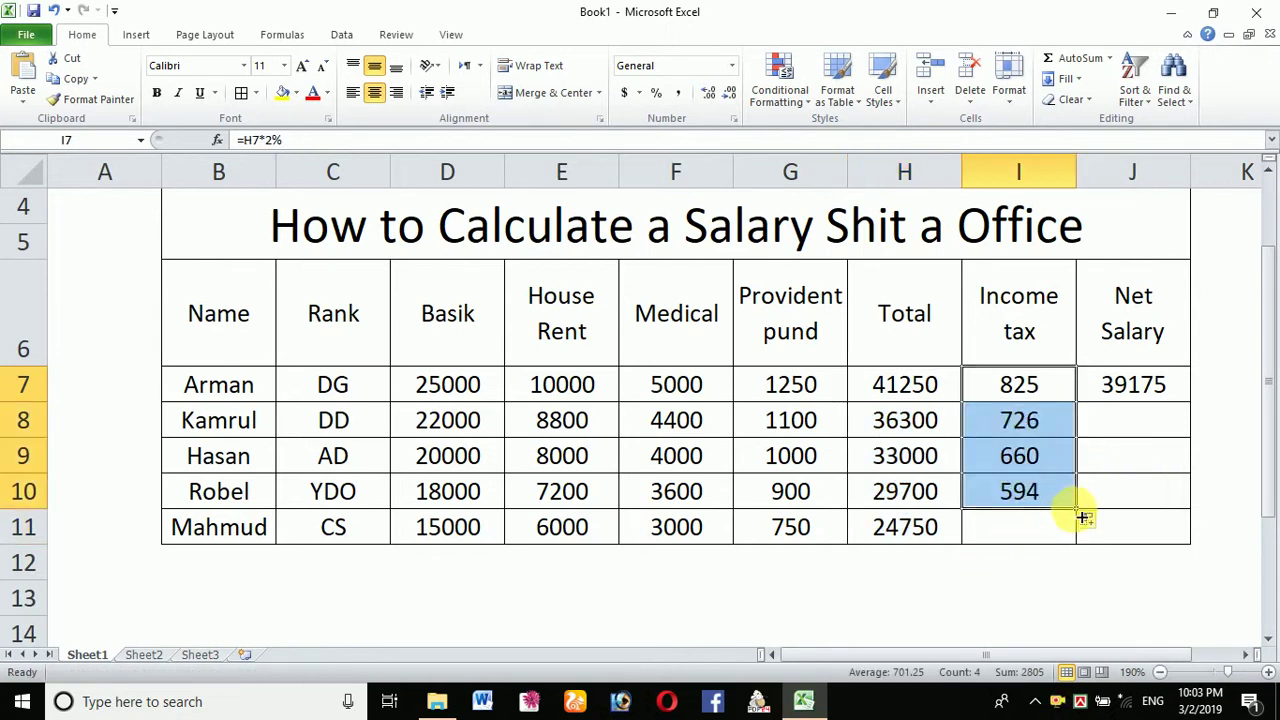
drag(1080, 520, 1080, 530)
click(1130, 398)
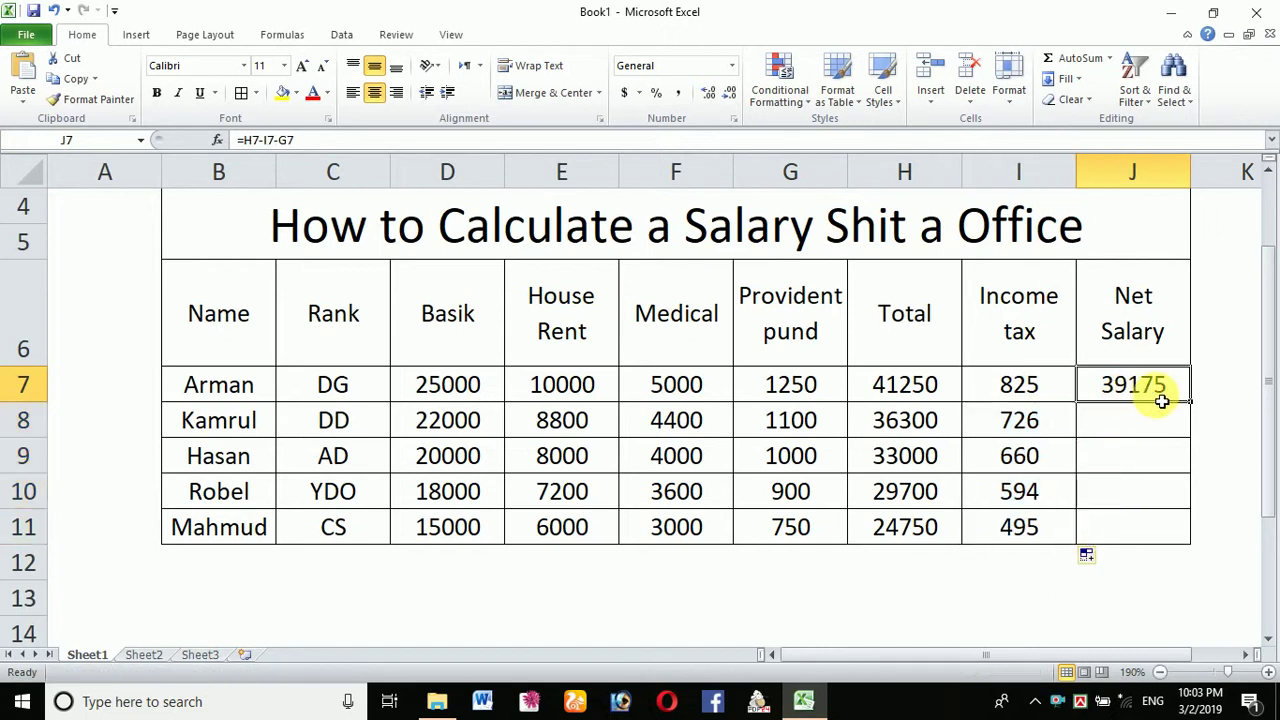
drag(1192, 403, 1188, 538)
click(1160, 672)
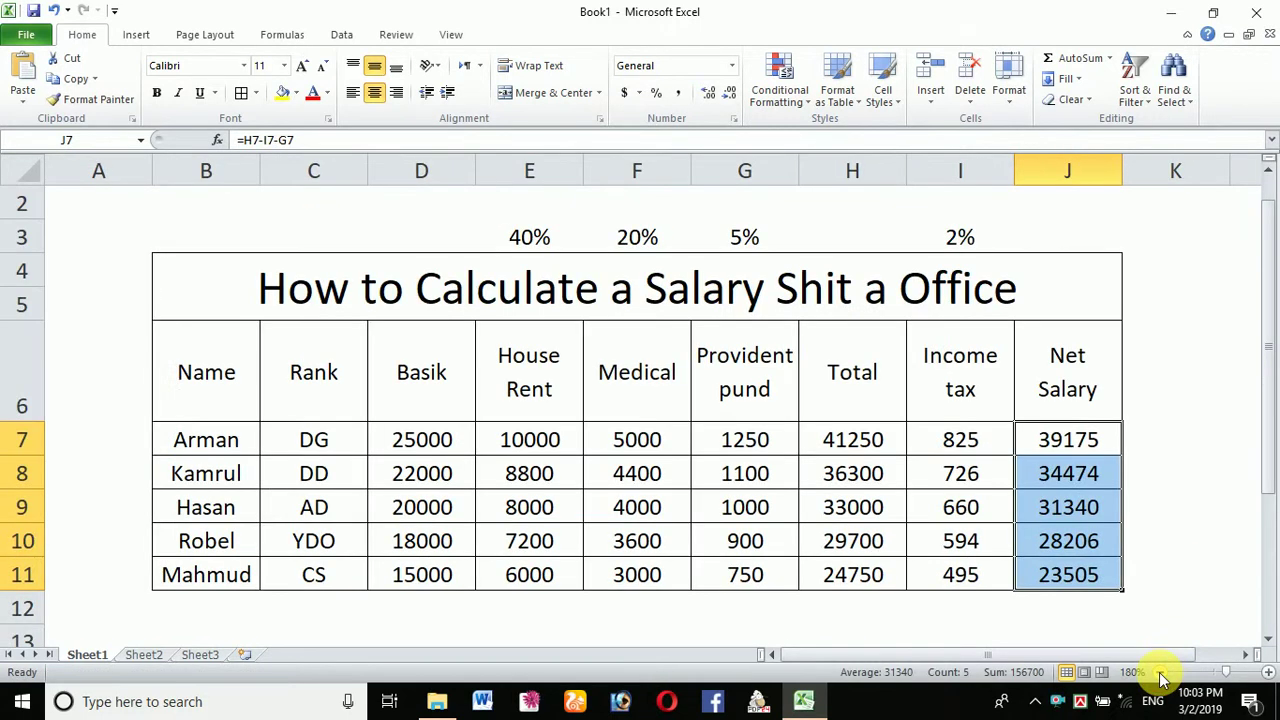
click(1160, 672)
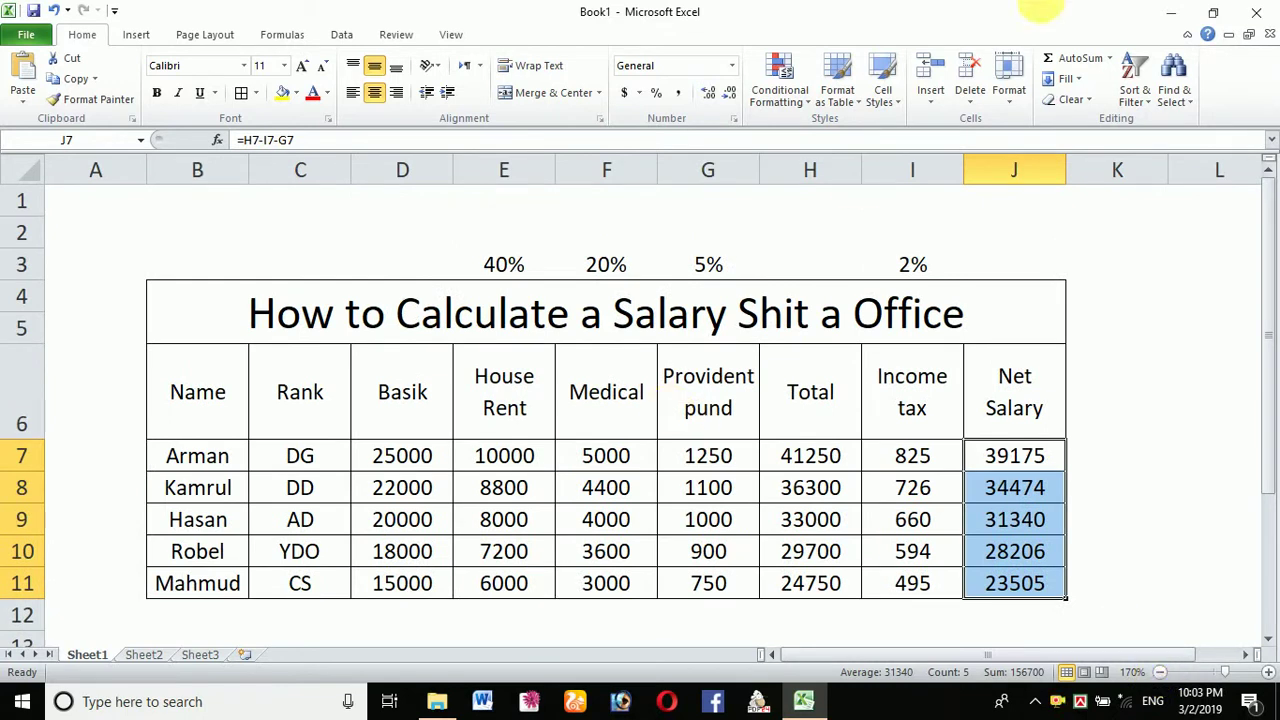
Enter the sixth employee's name, rank dd and basic pay 10000 in row 12.
scroll(473, 412, down, 1)
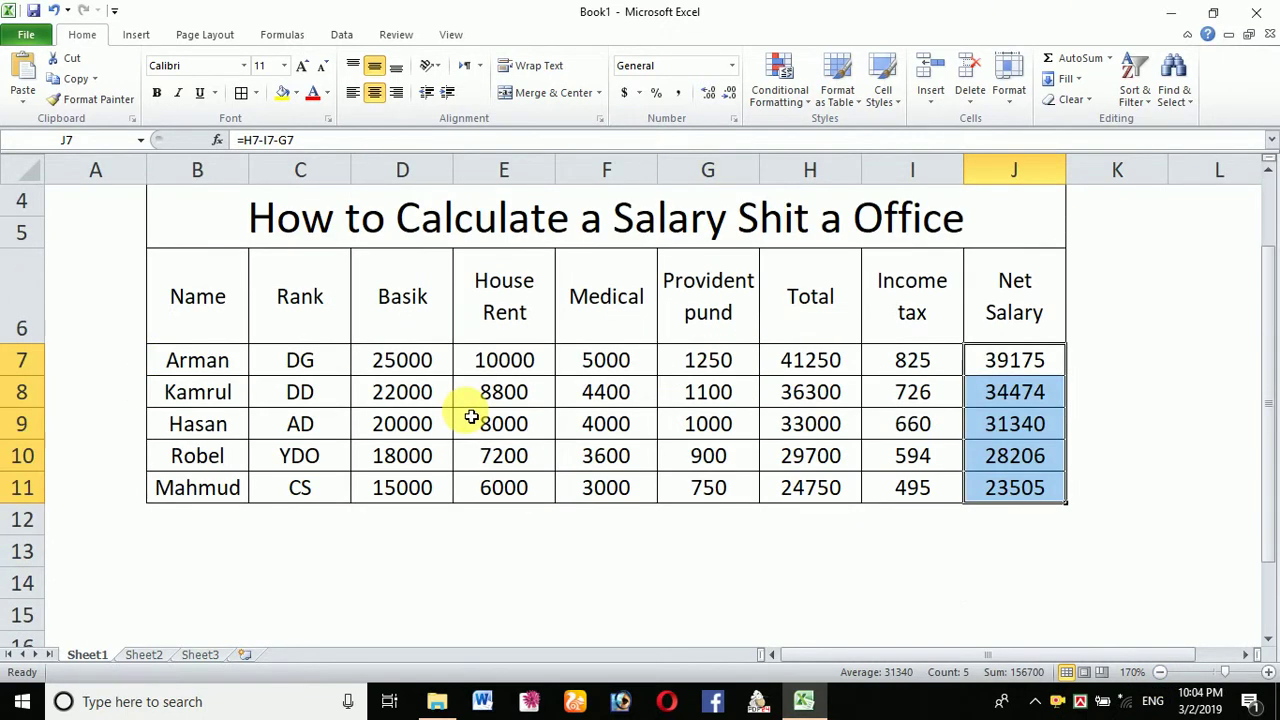
click(931, 558)
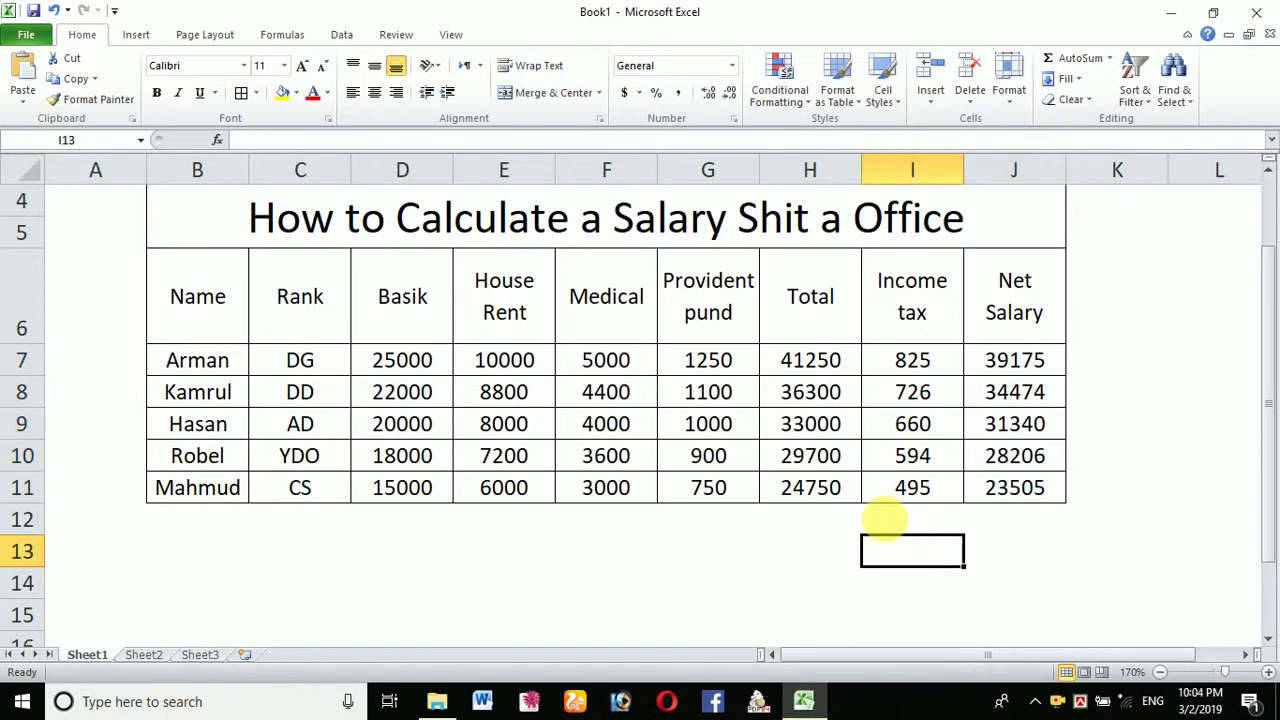
click(188, 523)
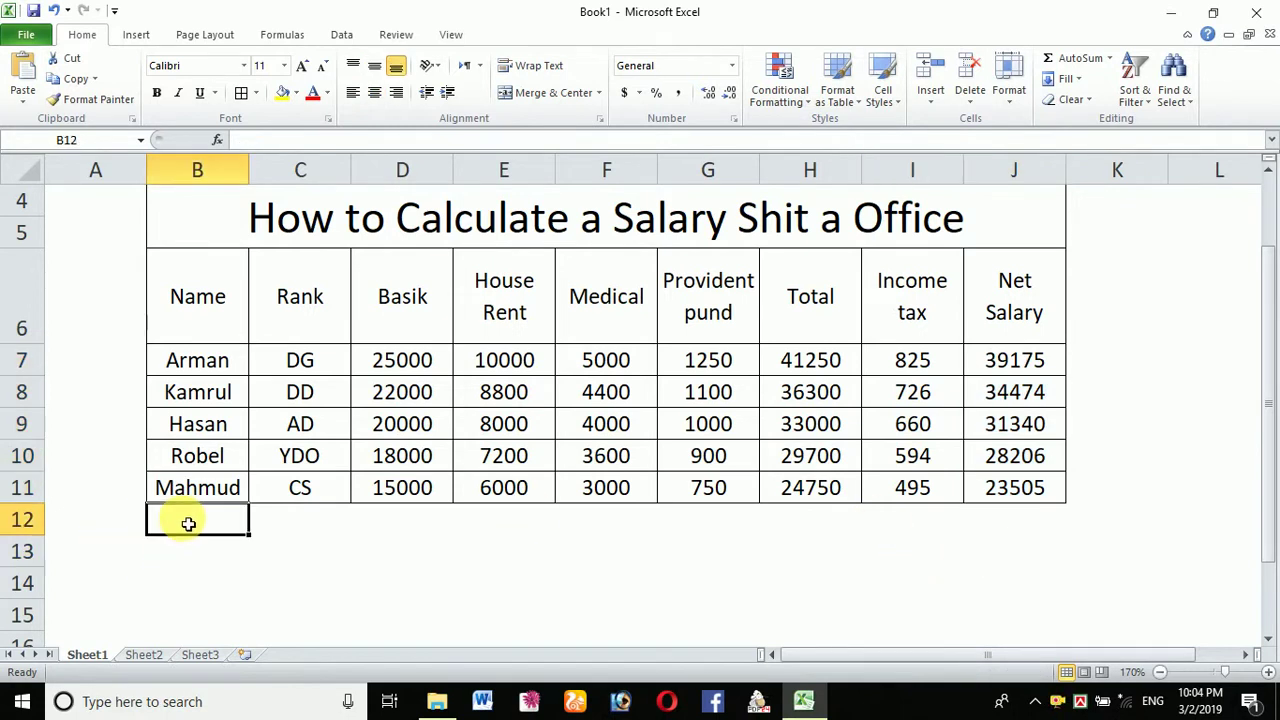
text(ras)
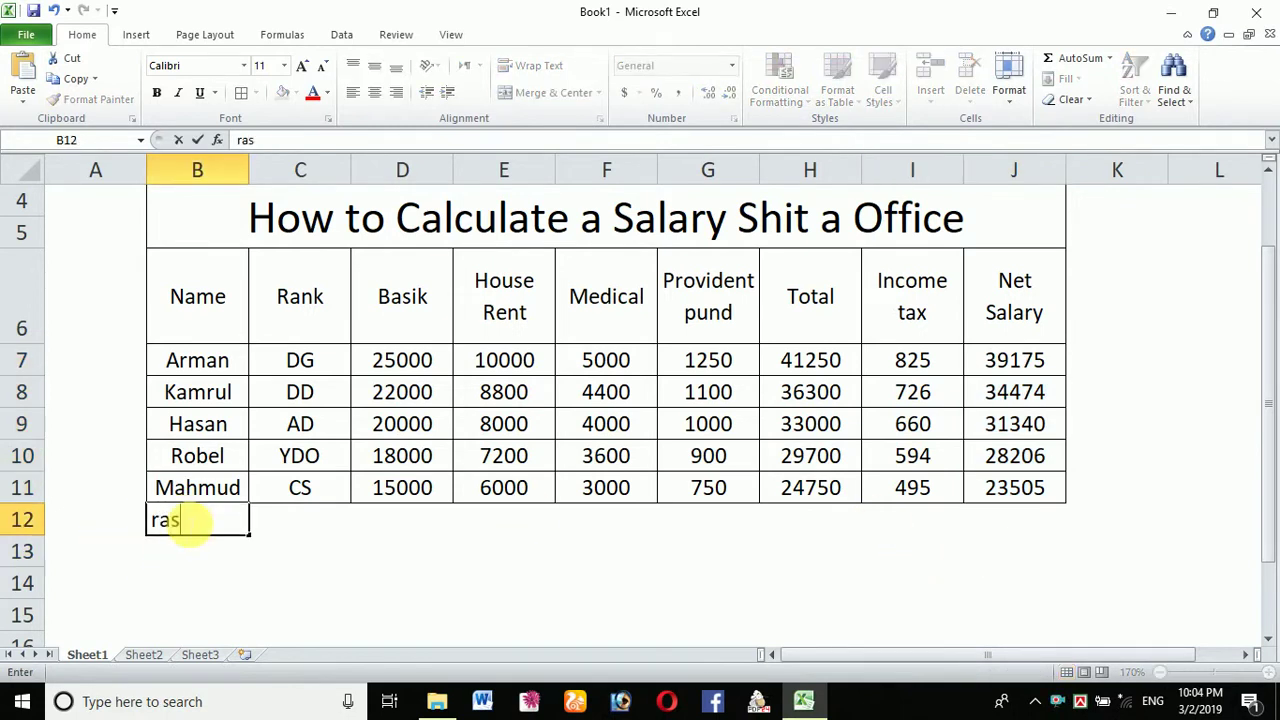
text(ewl)
key(Tab)
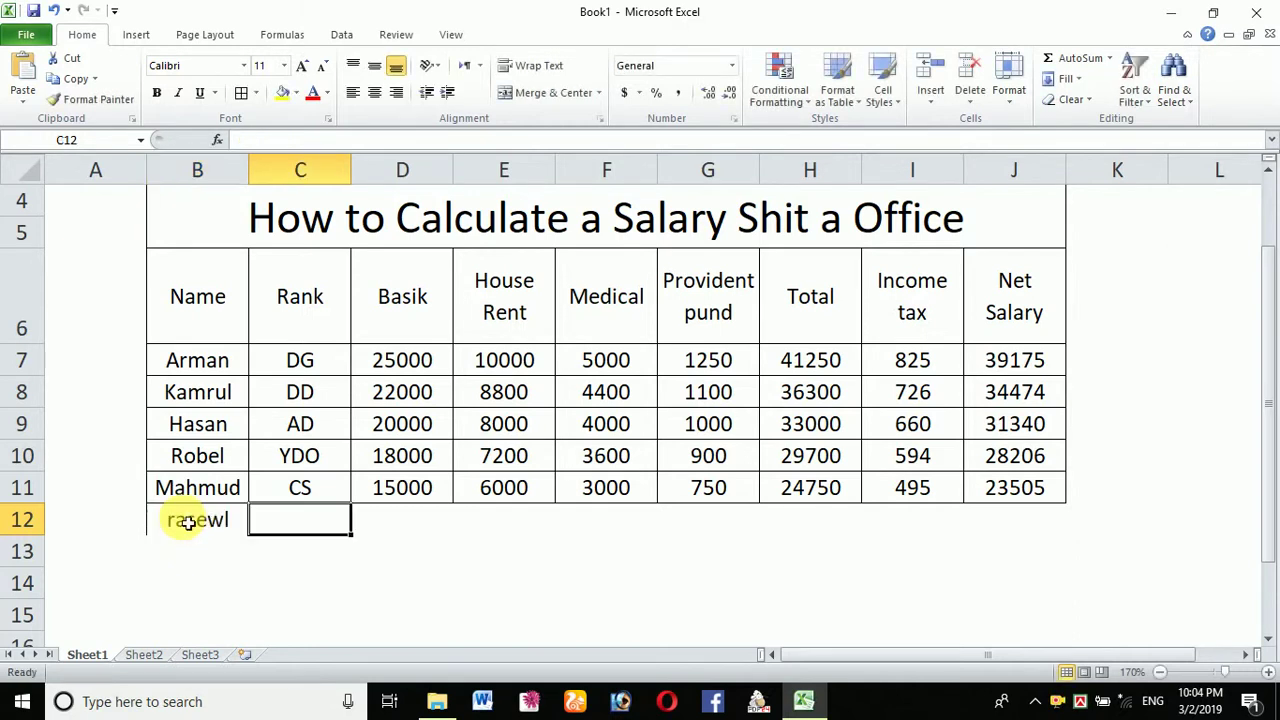
text(d)
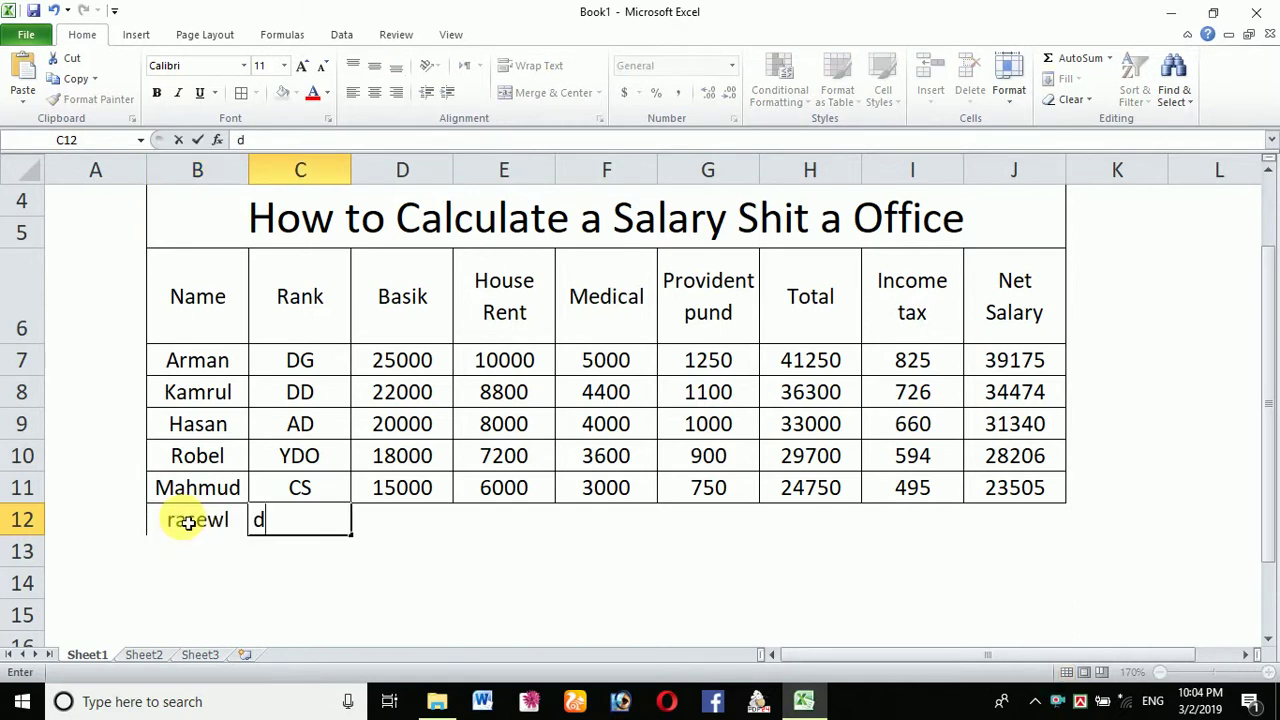
text(d)
key(Tab)
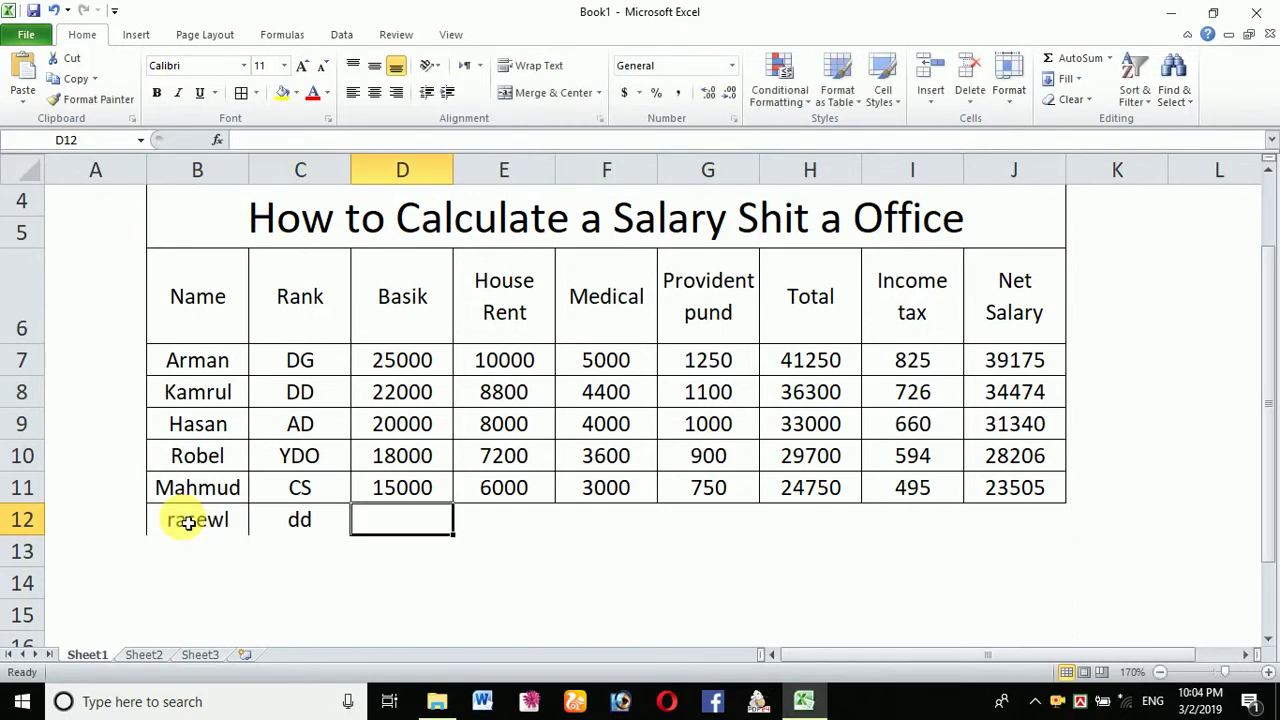
text(1000)
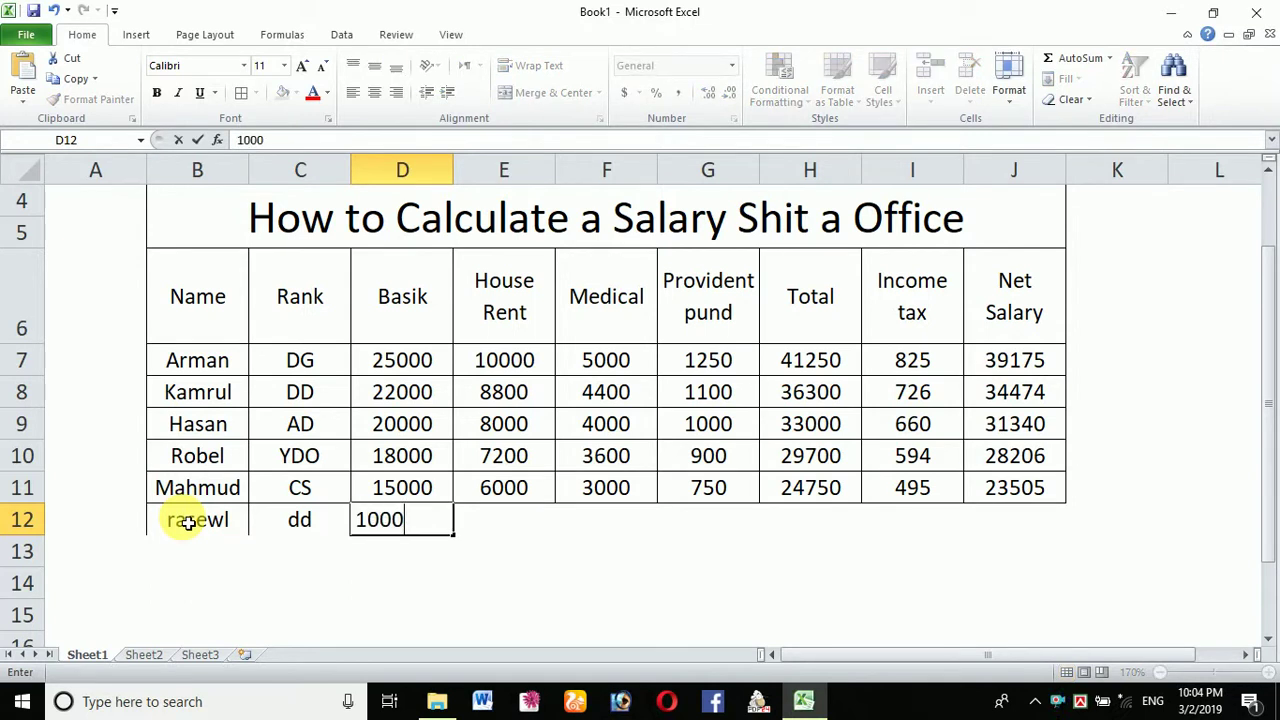
text(0)
key(Return)
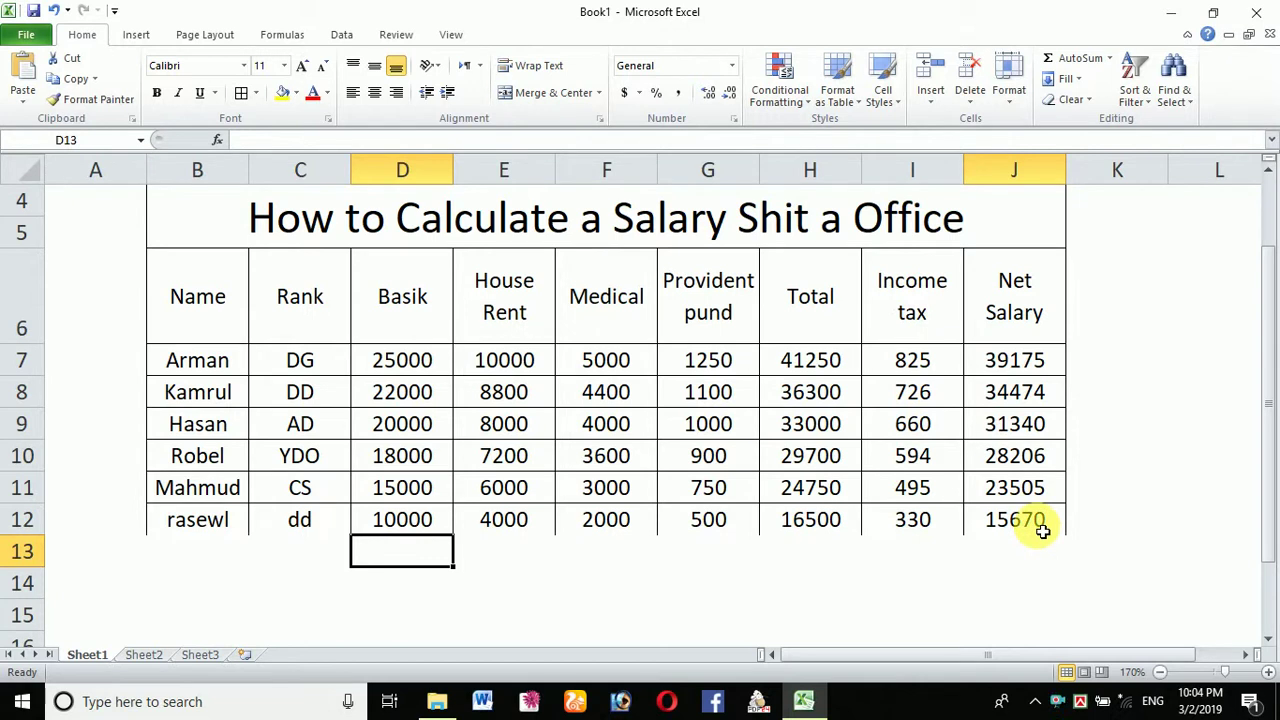
Enter the seventh employee's name, rank cs and basic pay 20000 in row 13.
click(420, 526)
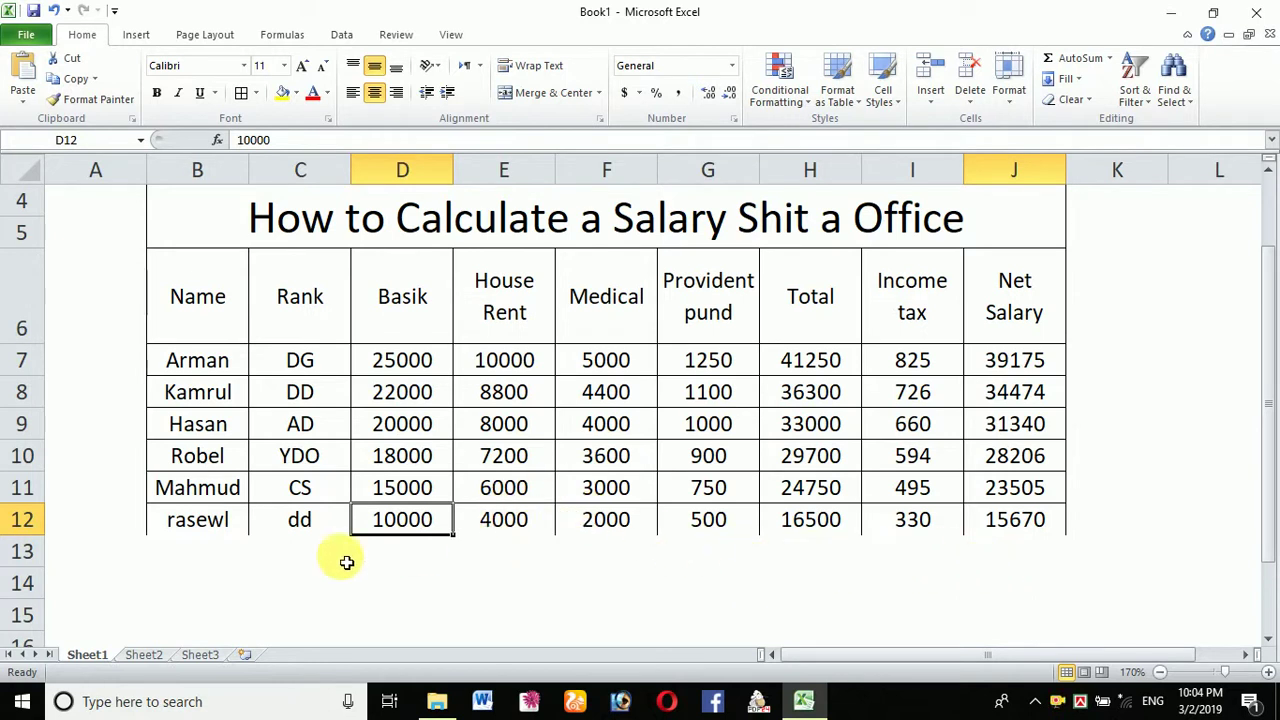
click(183, 559)
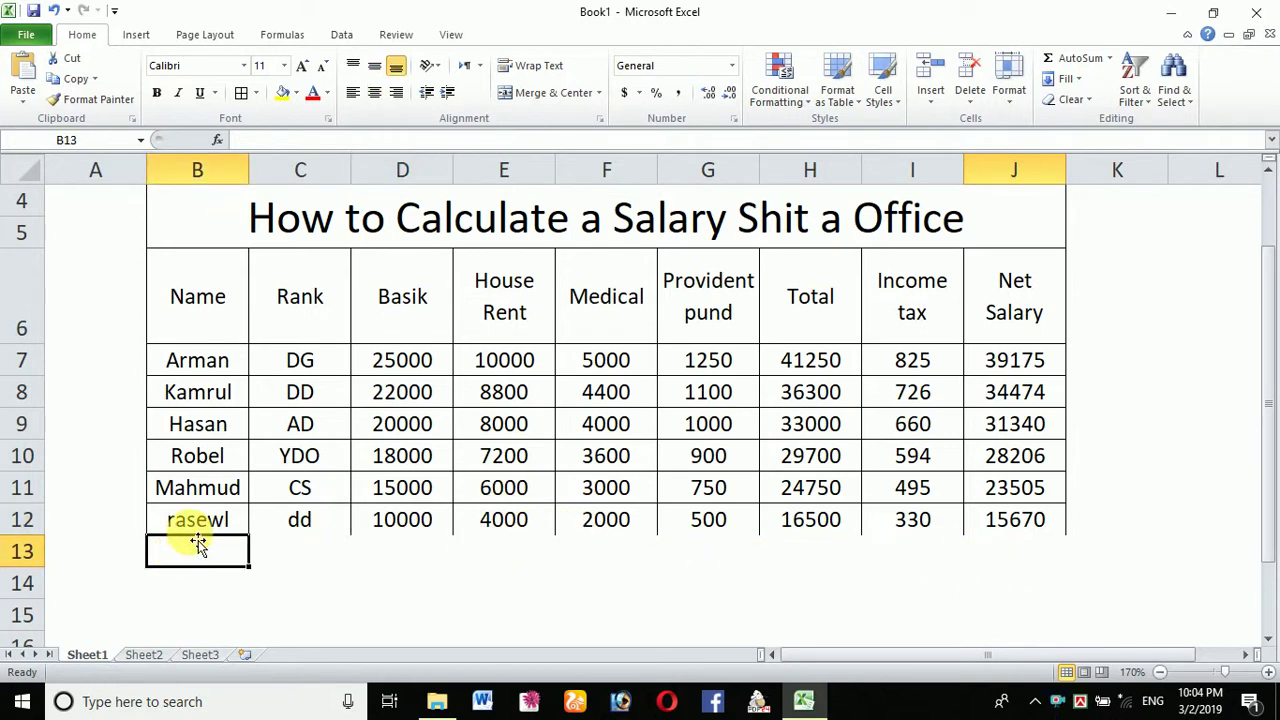
text(m)
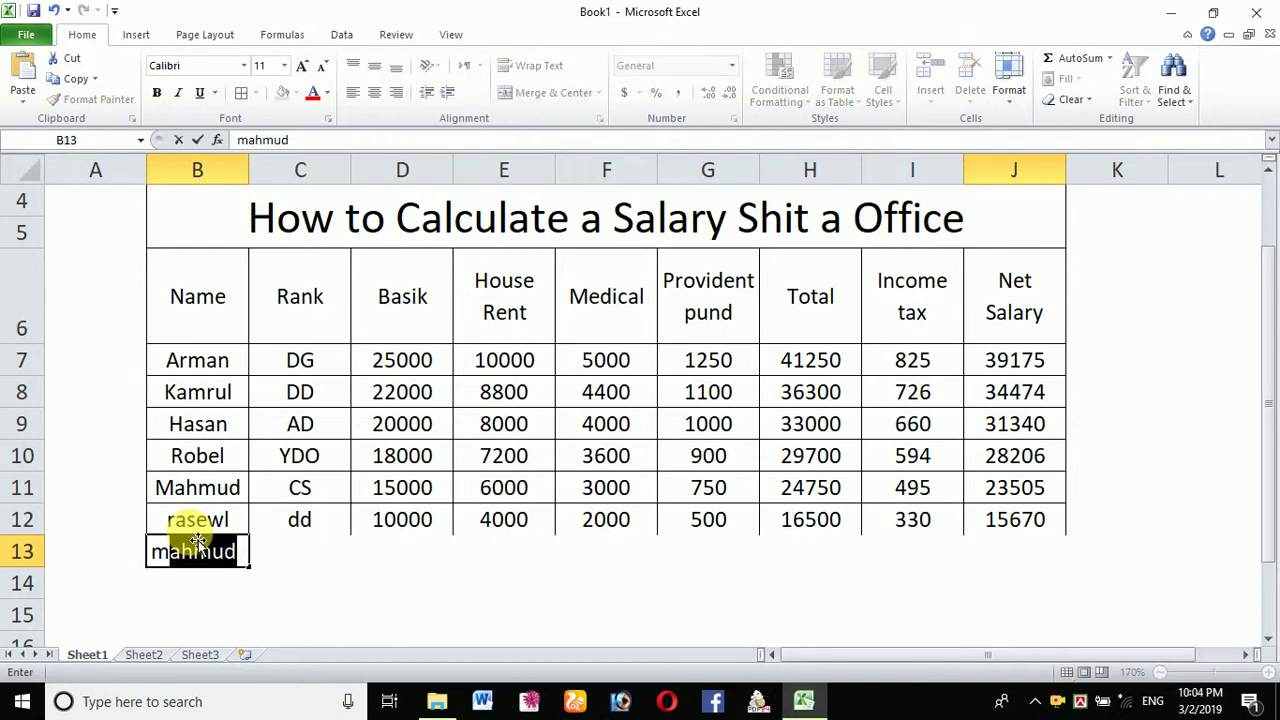
text(o)
key(BackSpace)
key(BackSpace)
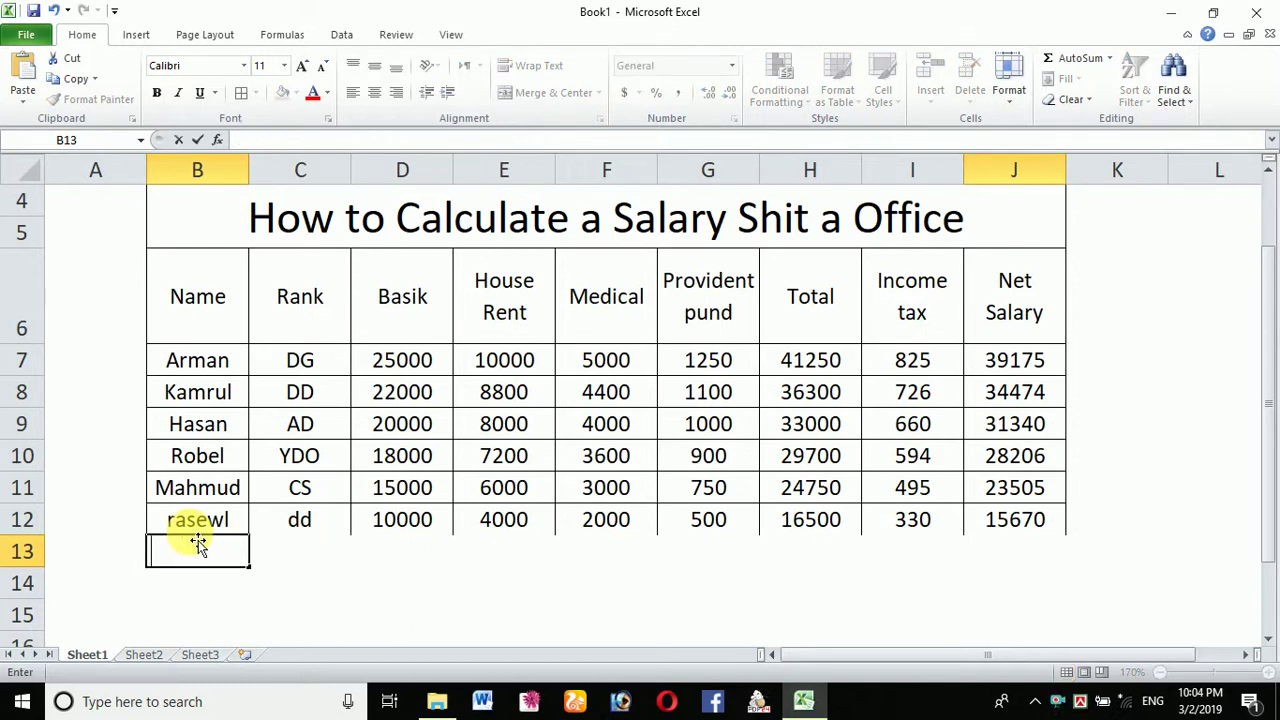
text(noma)
text(n)
key(Tab)
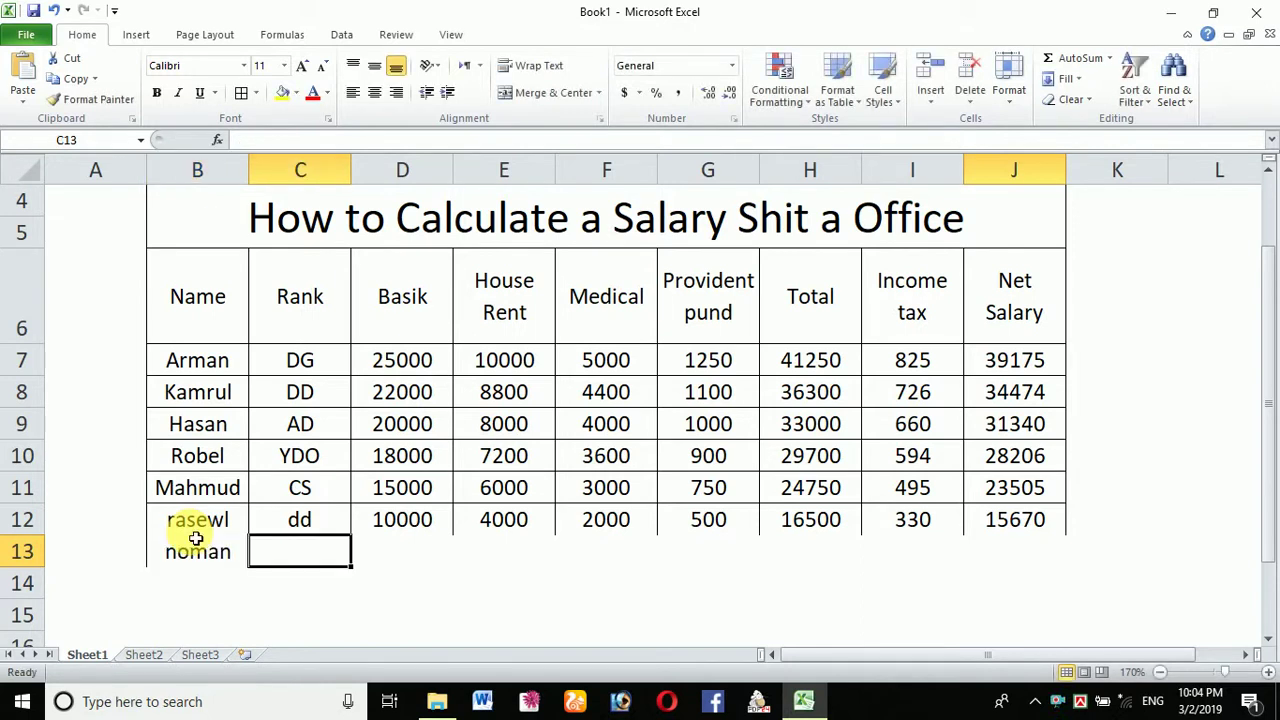
text(cs)
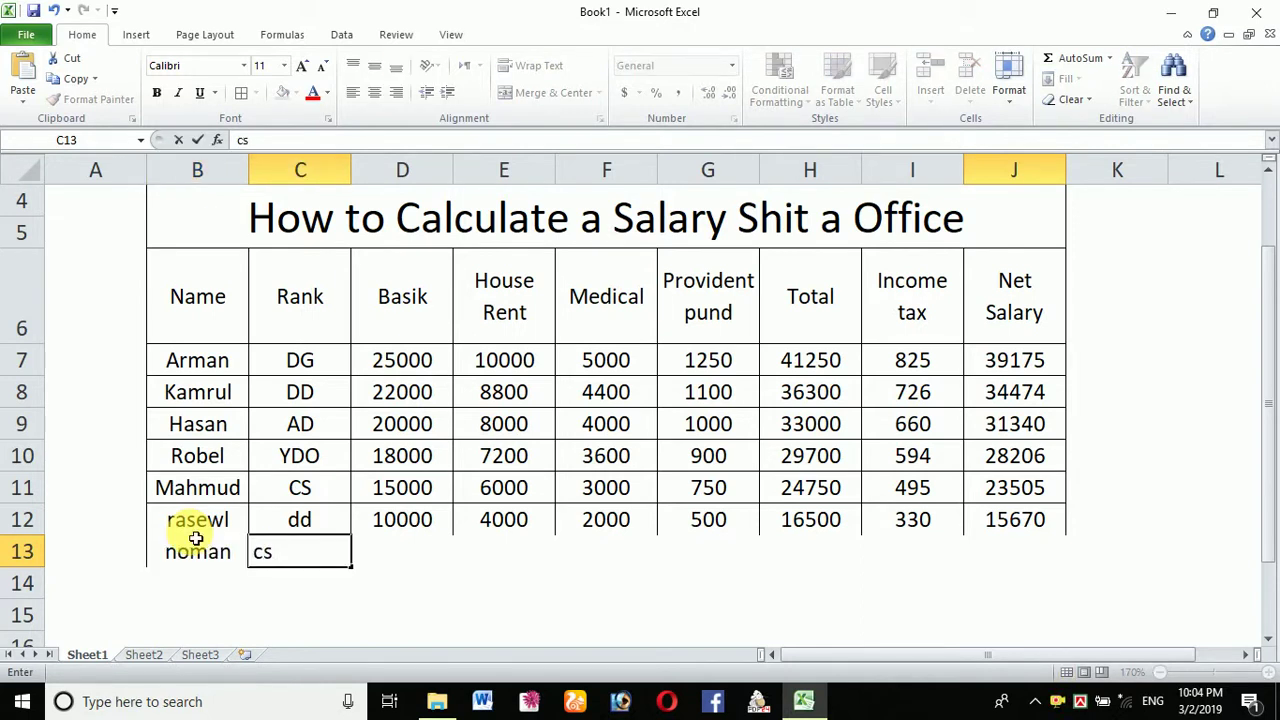
key(Tab)
text(2000)
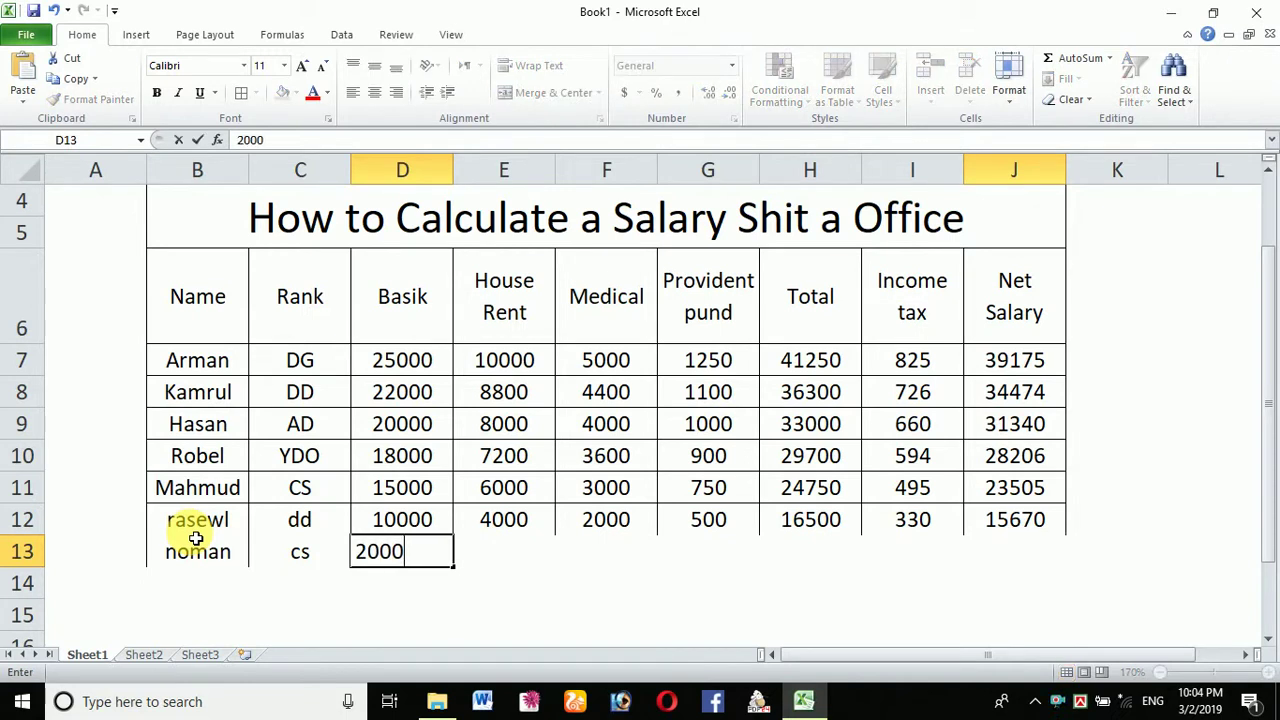
text(0)
key(Return)
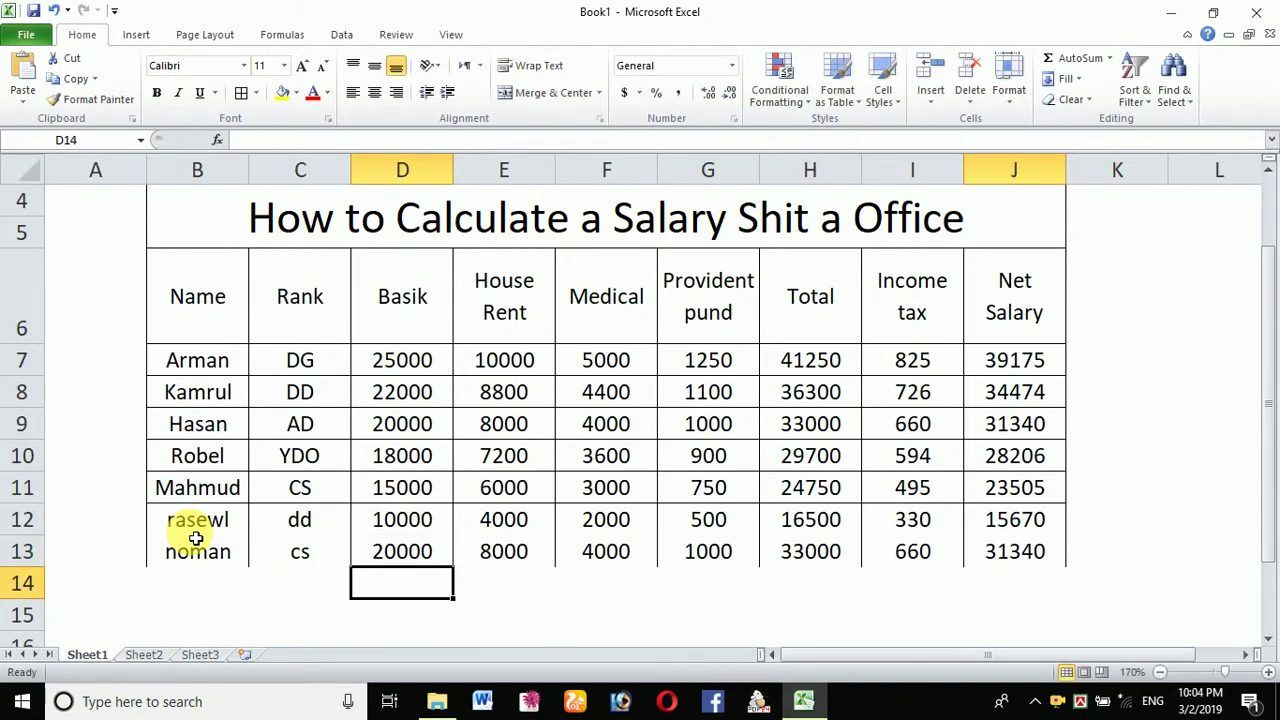
scroll(831, 590, down, 1)
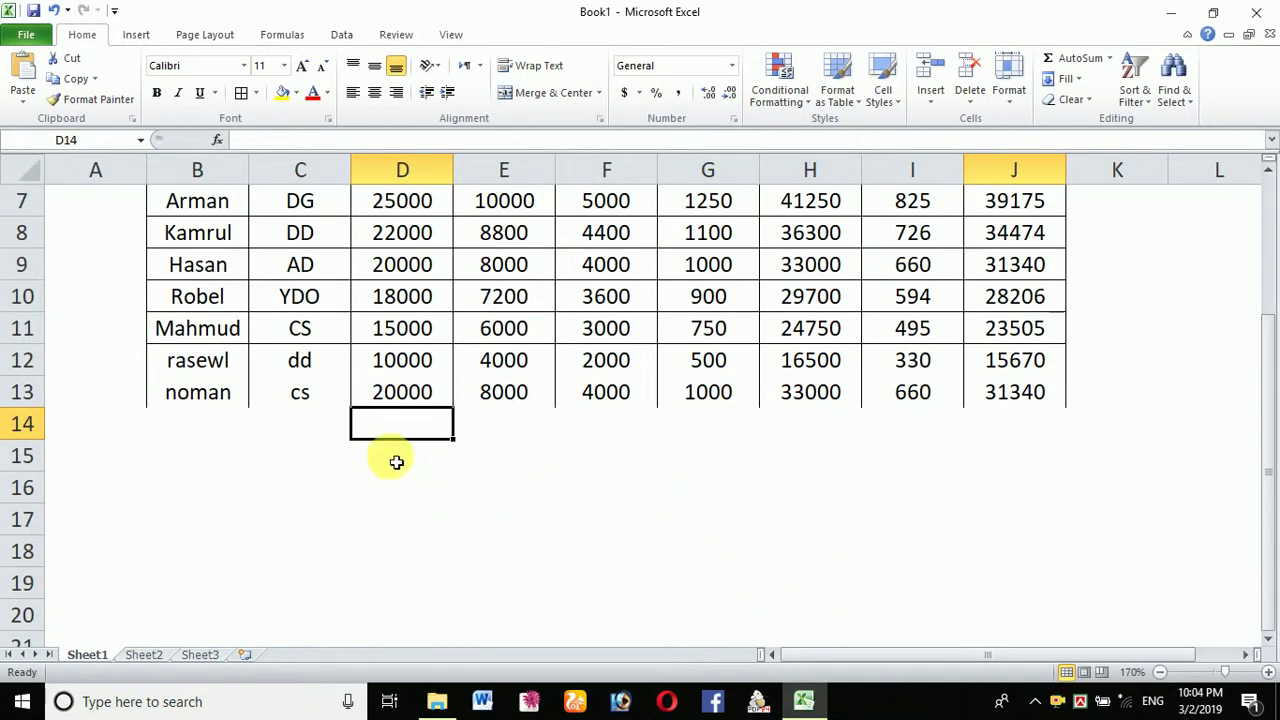
scroll(979, 483, up, 1)
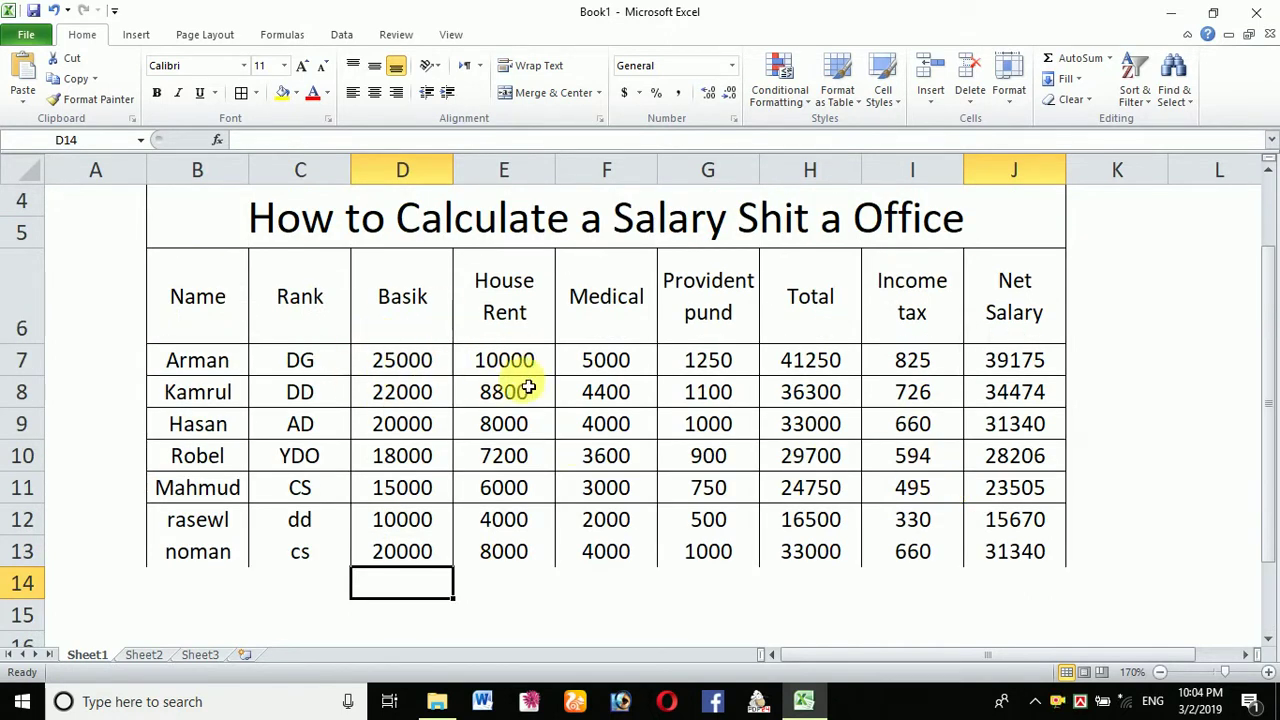
Save the calculated seven-employee salary workbook as '123' via Save As.
click(27, 36)
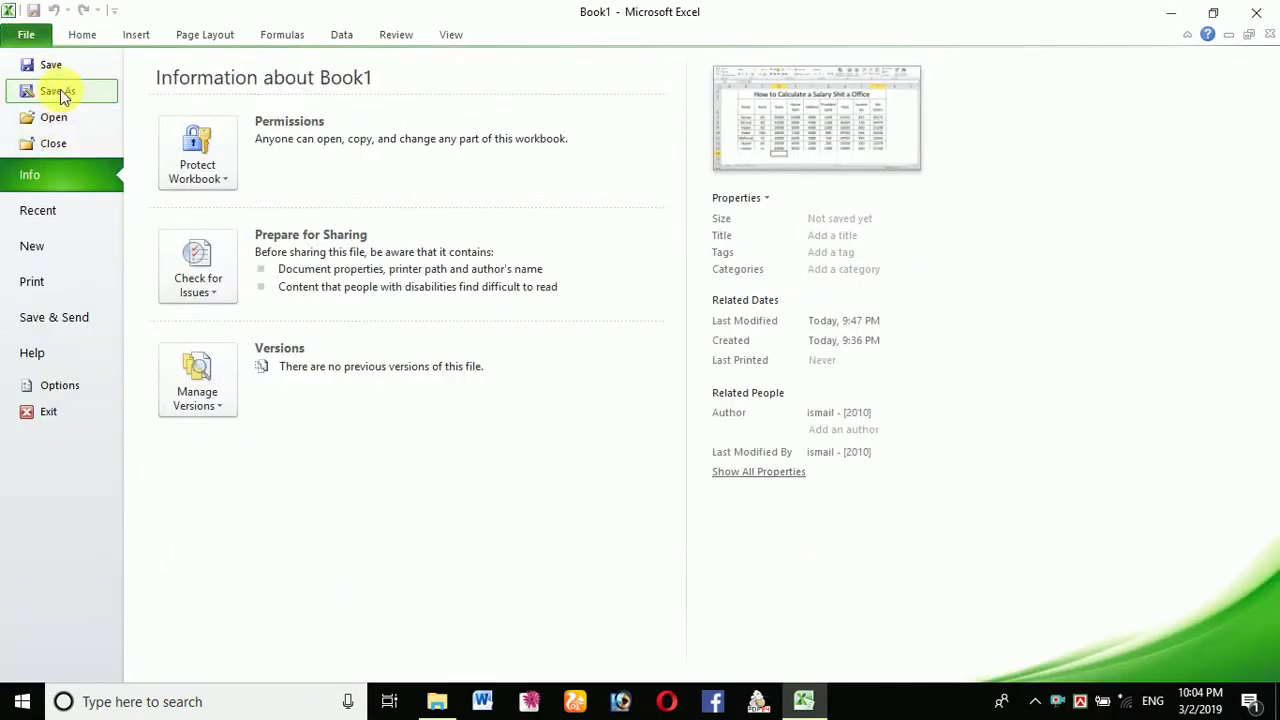
click(52, 65)
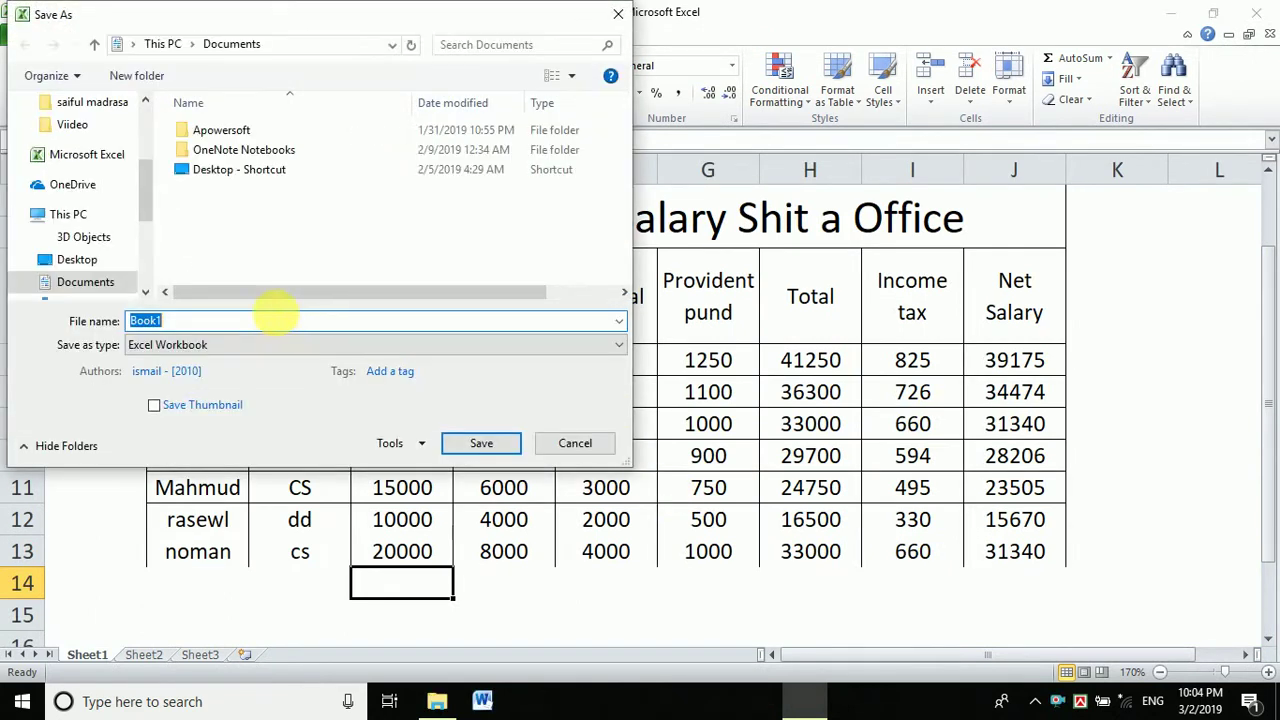
drag(222, 328, 90, 326)
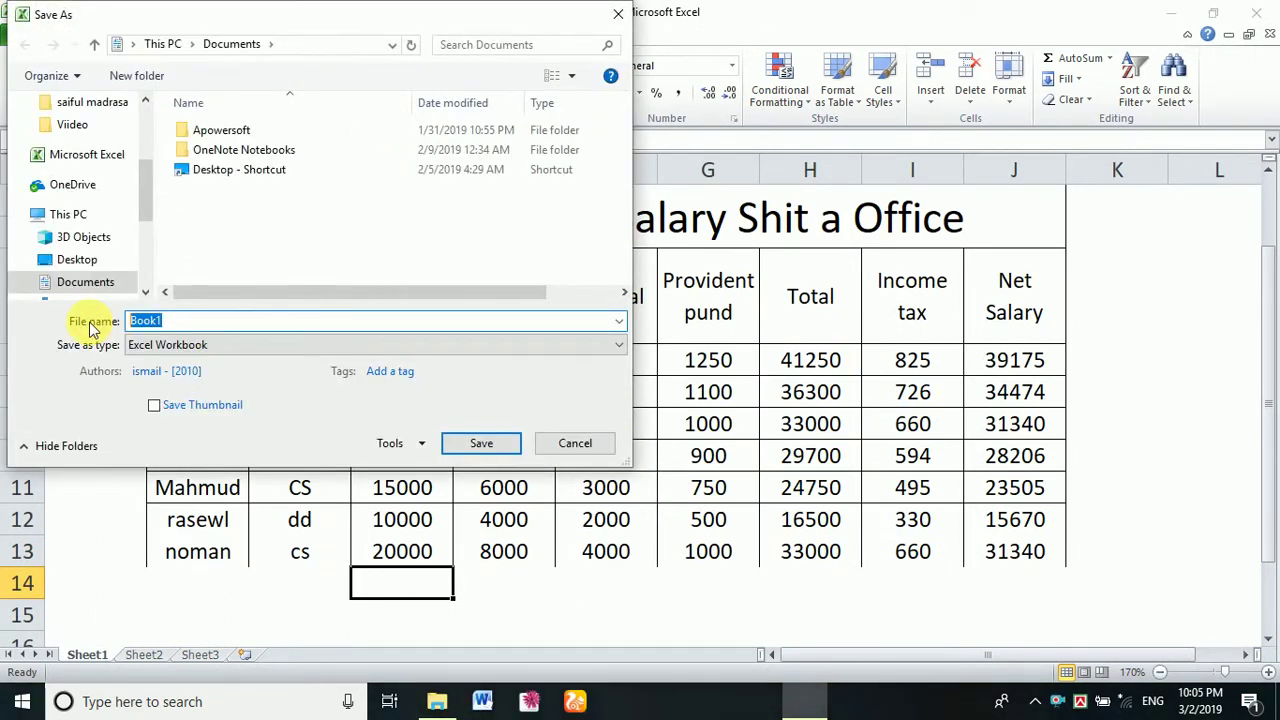
text(123)
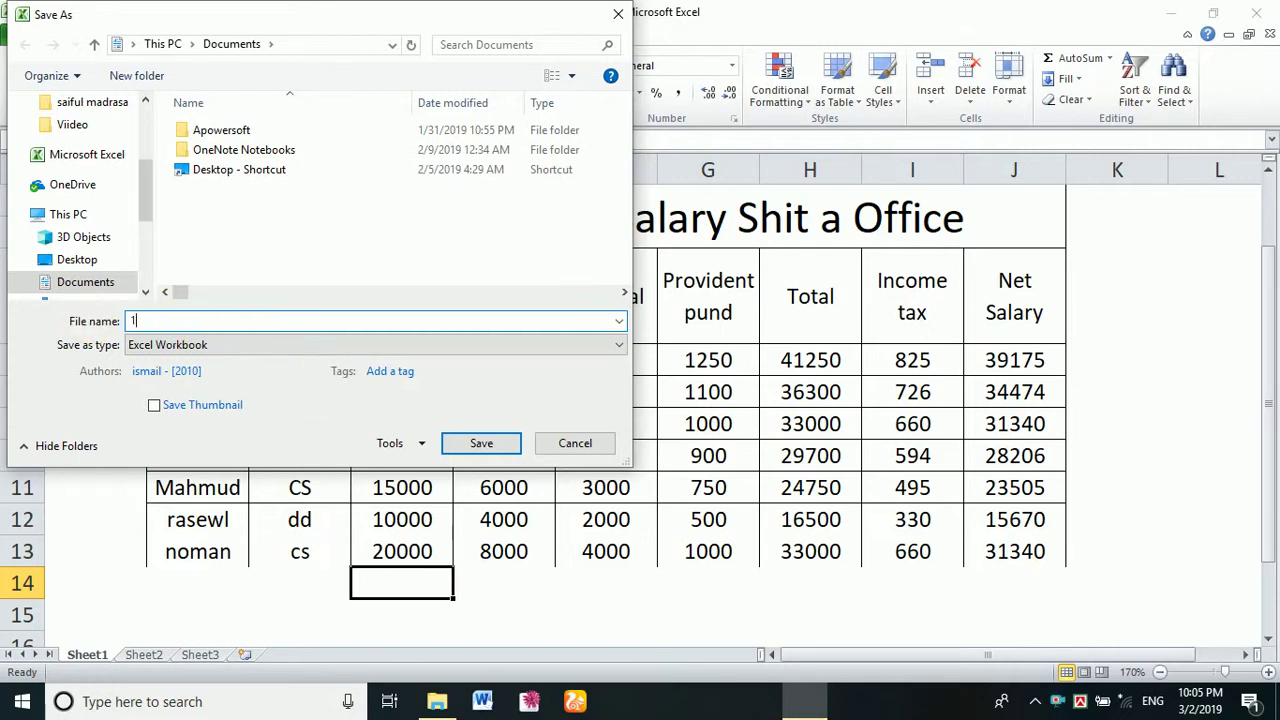
click(486, 447)
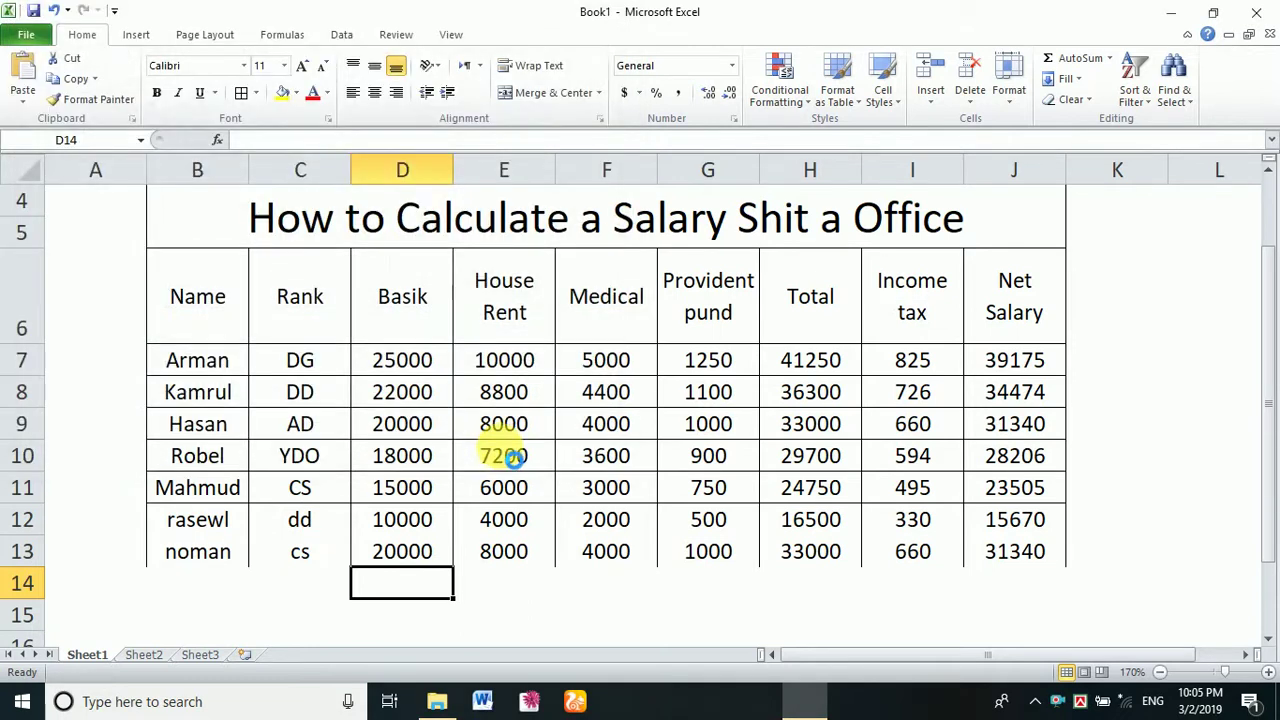
click(181, 594)
text(12)
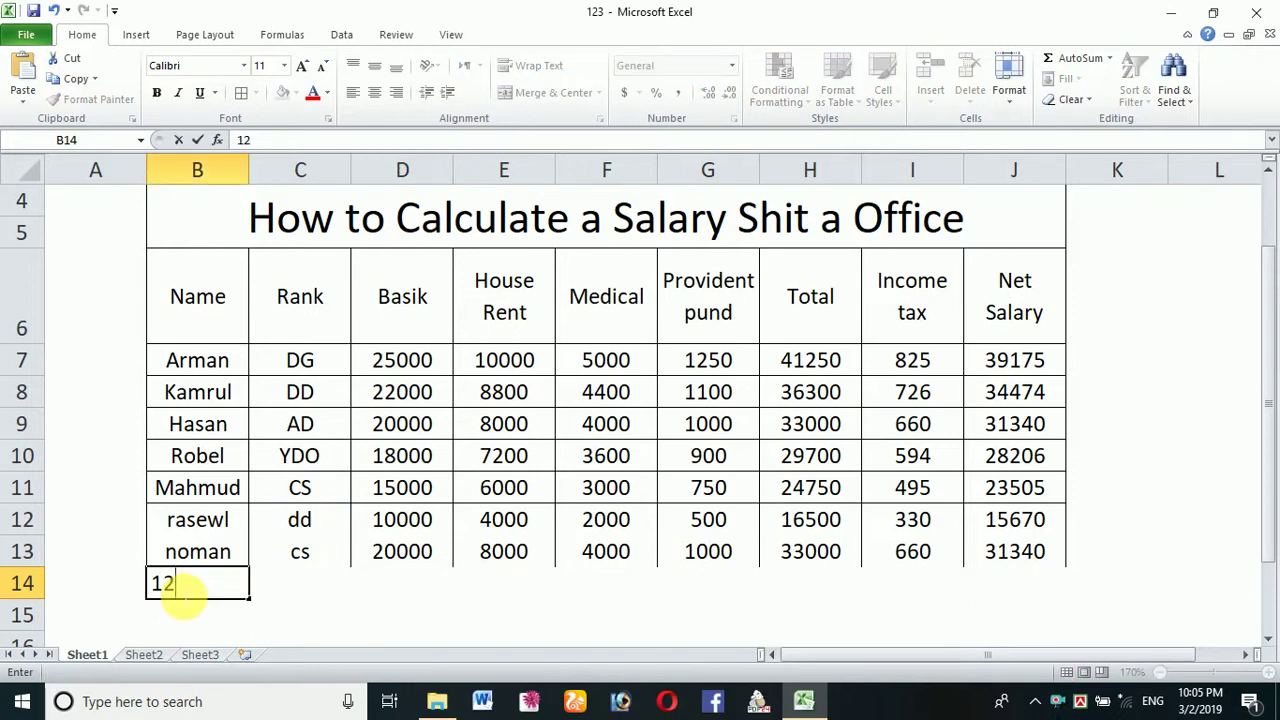
key(BackSpace)
key(BackSpace)
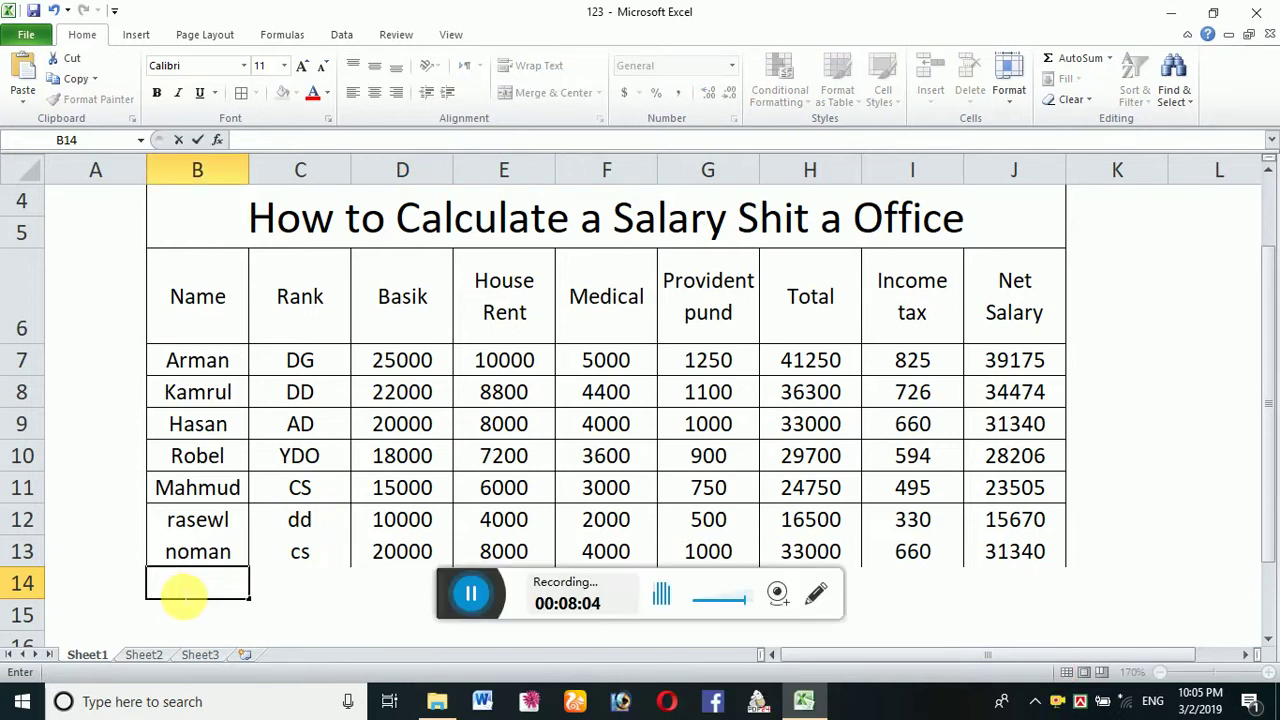